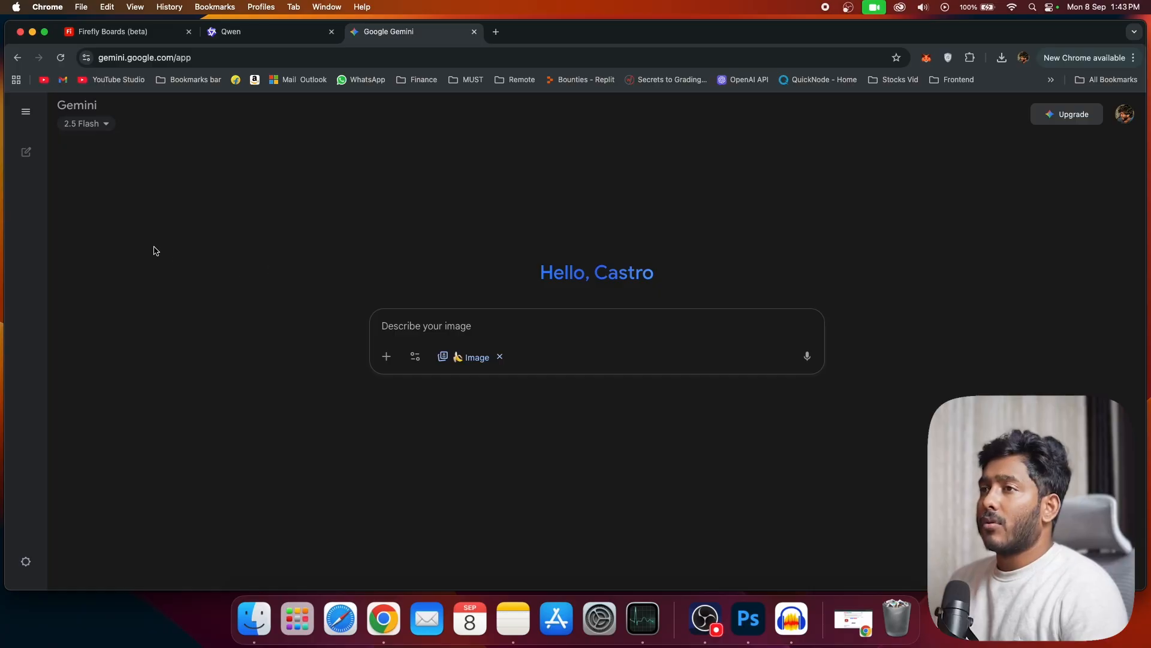
Step: Clear the image tool from the Gemini prompt and reselect Create images
left_click(82, 132)
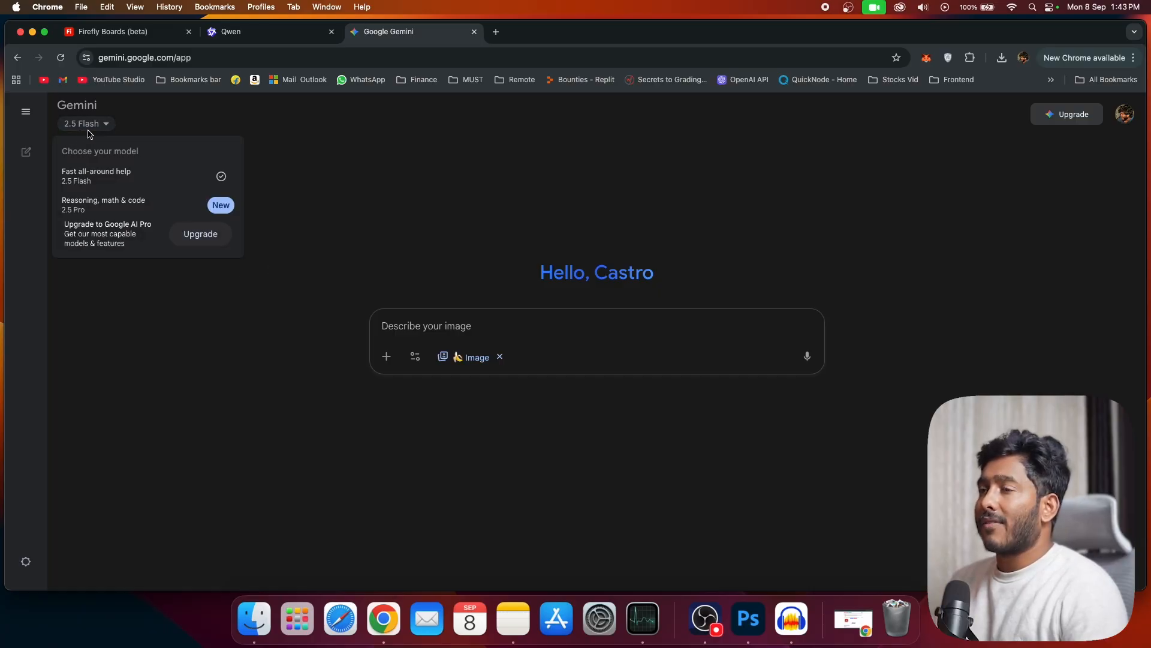
left_click(500, 357)
left_click(500, 358)
left_click(444, 359)
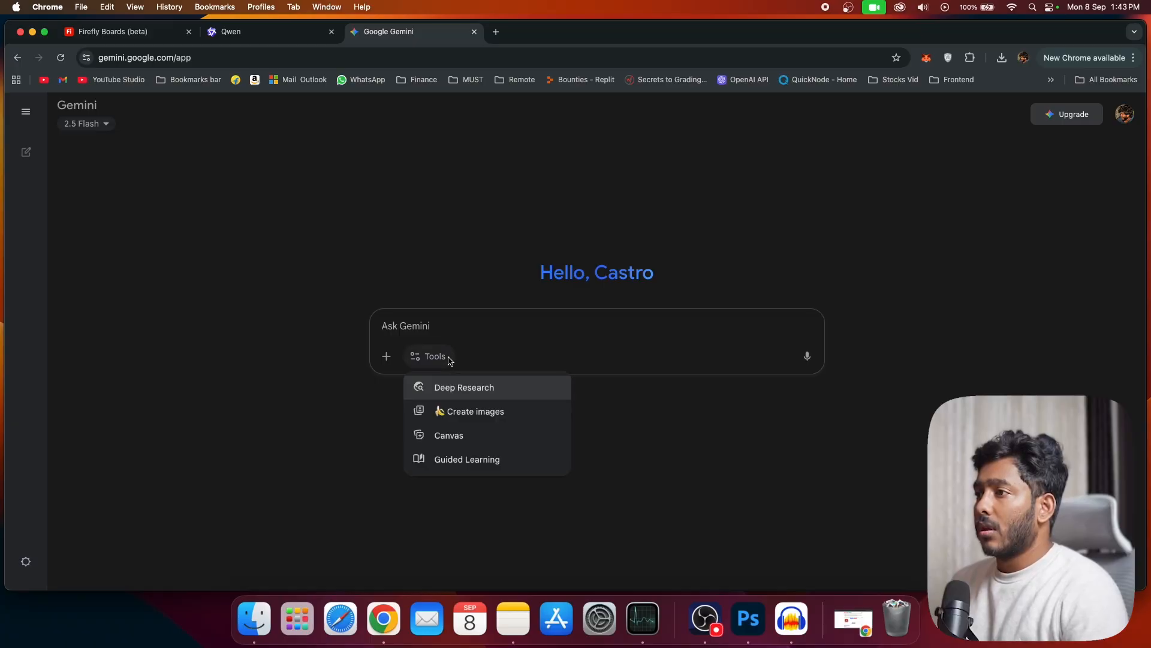
left_click(497, 415)
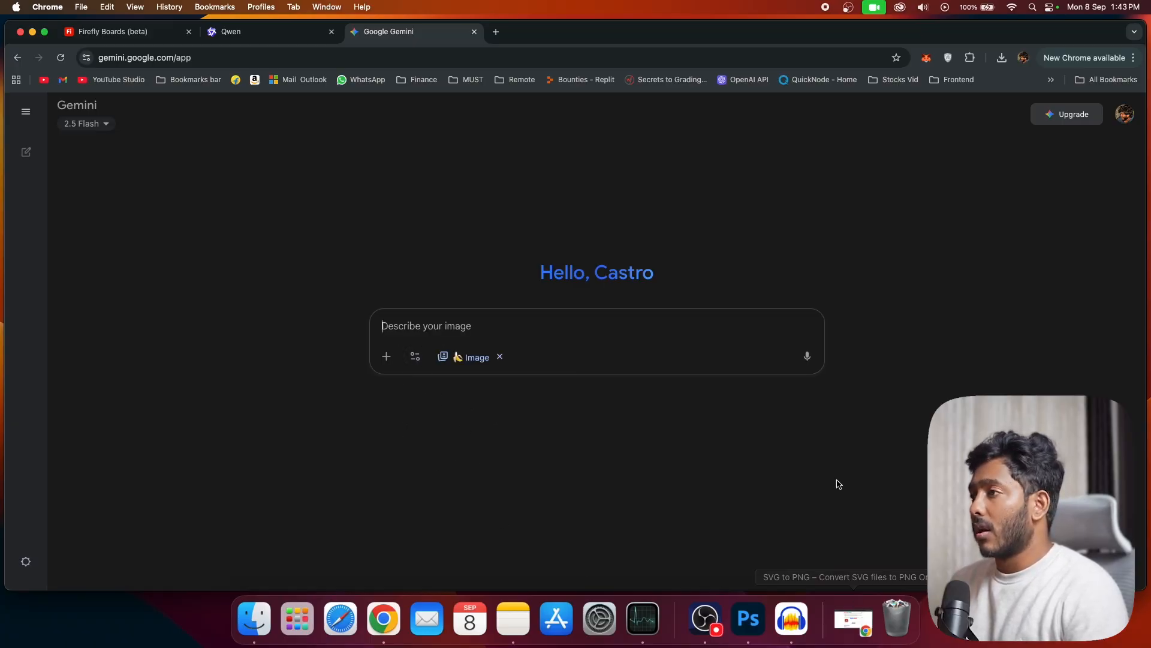
Step: Switch to Adobe Firefly Boards and create a new board
left_click(226, 37)
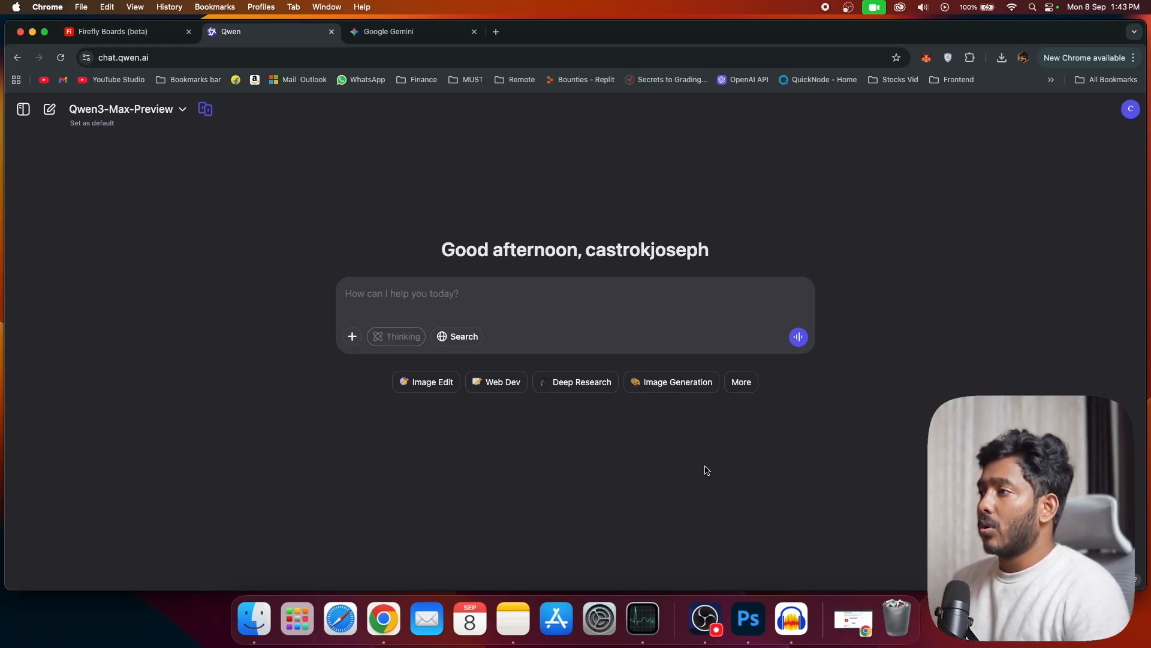
left_click(109, 35)
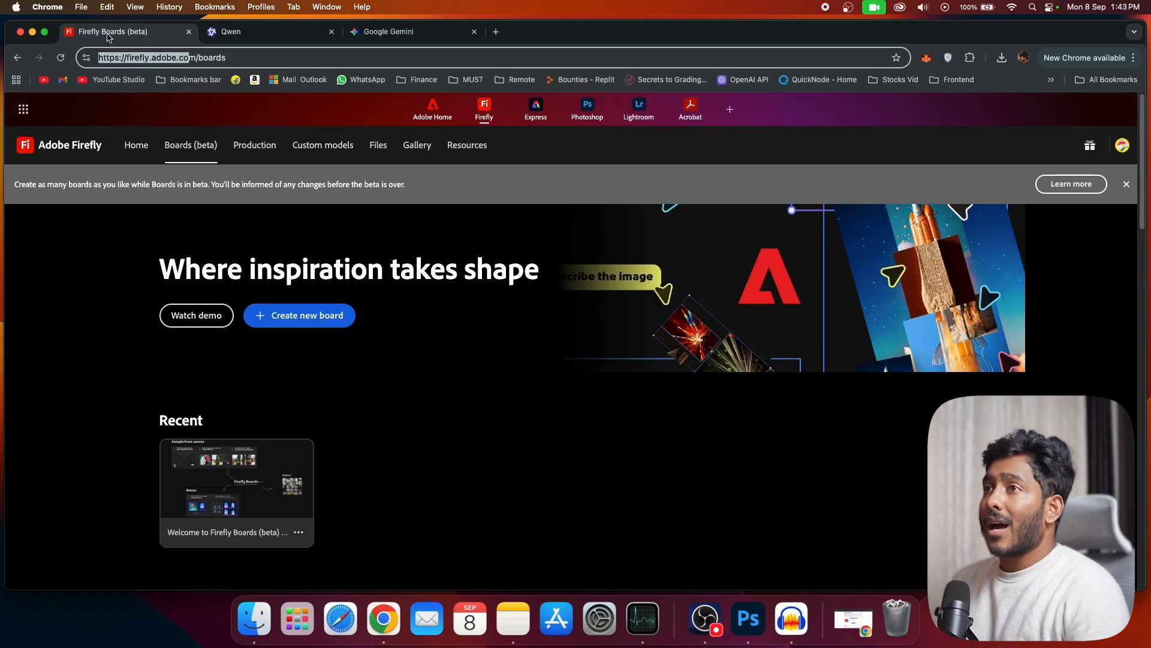
left_click(115, 144)
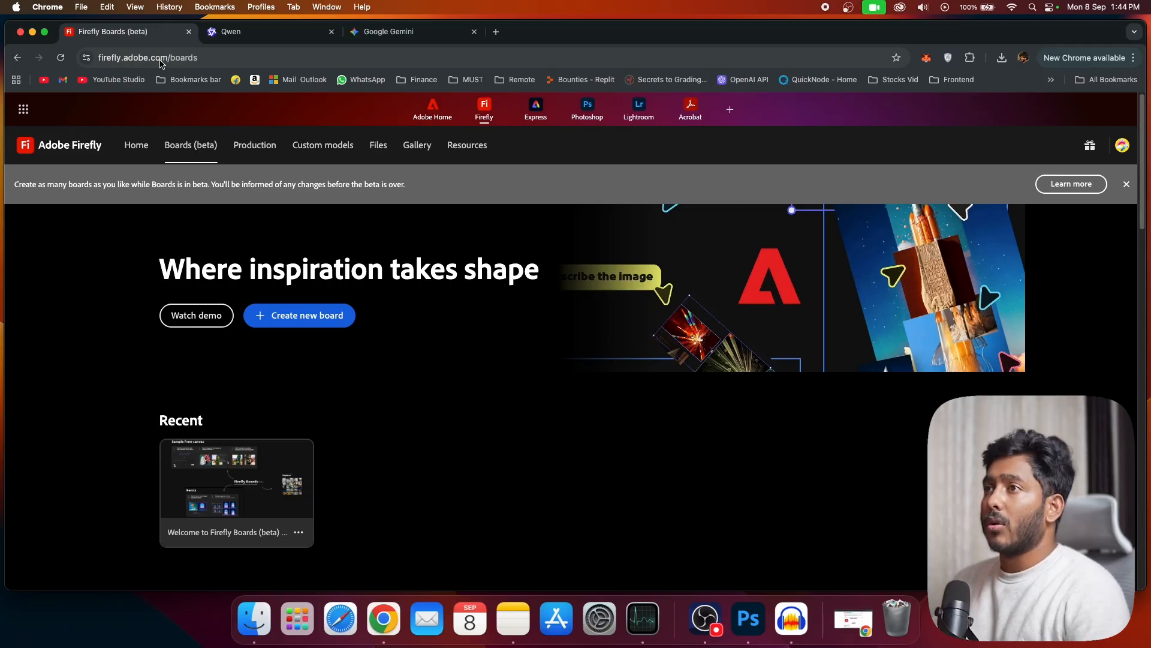
left_click(276, 316)
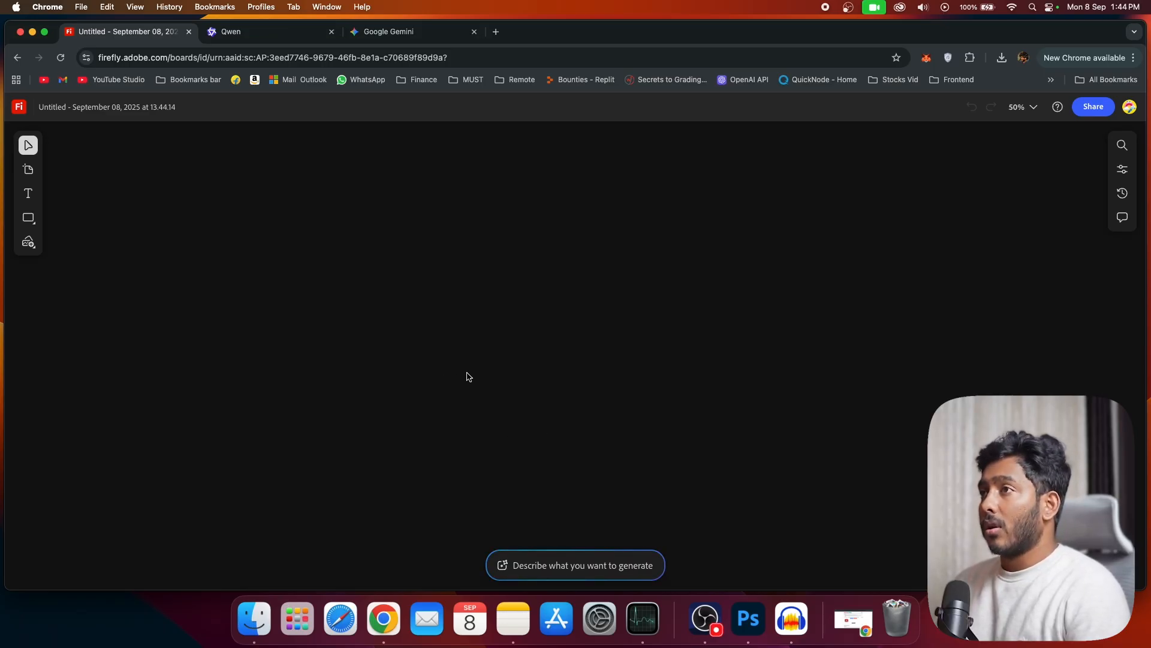
Step: Return to Gemini and attach the blue-shirt portrait PNG from the Image Compare folder to the prompt
left_click(387, 40)
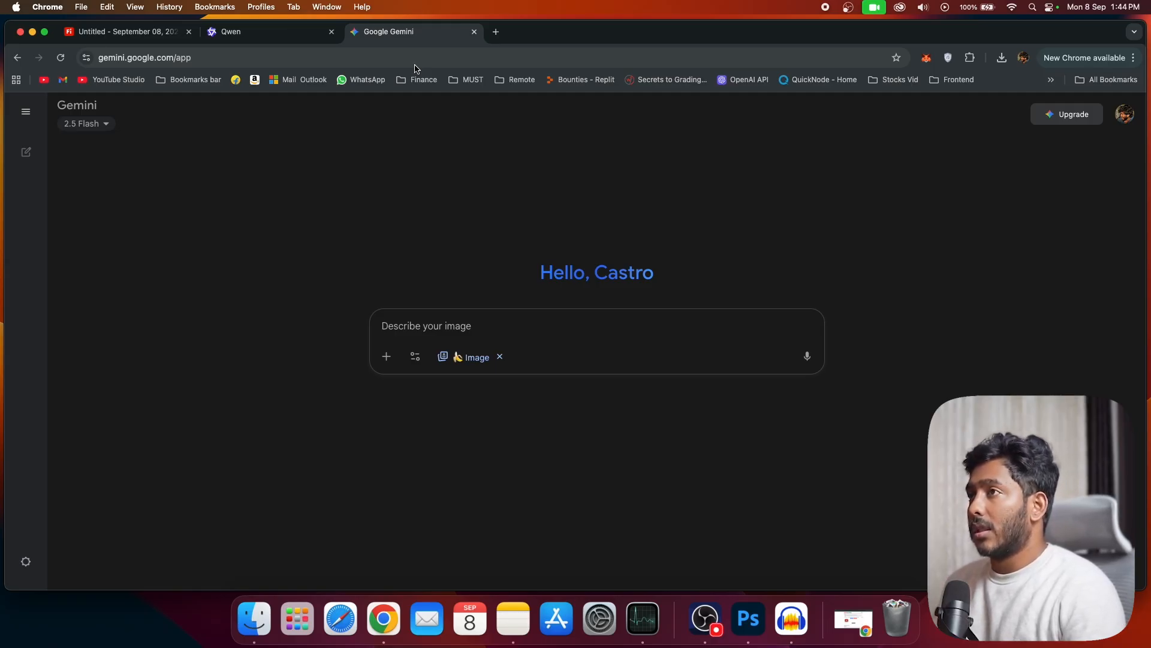
key("super+Tab")
left_click_drag(253, 313, 216, 291)
left_click_drag(345, 303, 289, 300)
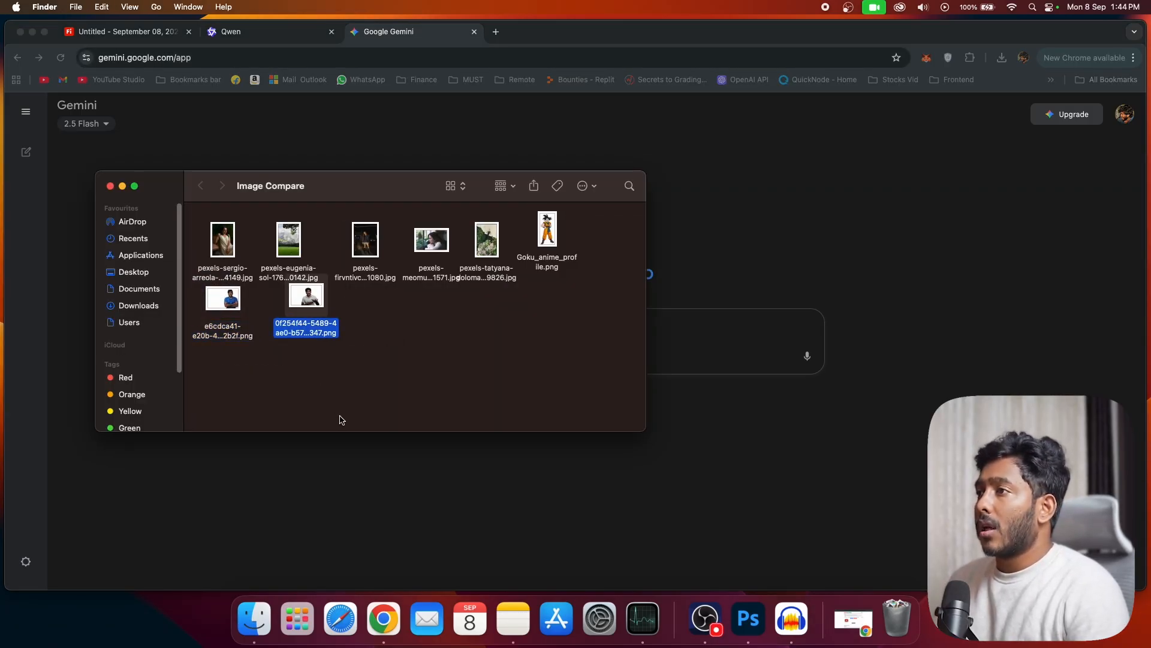
left_click_drag(337, 190, 809, 302)
left_click_drag(694, 409, 463, 306)
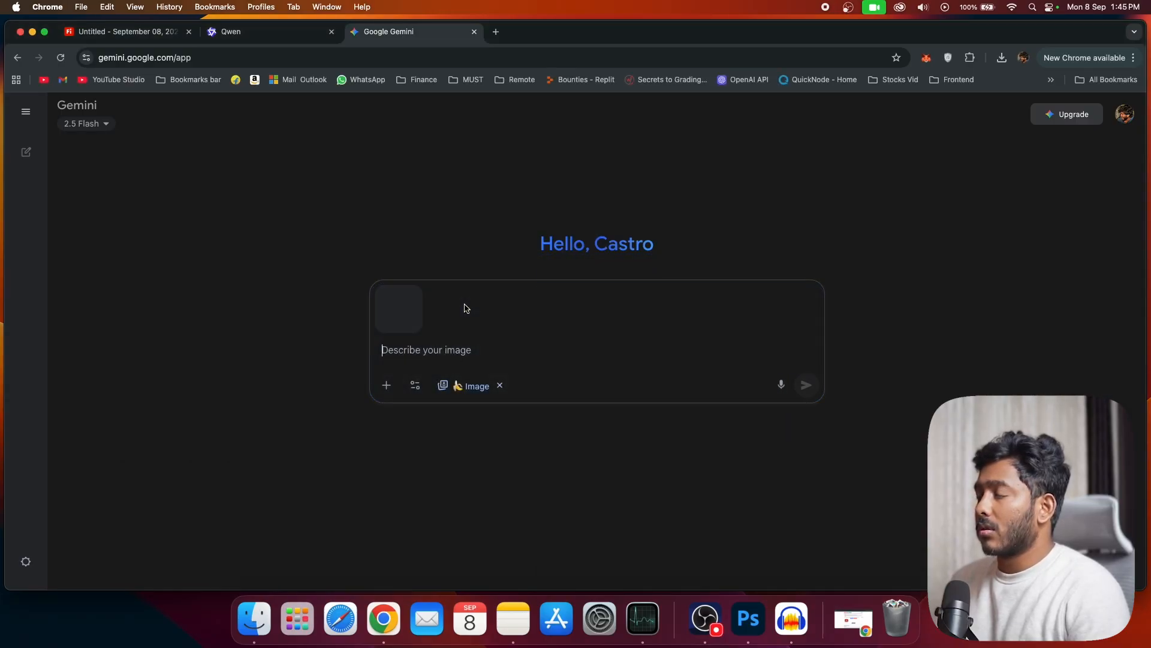
Step: Switch to Qwen, choose Image Edit mode and add the same blue-shirt portrait PNG to the conversation
left_click(233, 33)
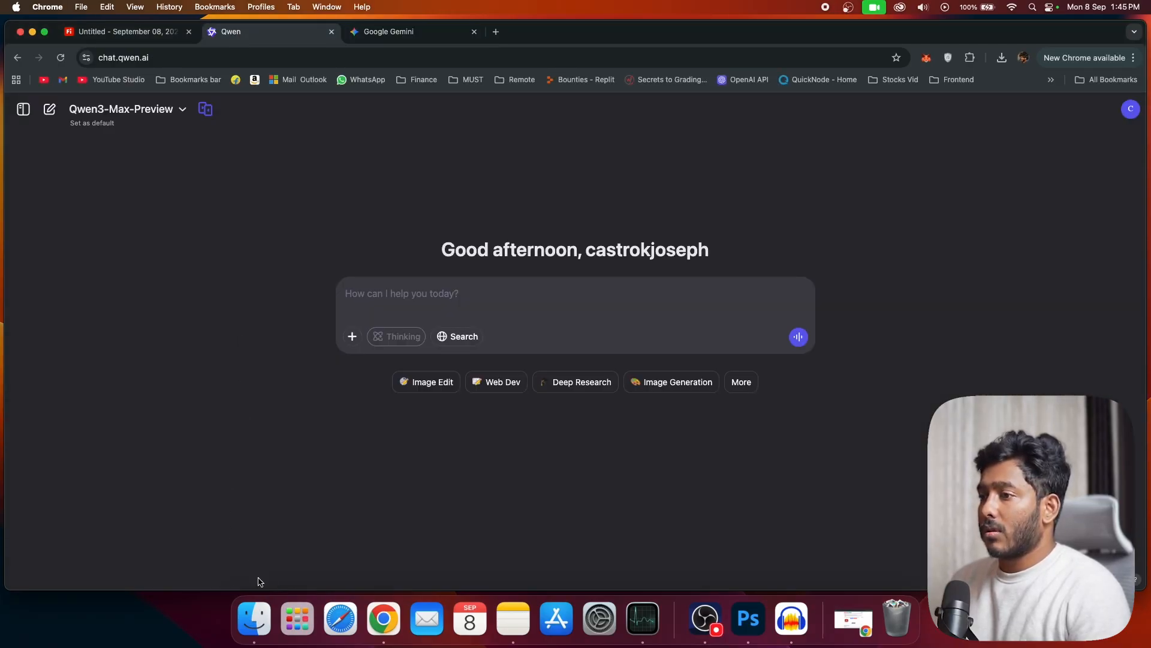
left_click(254, 618)
left_click(481, 311)
left_click(426, 382)
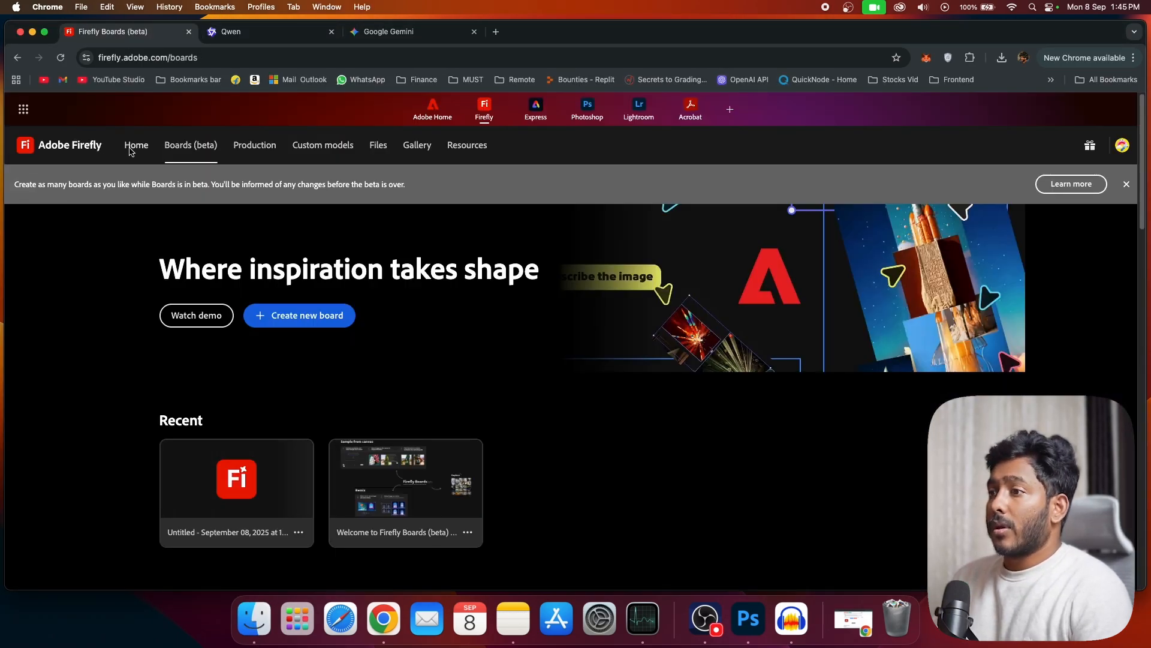
Step: Open Generative fill among Firefly's image features and upload the blue-shirt portrait PNG from the Image Compare folder
left_click(136, 144)
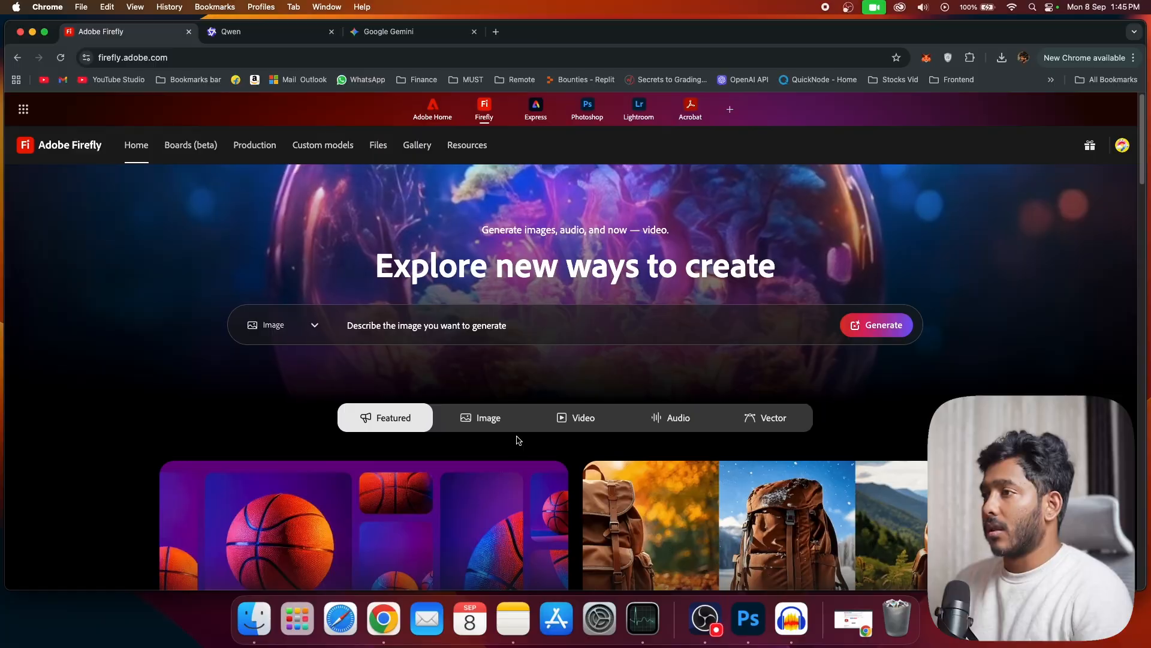
scroll(518, 440, "down", 5)
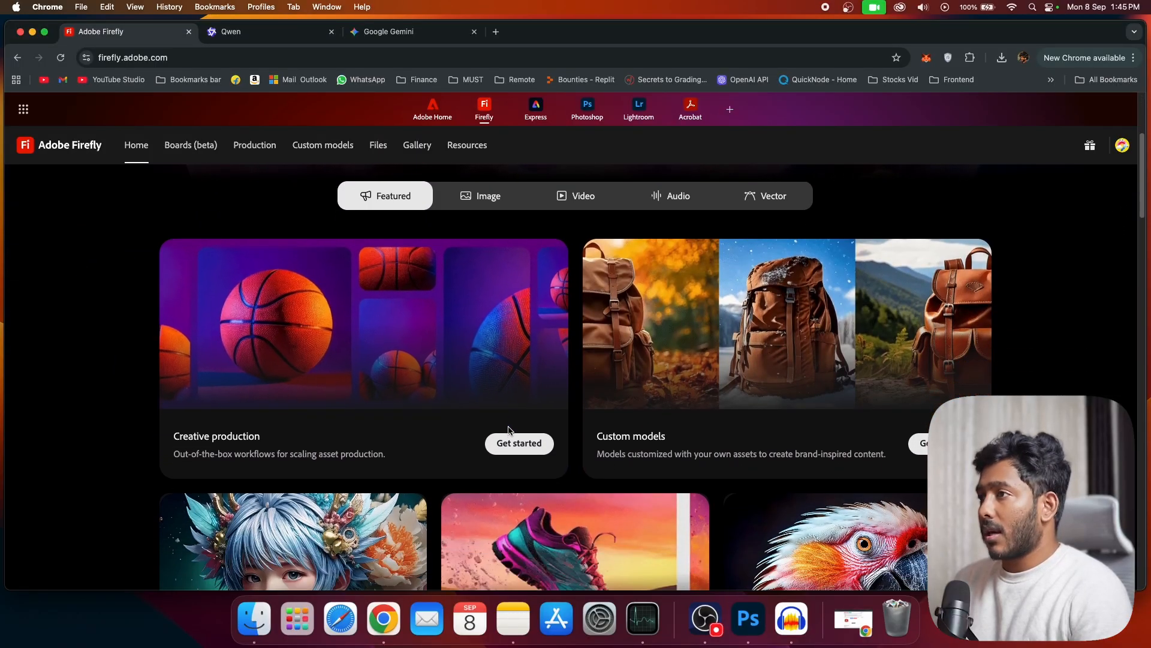
left_click(475, 205)
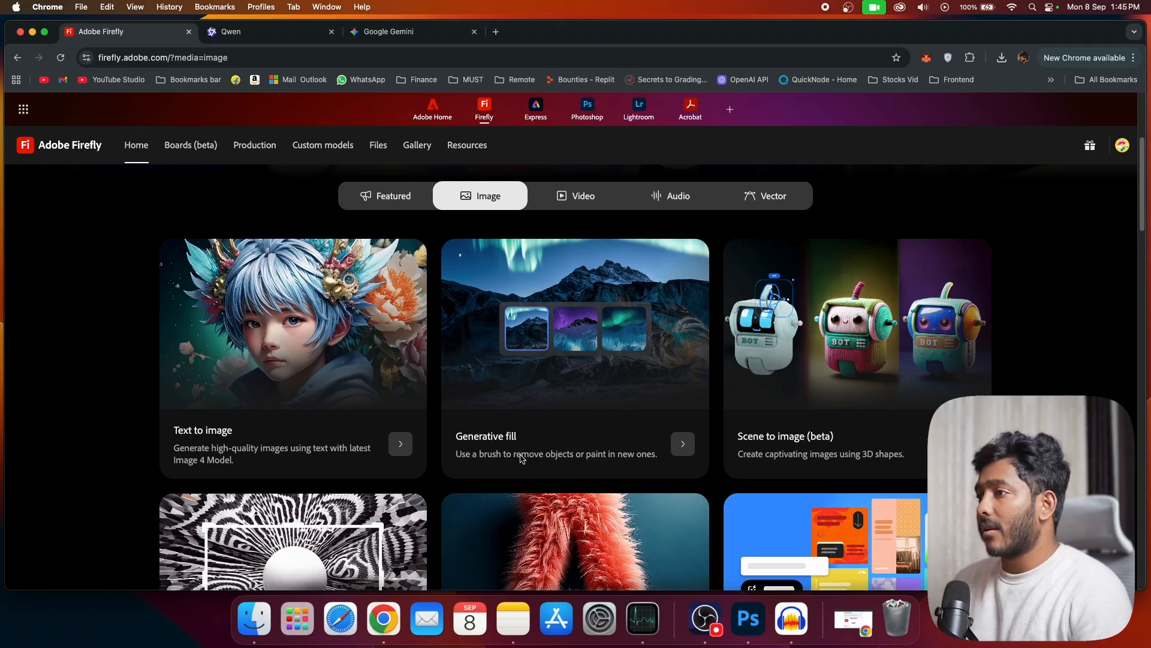
left_click(586, 406)
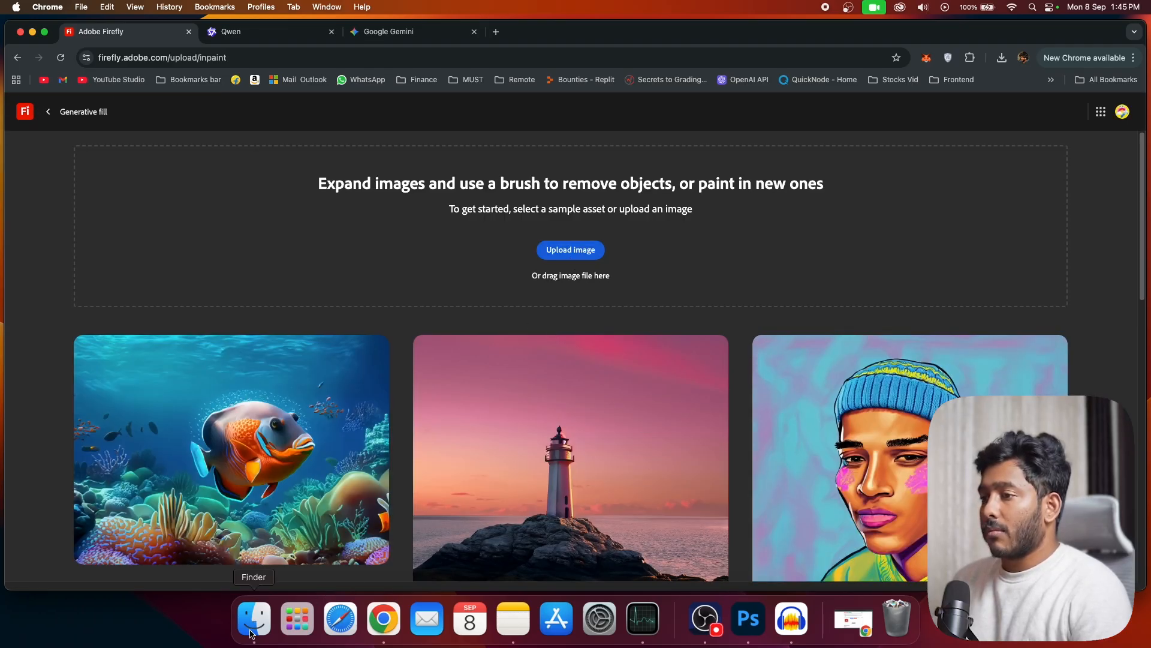
left_click(254, 618)
left_click_drag(701, 423, 556, 216)
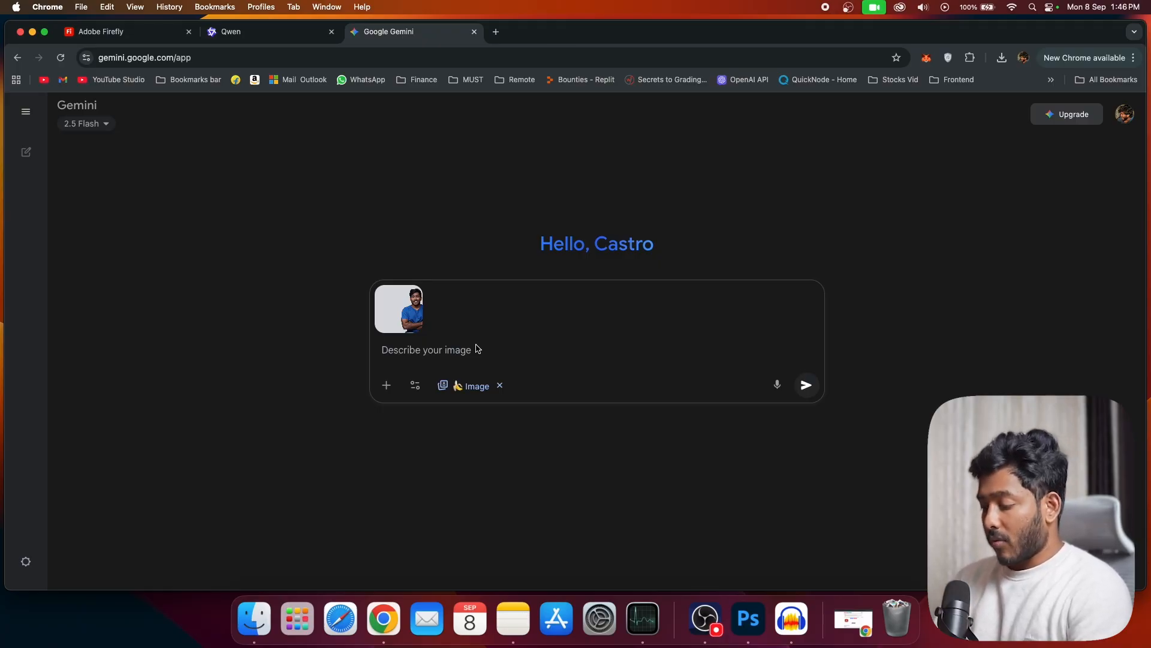
Step: Enter the prompt "make the person sit in a chair wearing a full suite and a golden watch" in Gemini and in Qwen's Image Edit
type("make the person sit in a chair wearing a full suiter")
key("BackSpace")
type("and a golden watch")
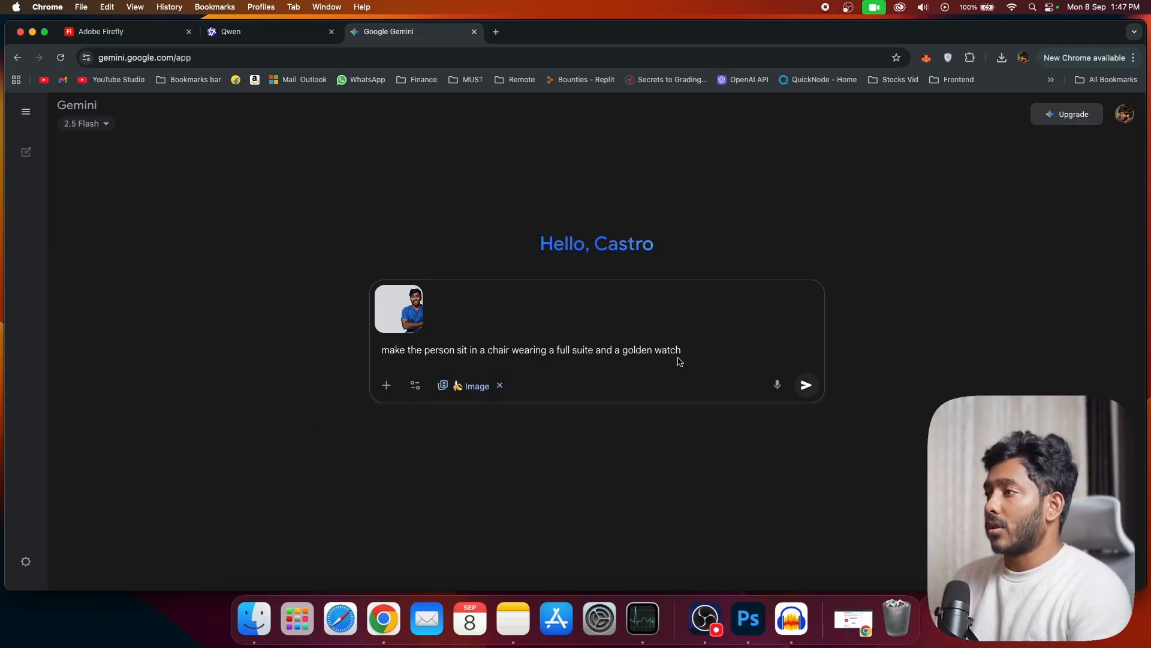
left_click_drag(687, 352, 378, 319)
left_click(400, 365)
key("super+a")
key("super+c")
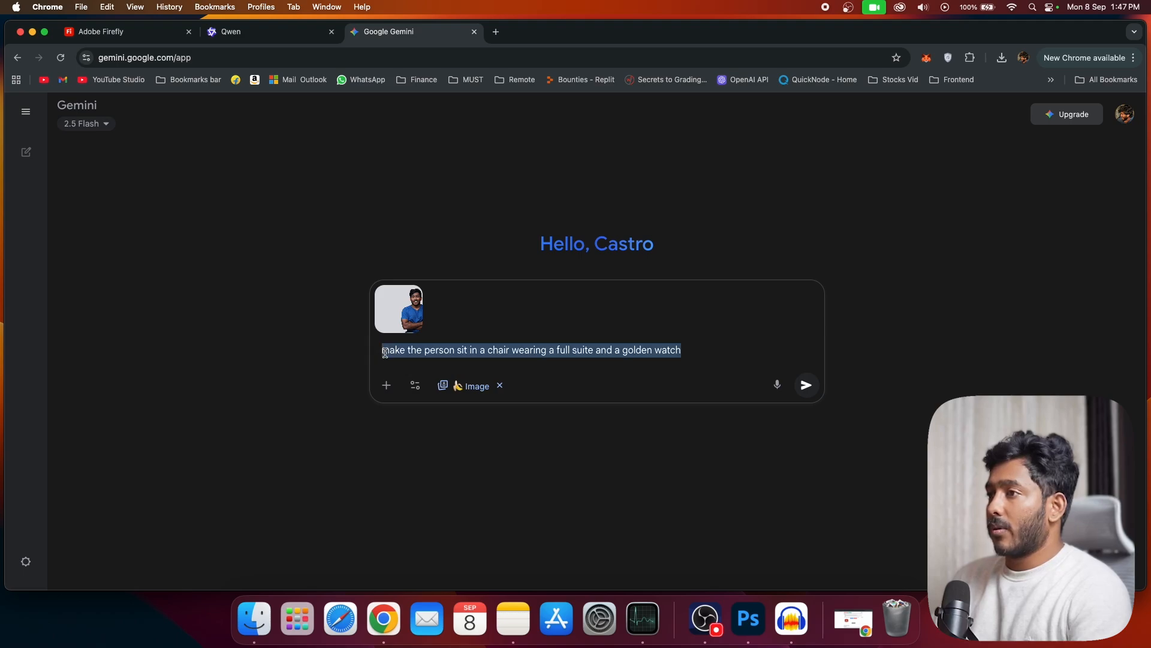
left_click(269, 33)
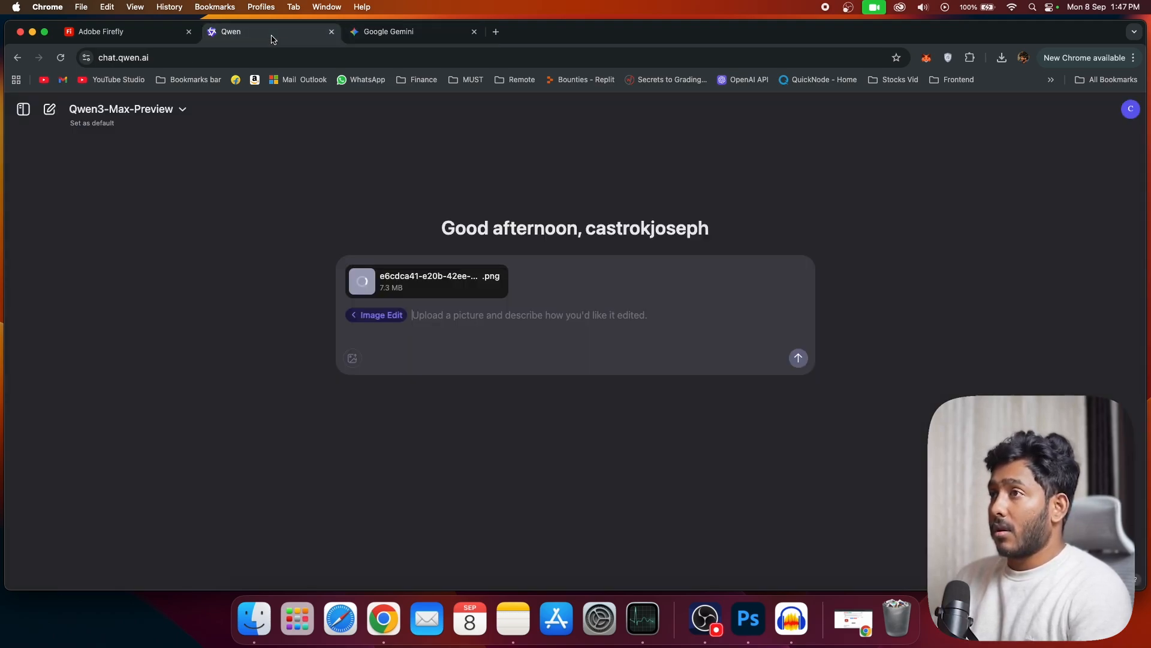
key("super+v")
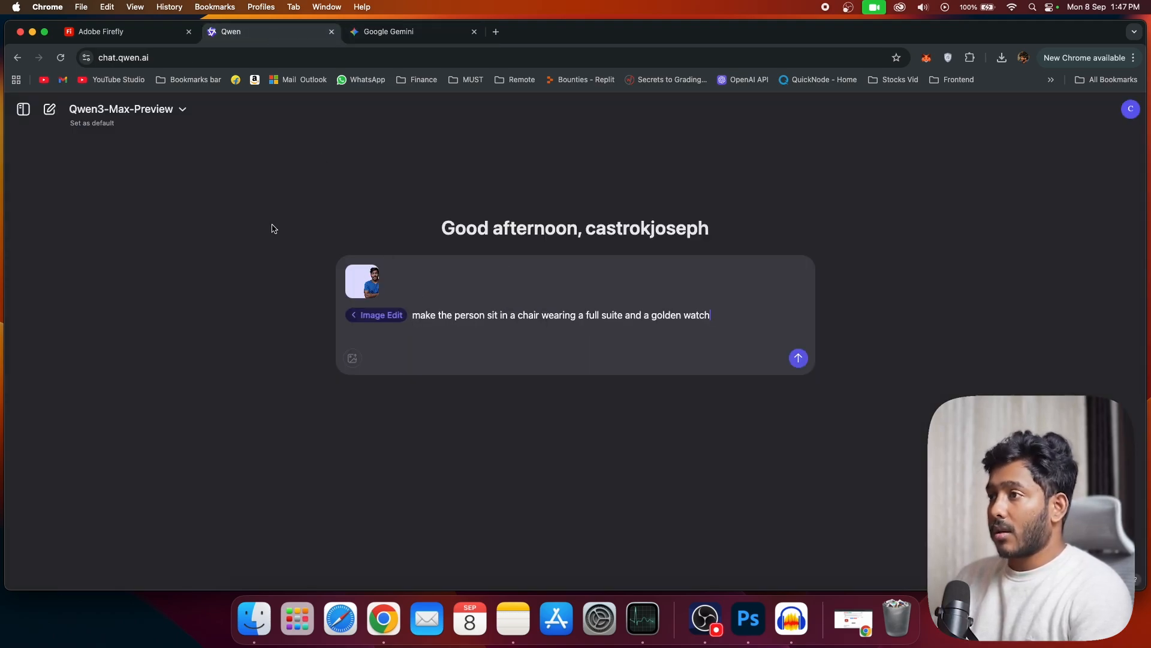
Step: In Firefly, brush out the body below the neck and generate from "make the person sit in a chair wearing a full suite and a golden watch"
left_click(133, 36)
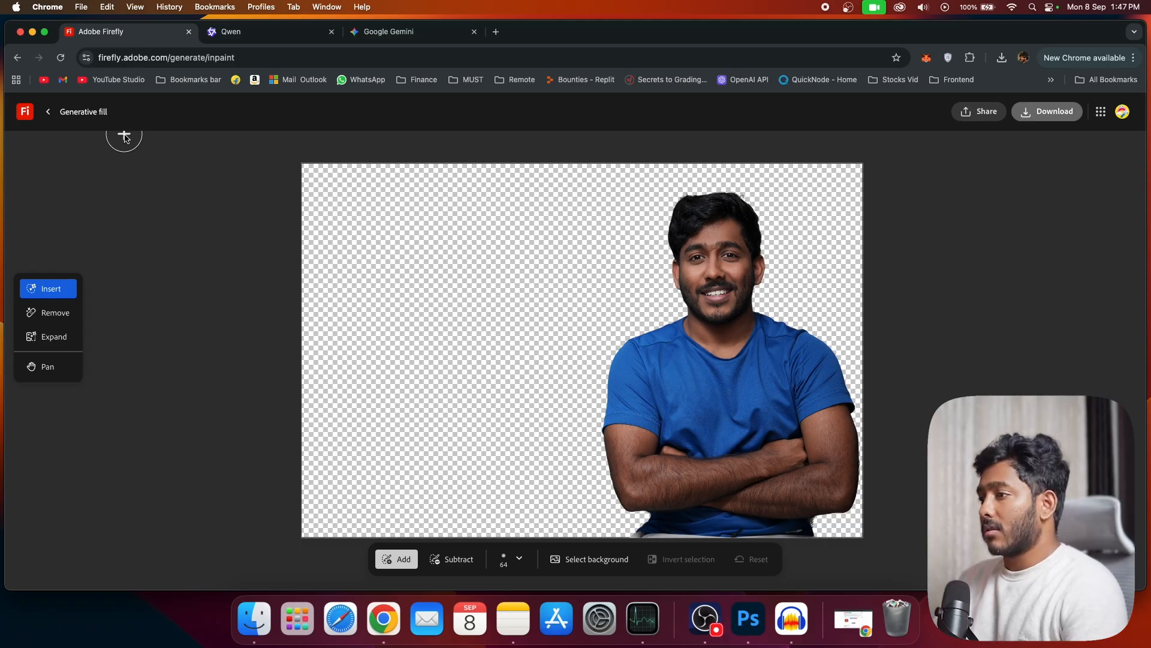
scroll(521, 398, "down", 3)
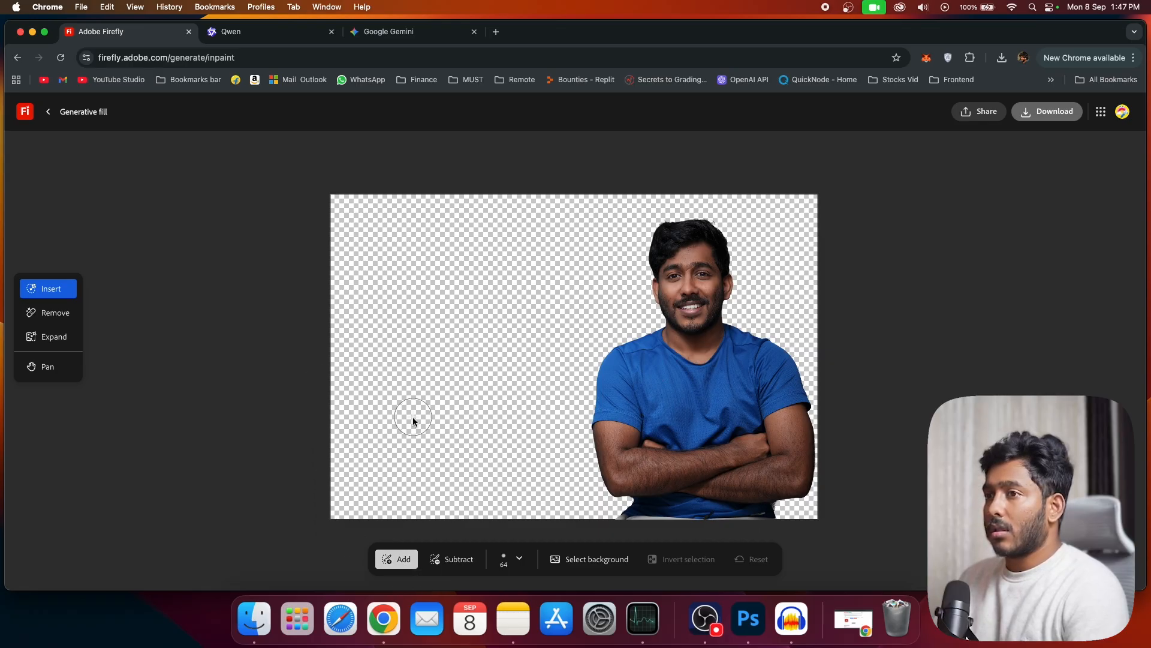
mouse_move(656, 352)
left_mouse_down()
mouse_move(615, 376)
mouse_move(626, 349)
mouse_move(605, 393)
mouse_move(738, 332)
mouse_move(618, 467)
mouse_move(677, 383)
mouse_move(613, 492)
left_mouse_up()
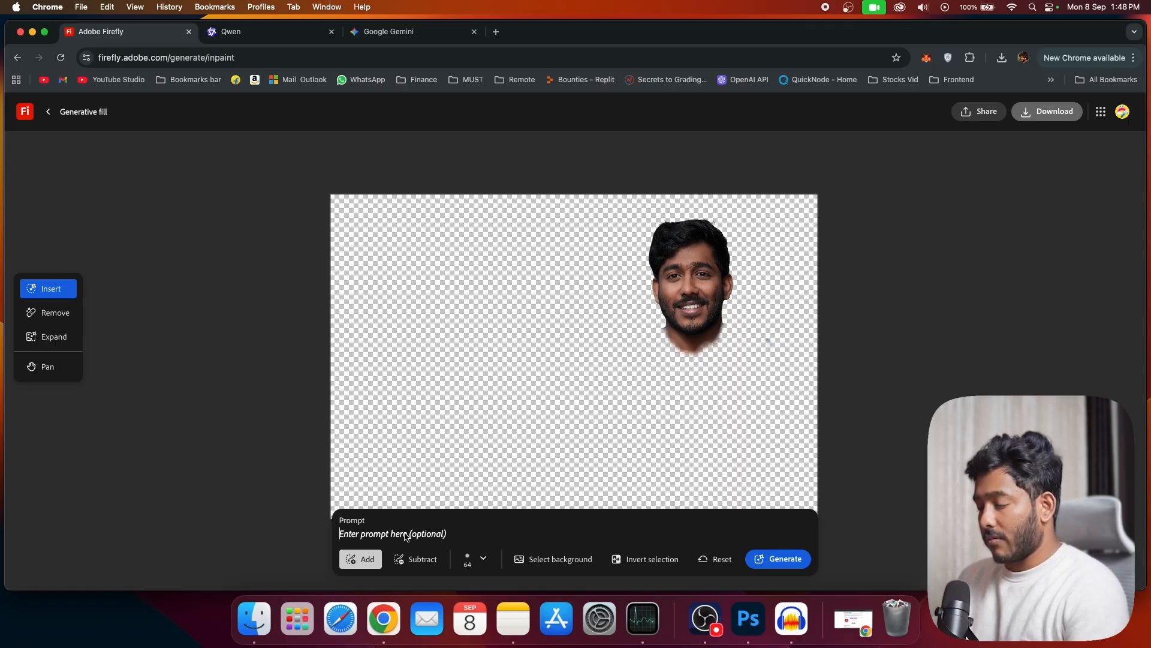
key("super+v")
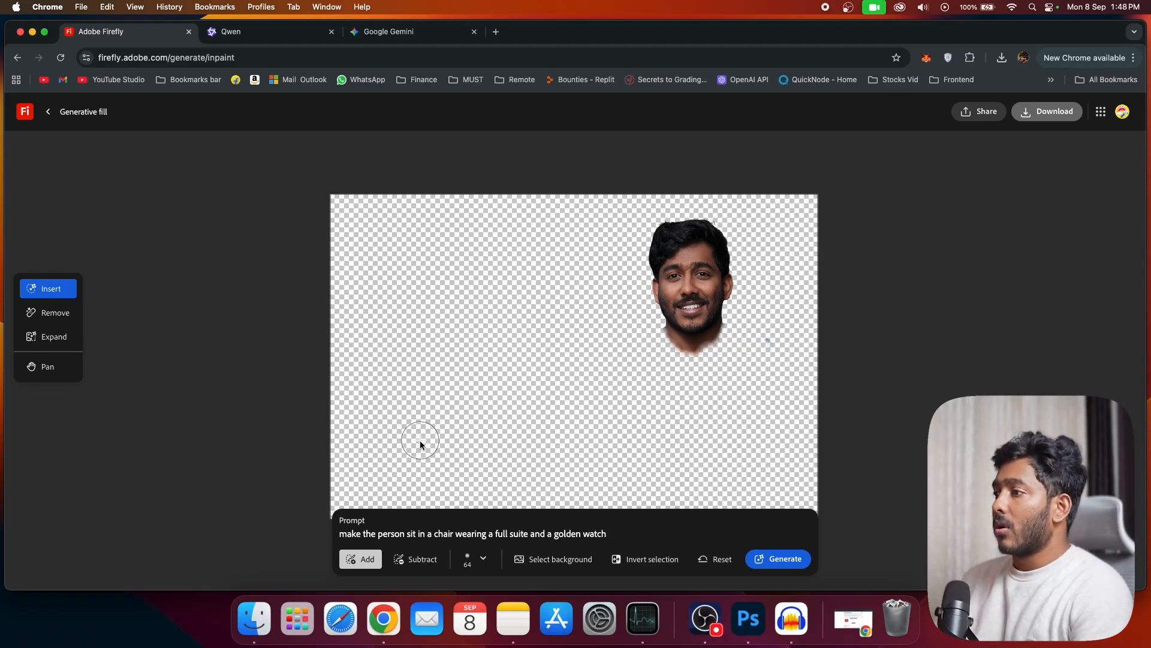
left_click(774, 558)
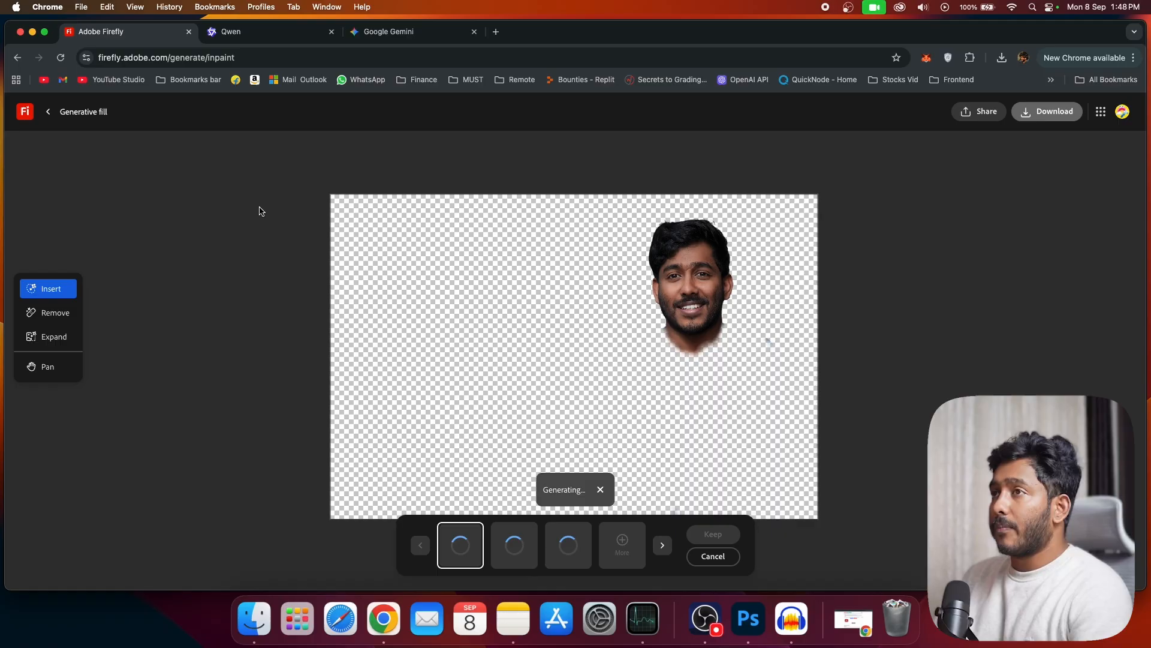
Step: Submit the prepared chair, suit and golden watch edit request in Qwen, and submit it in Gemini as well
left_click(245, 37)
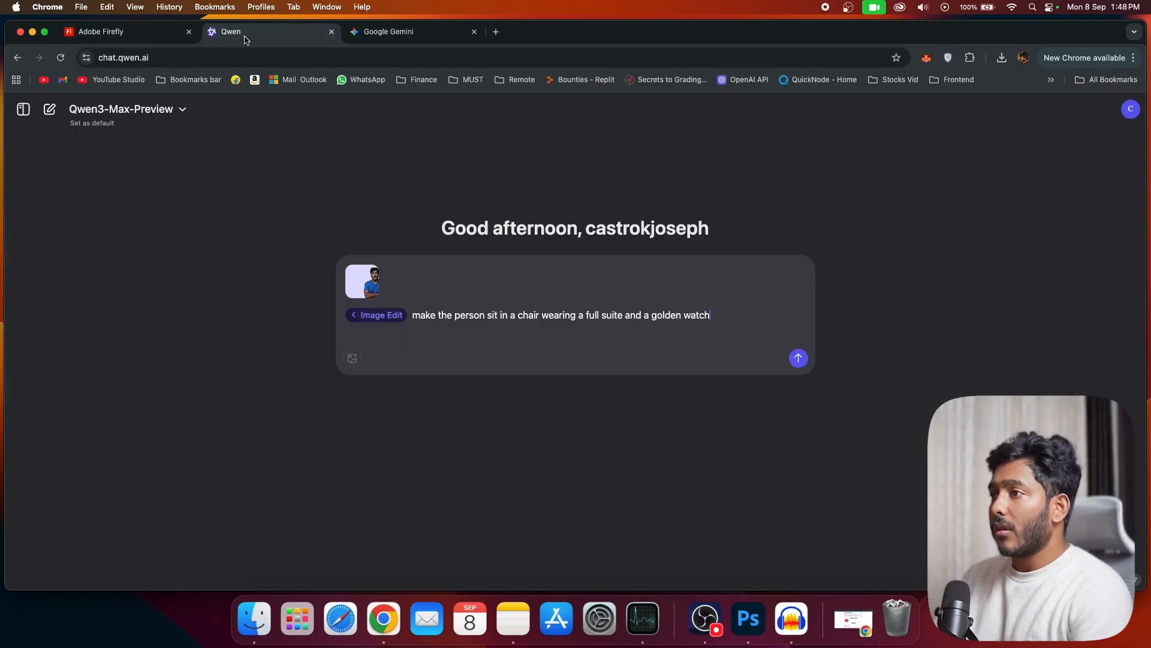
left_click(798, 358)
left_click(364, 36)
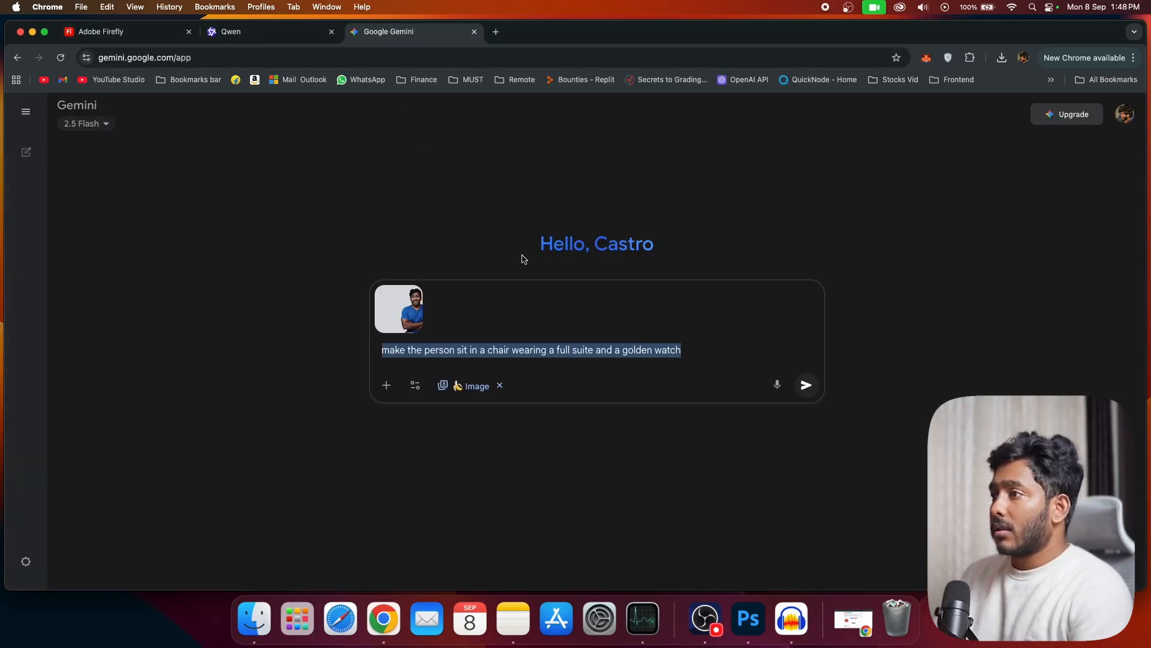
left_click(801, 383)
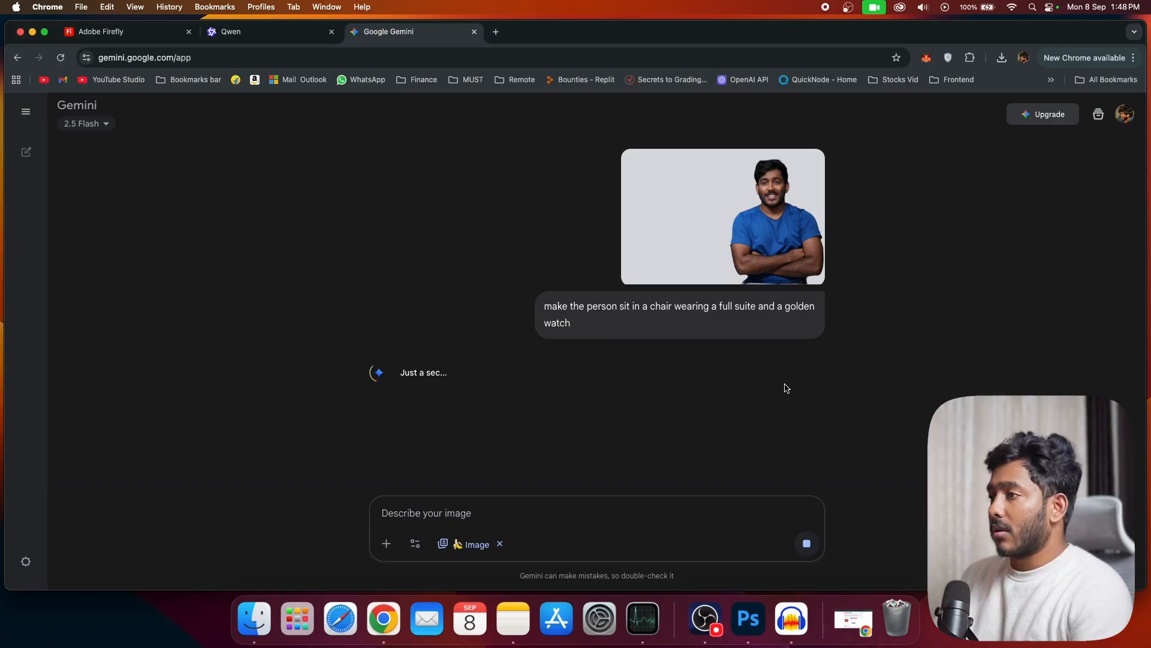
Step: Go back to Firefly, compare the three generated variations of the seated man and generate more variations
left_click(144, 33)
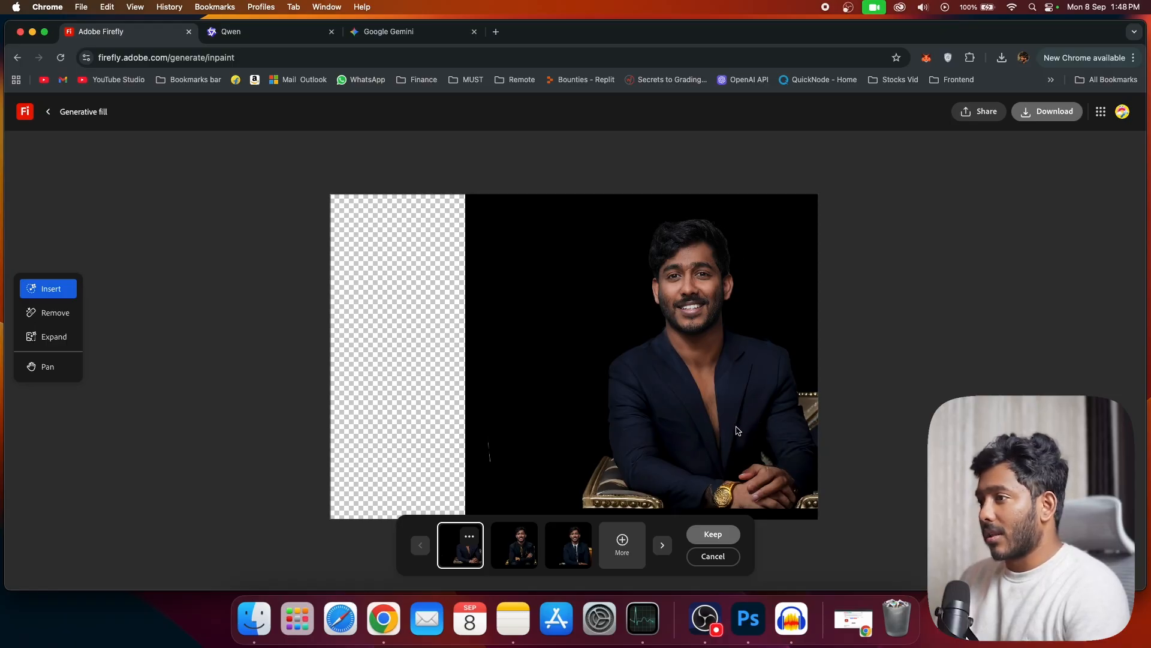
left_click(522, 558)
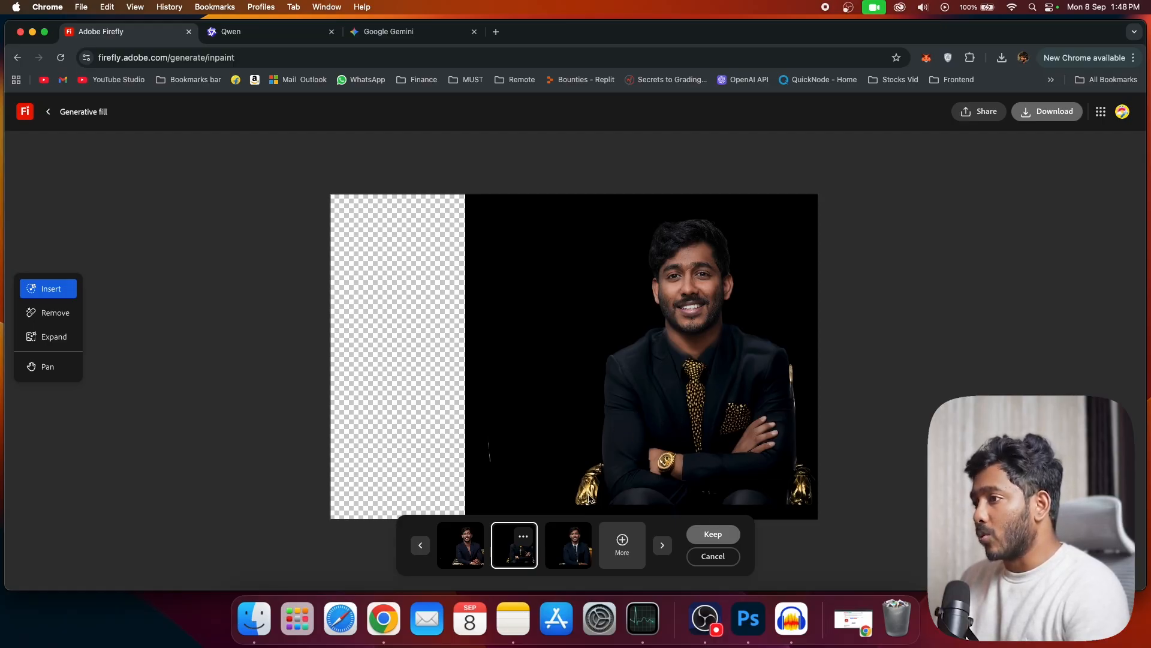
left_click(570, 549)
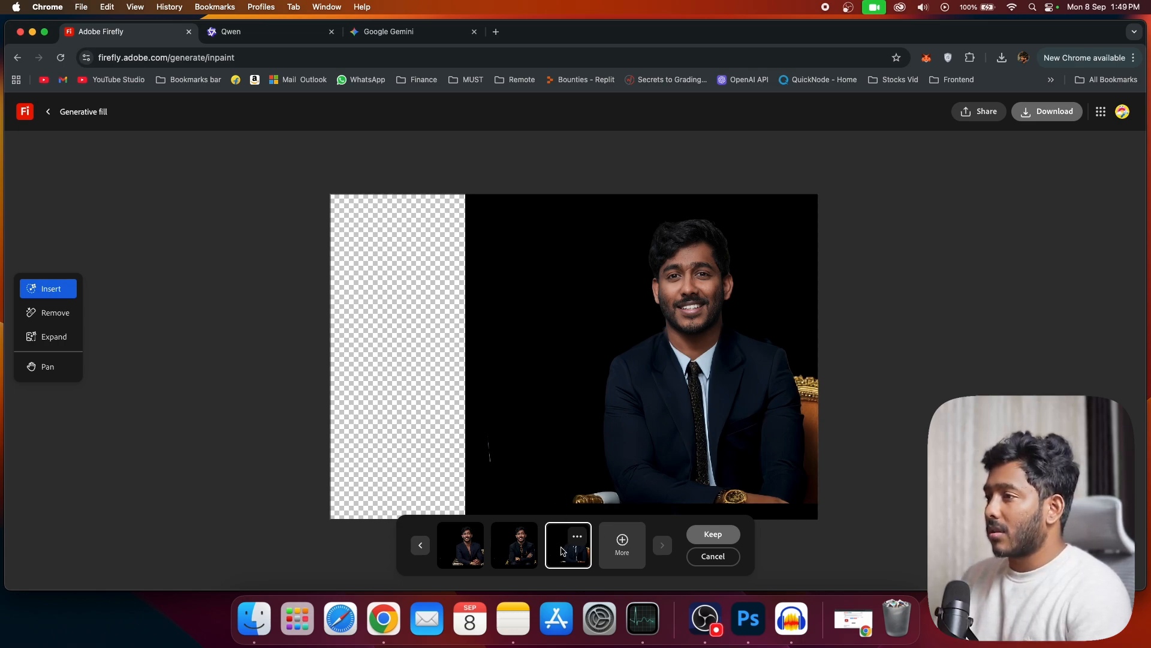
left_click(532, 553)
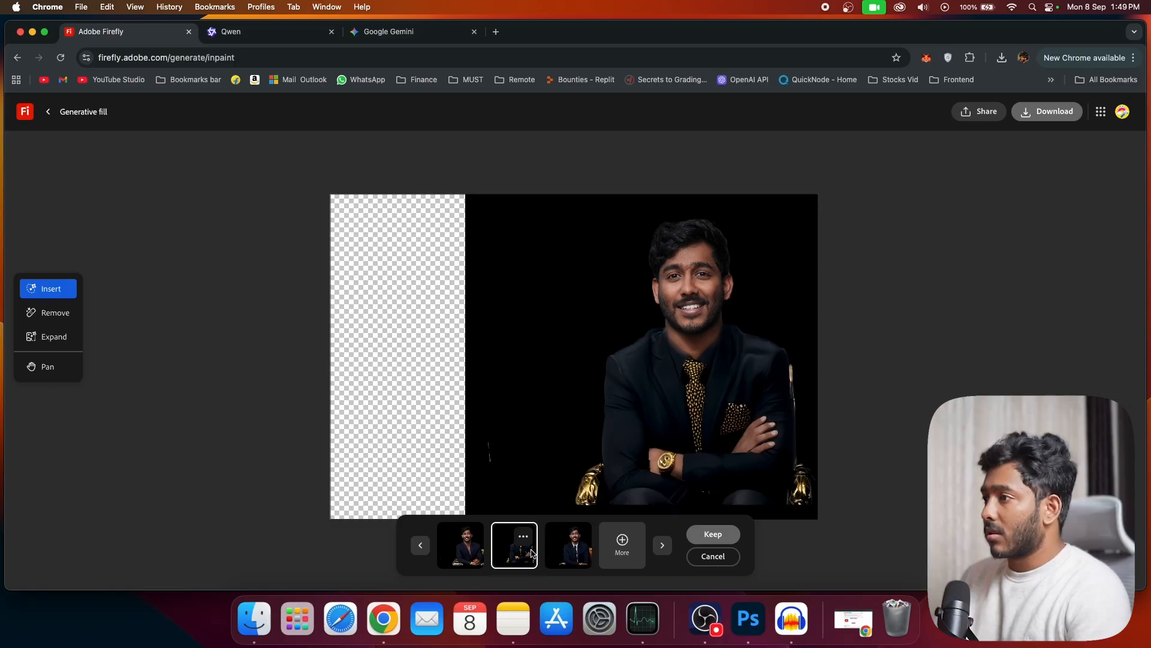
left_click(461, 546)
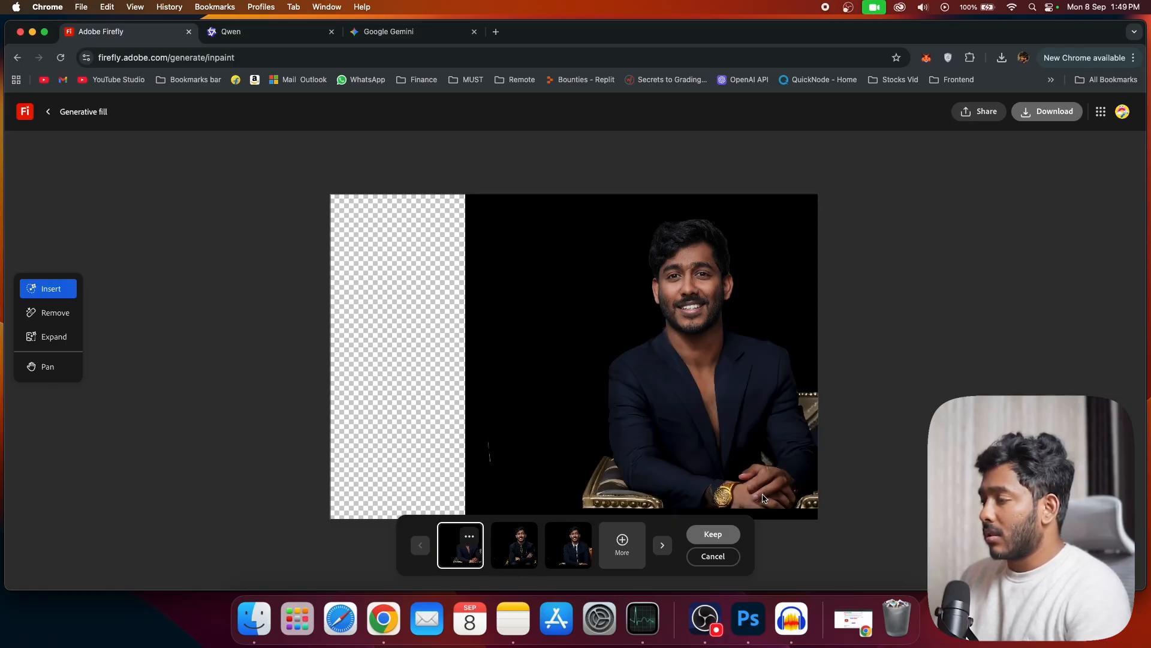
left_click(582, 565)
left_click(622, 547)
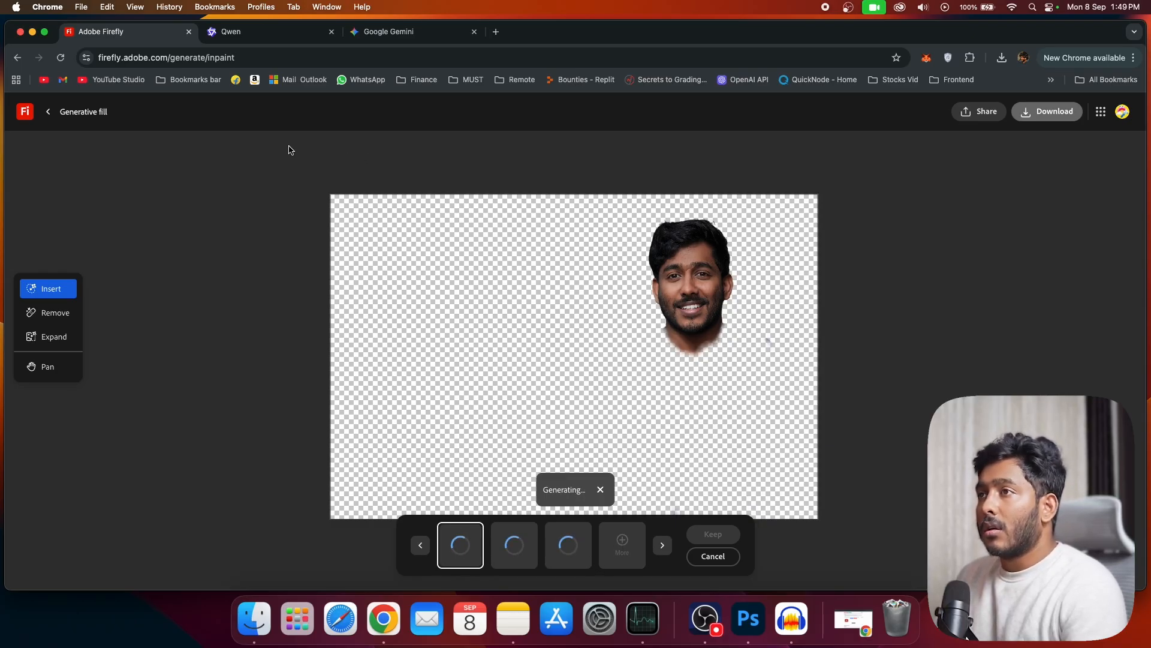
Step: Check Qwen's pending edit, inspect Gemini's image of the suited man at full size in Preview and minimize the Preview window
left_click(258, 33)
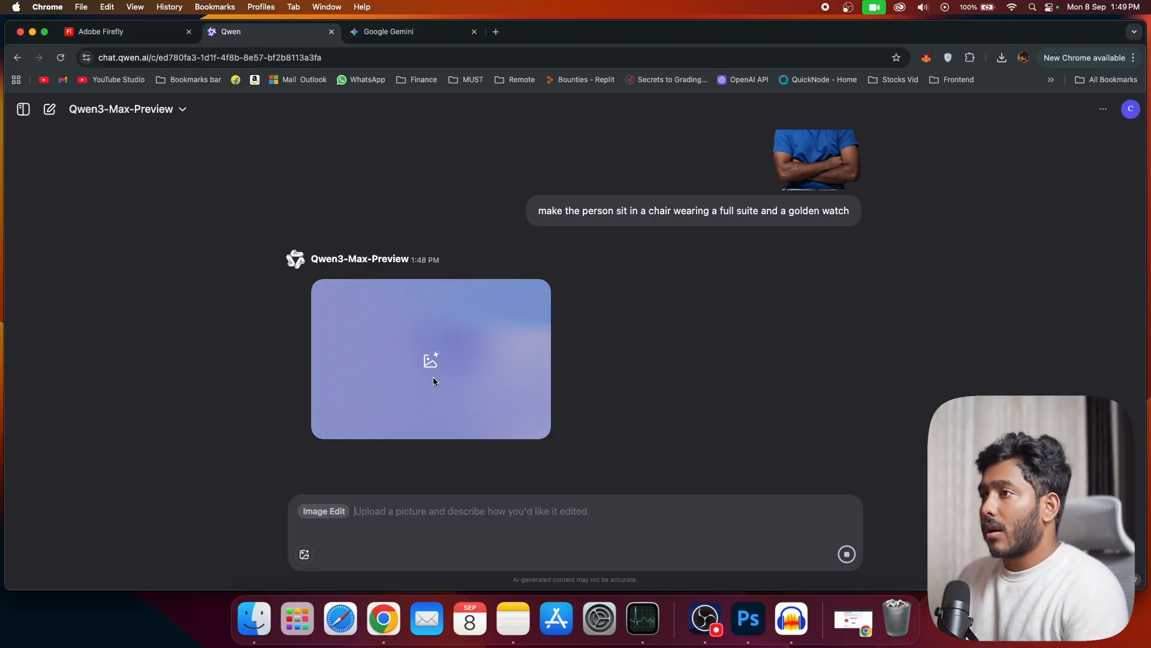
left_click(387, 33)
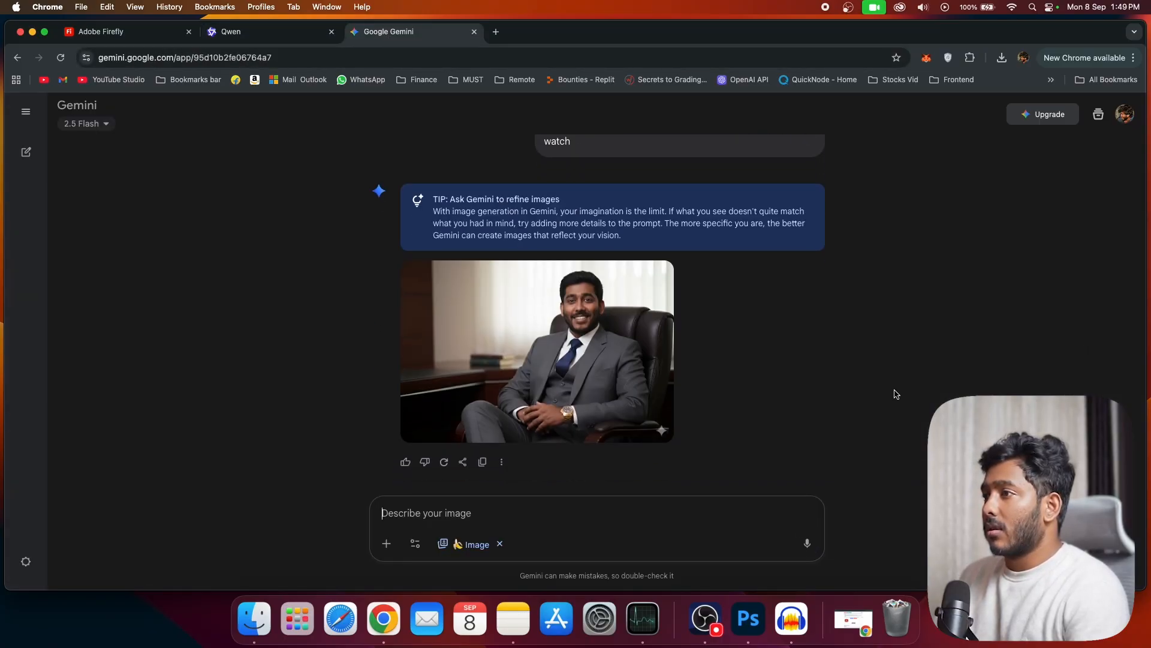
left_click(619, 377)
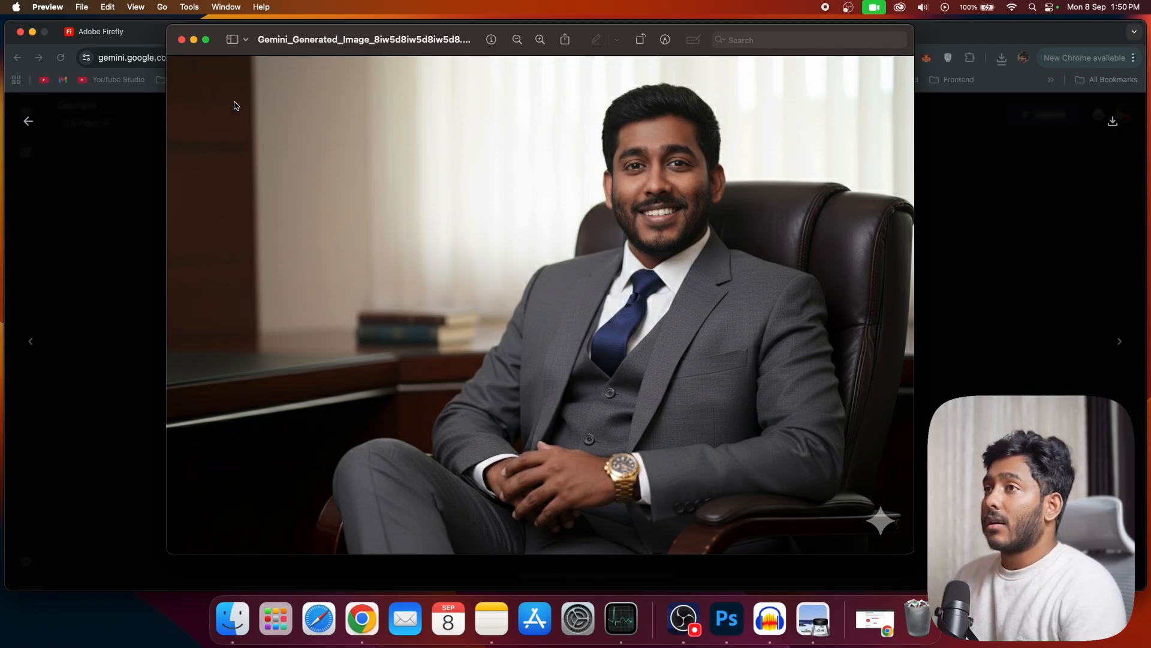
left_click(194, 39)
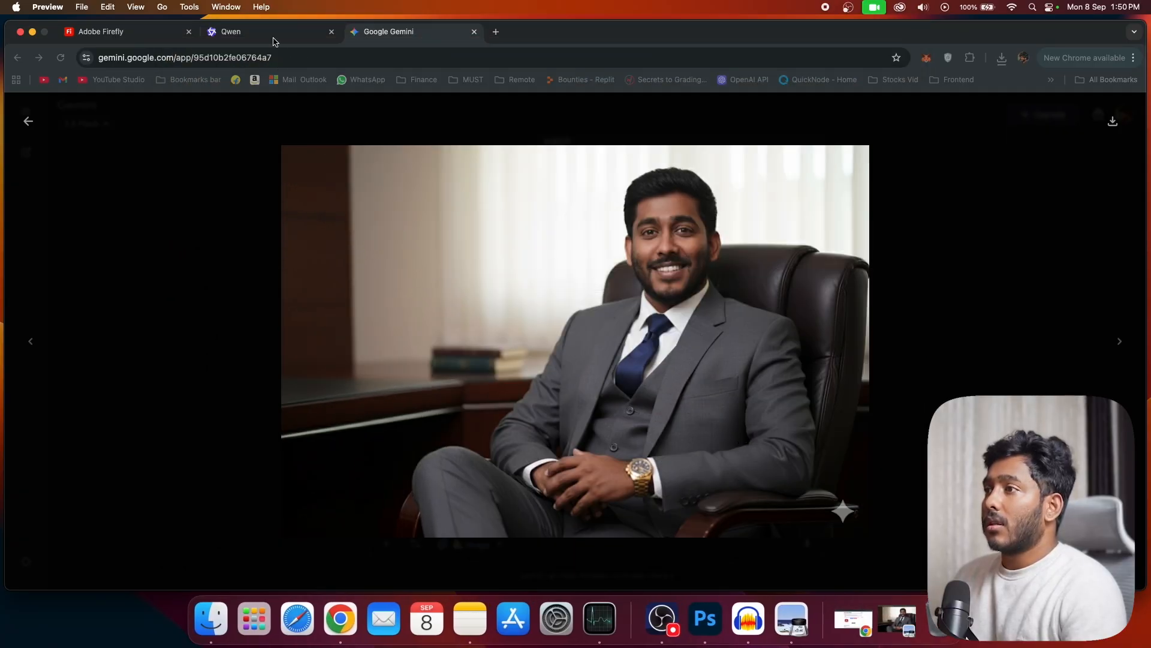
Step: Open Qwen's image of the seated man in the suit, download it, inspect it in Preview and close the preview
left_click(273, 41)
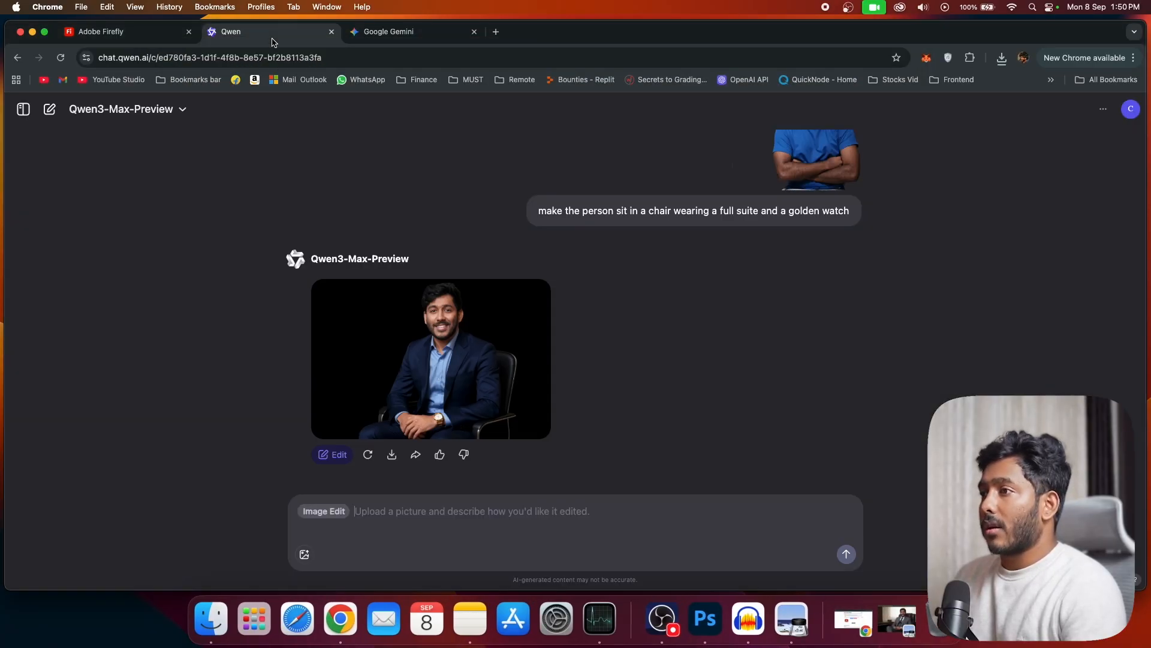
left_click(453, 358)
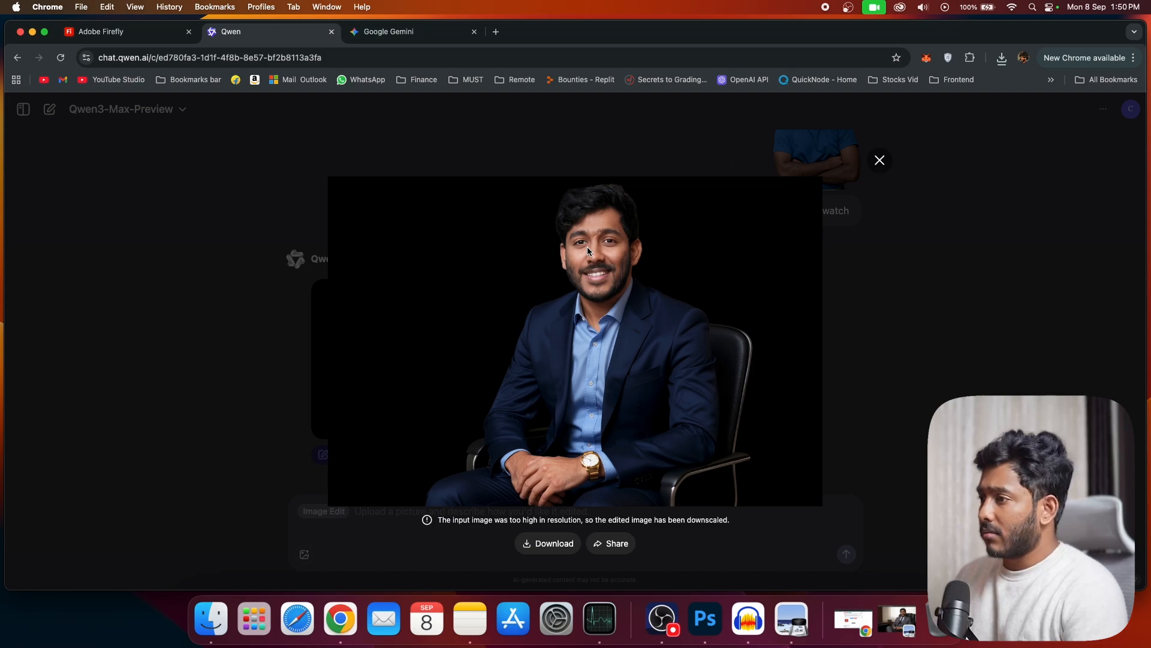
left_click(573, 546)
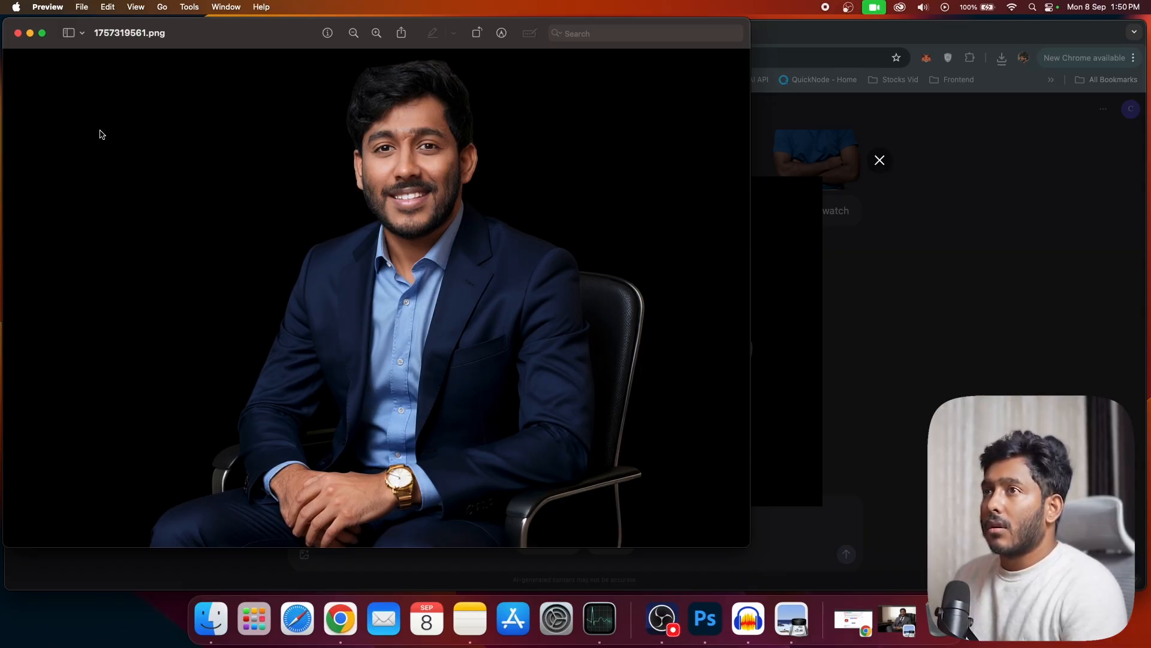
left_click(17, 34)
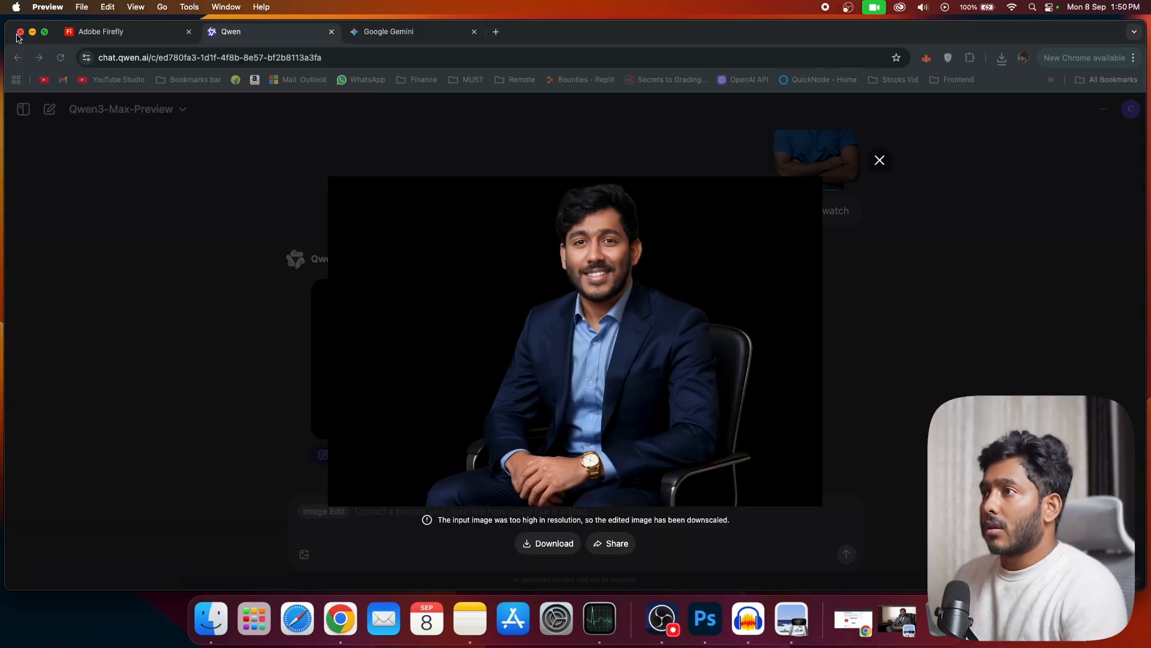
Step: Switch to Firefly and compare the three new variations of the seated man in a suit
left_click(123, 36)
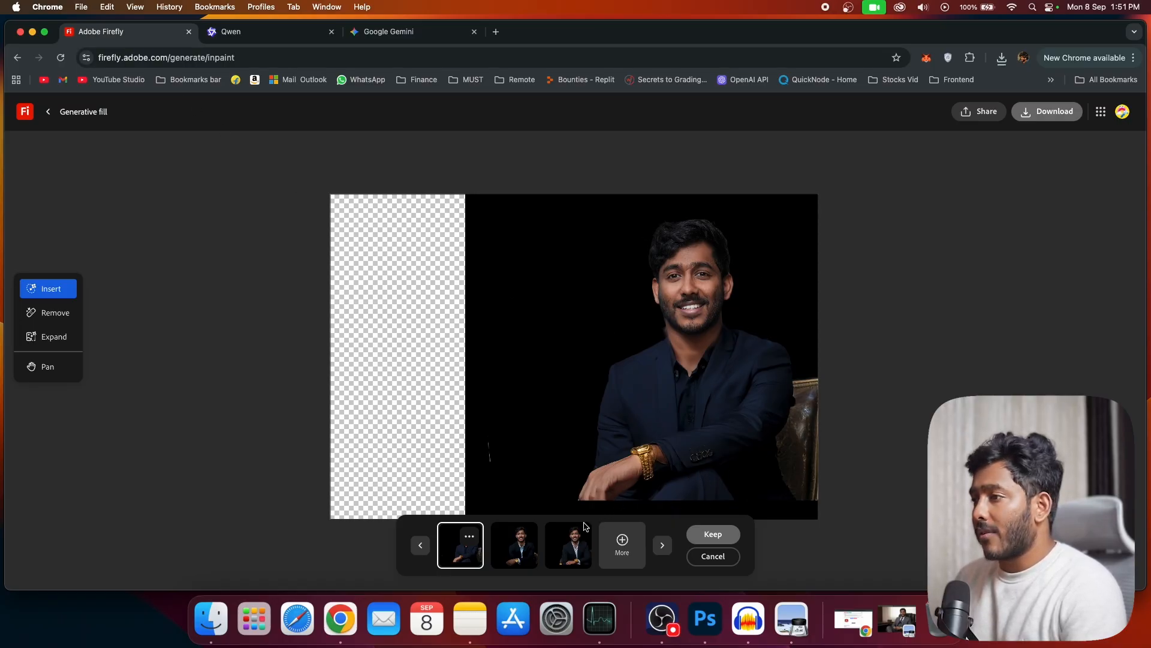
left_click(522, 544)
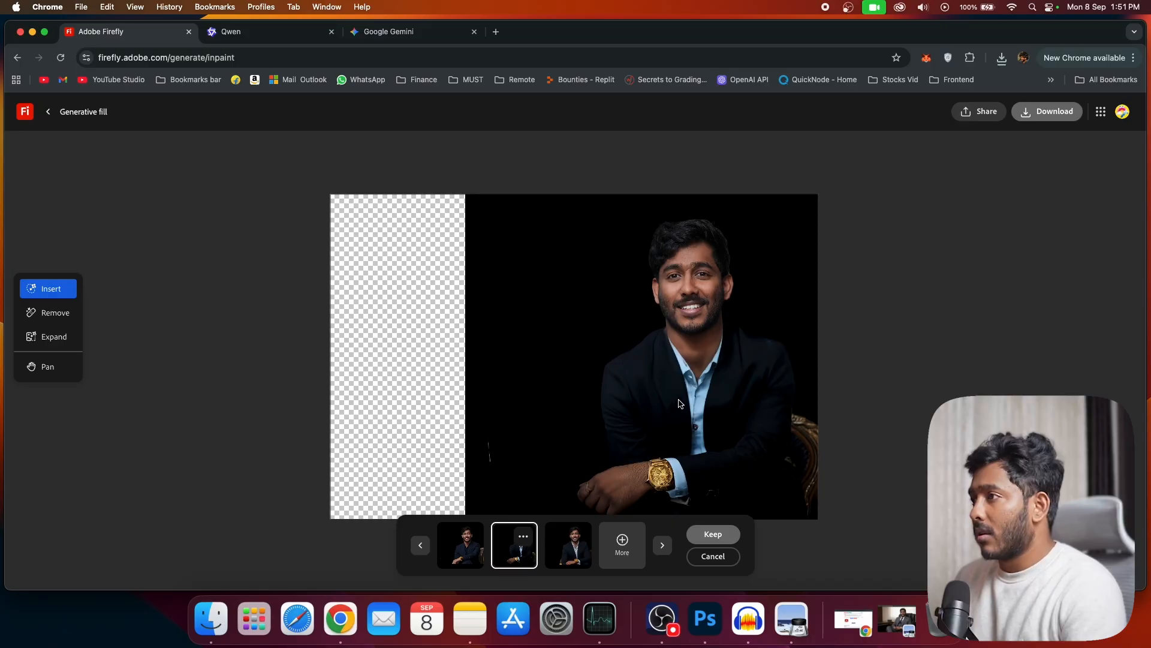
left_click(573, 552)
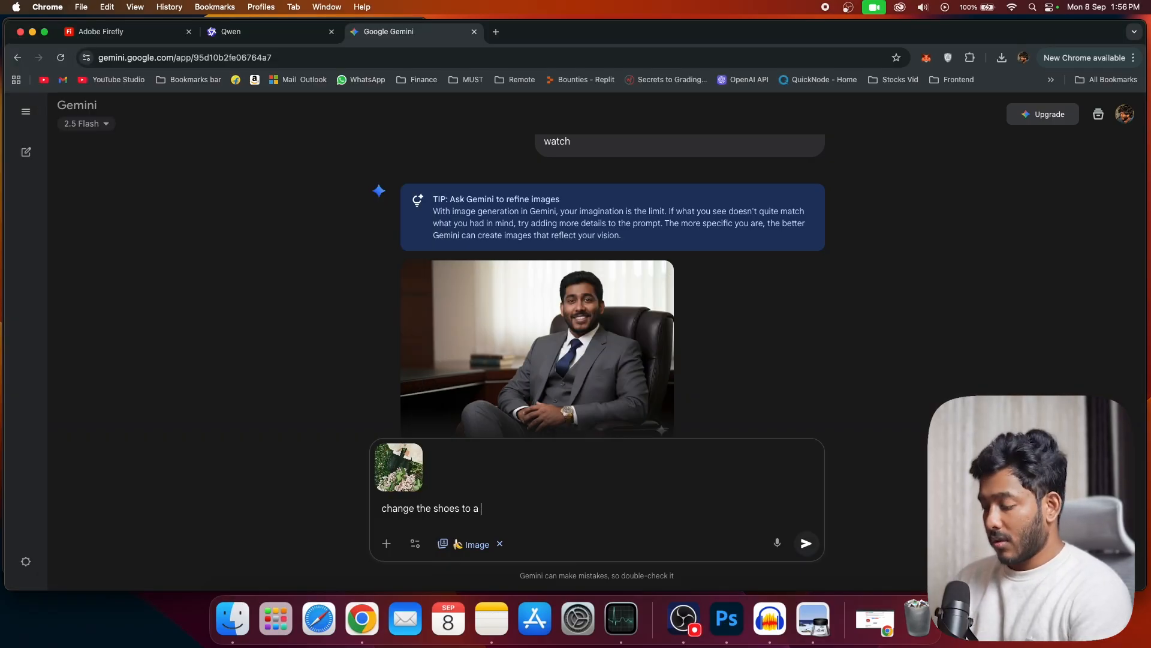
Step: Prepare the "change the shoes to a funky nike" prompt for the shoe photo in Gemini and start masking the black shoes in Firefly
key("super+a")
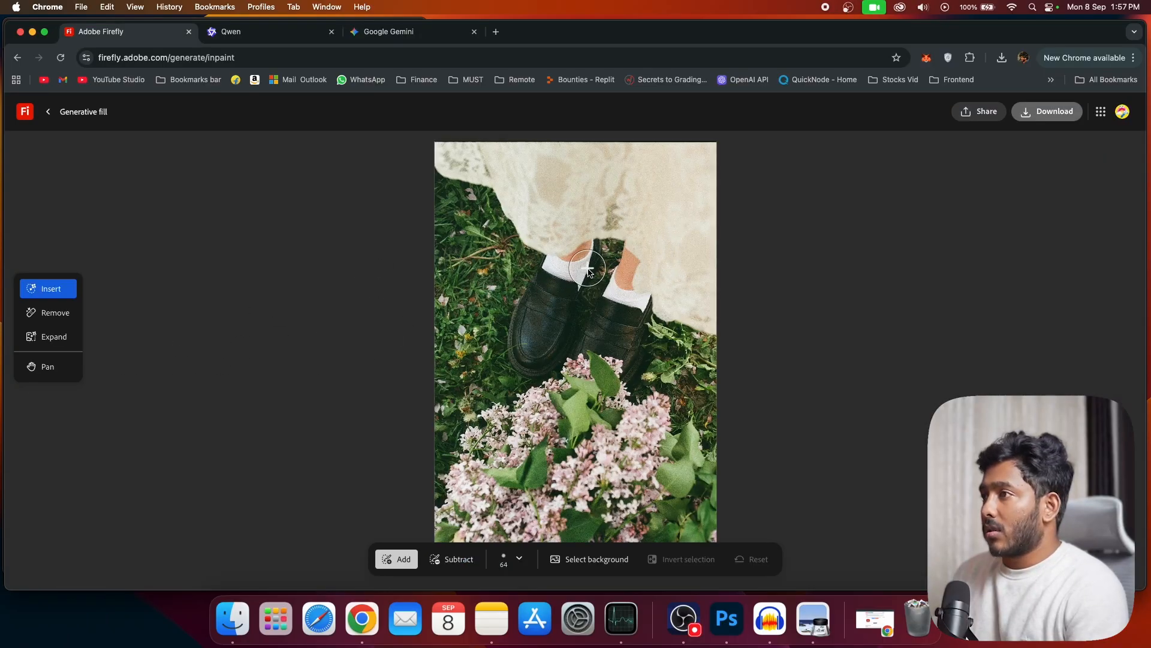
mouse_move(592, 262)
left_mouse_down()
mouse_move(549, 303)
mouse_move(530, 354)
mouse_move(579, 315)
left_mouse_up()
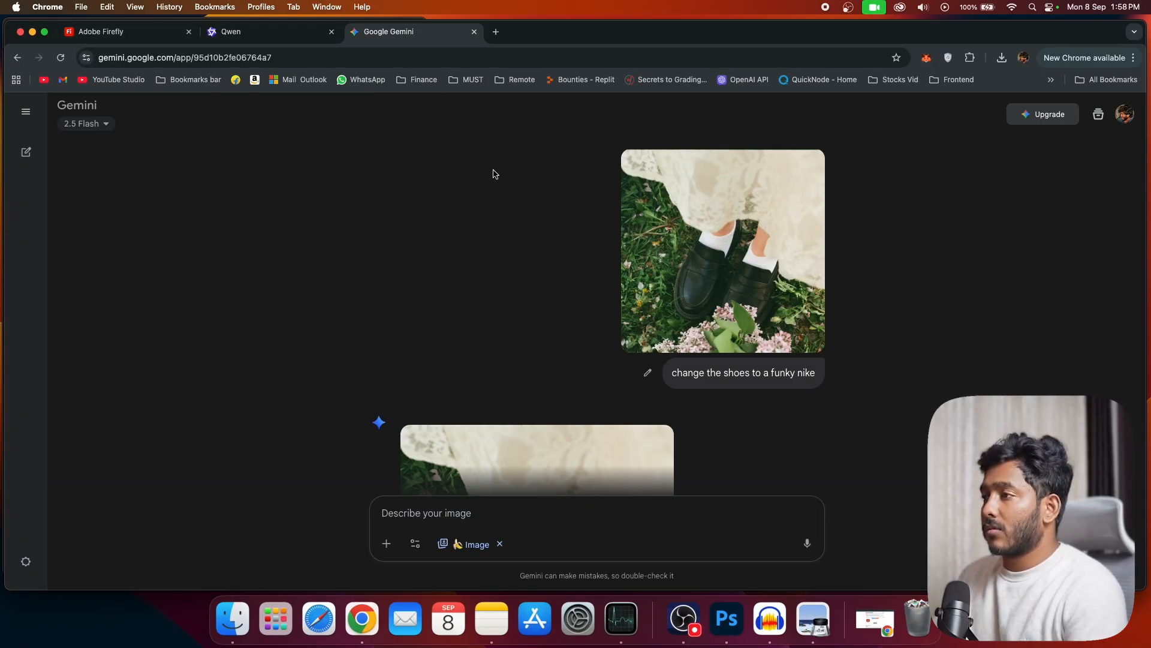
Step: Open Gemini's edited image with the colorful Nike shoes at full size and download it
scroll(495, 180, "down", 5)
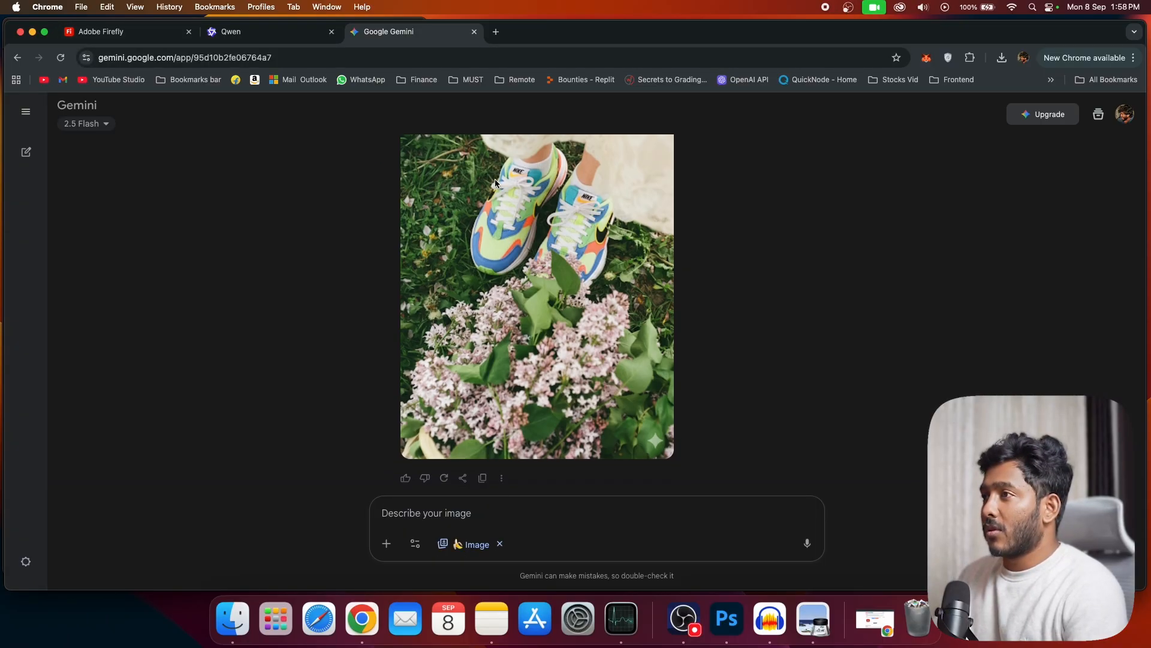
left_click(548, 276)
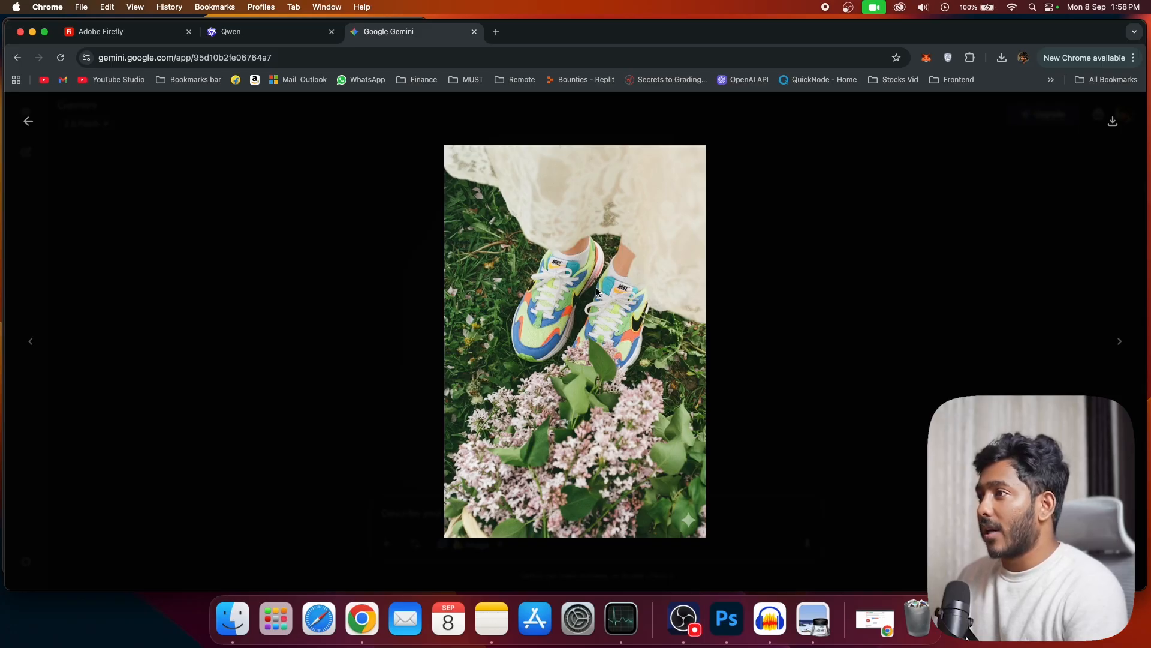
left_click(1113, 121)
Step: Switch to Firefly, look through the generated shoe variations and request more variations
left_click(132, 36)
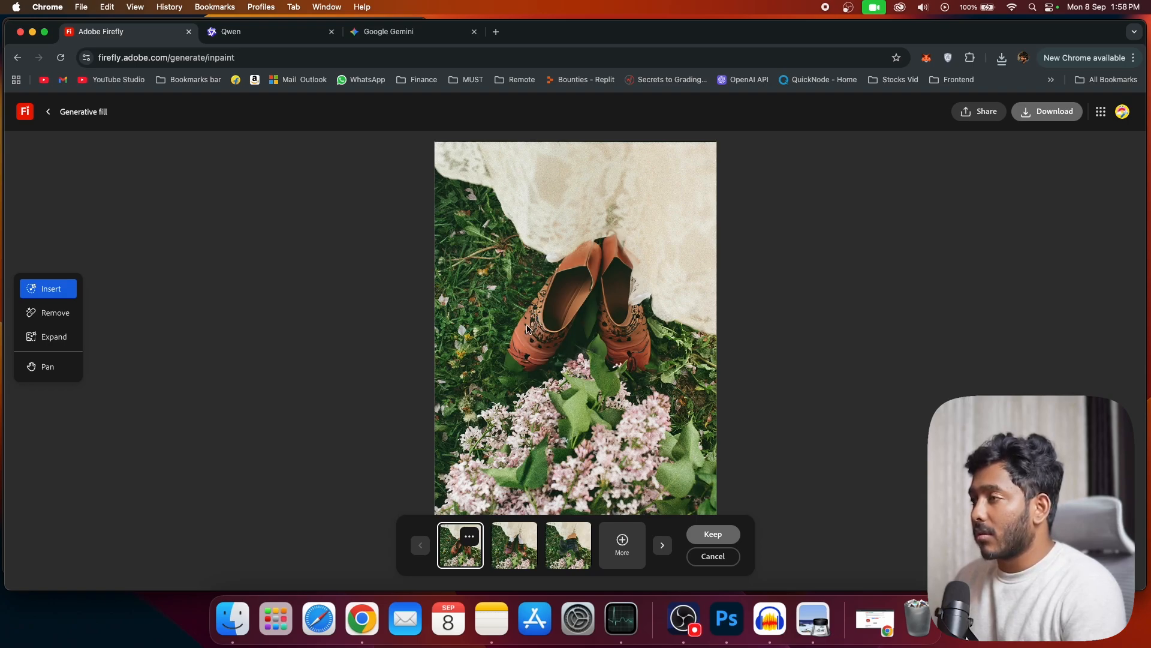
left_click(501, 557)
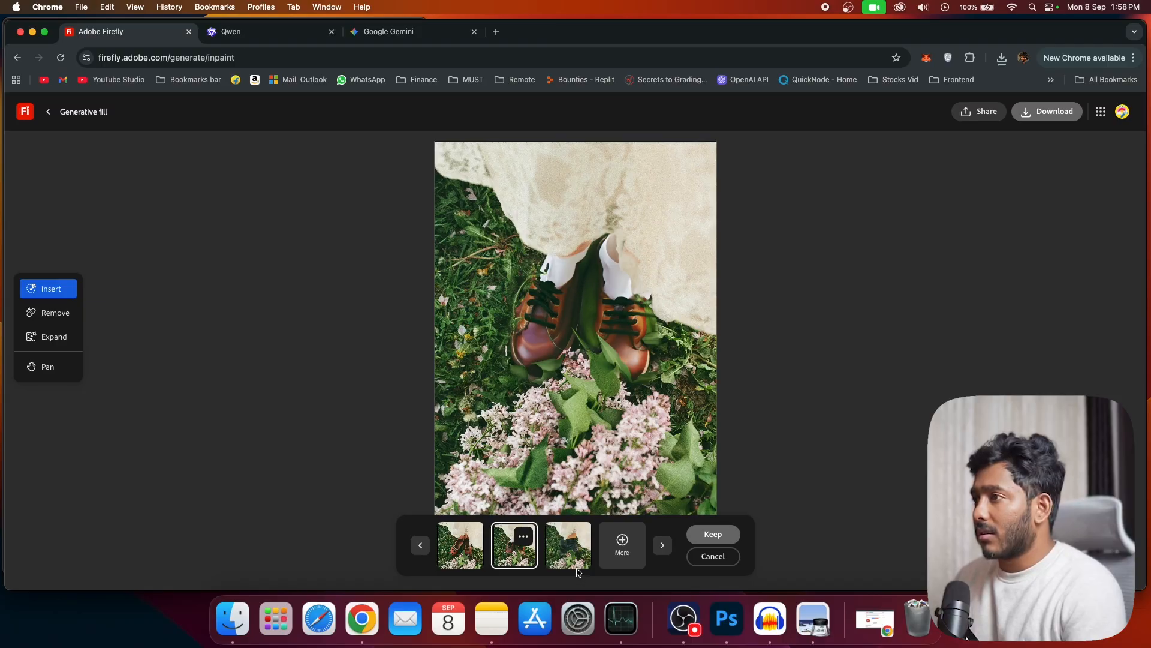
left_click(626, 562)
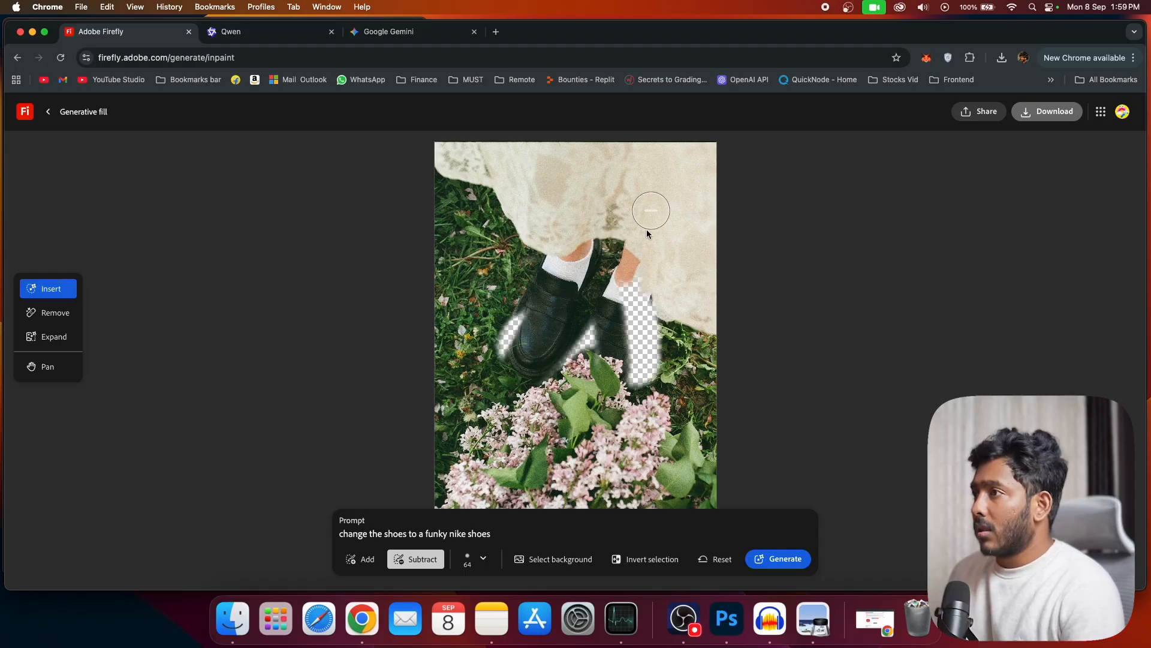
Step: Clear the Firefly mask, brush over only the two black shoes and generate from "change the shoes to a funky nike shoes"
mouse_move(646, 229)
left_mouse_down()
mouse_move(619, 376)
mouse_move(648, 296)
mouse_move(674, 385)
mouse_move(614, 350)
mouse_move(588, 364)
mouse_move(529, 300)
mouse_move(498, 375)
mouse_move(612, 396)
left_mouse_up()
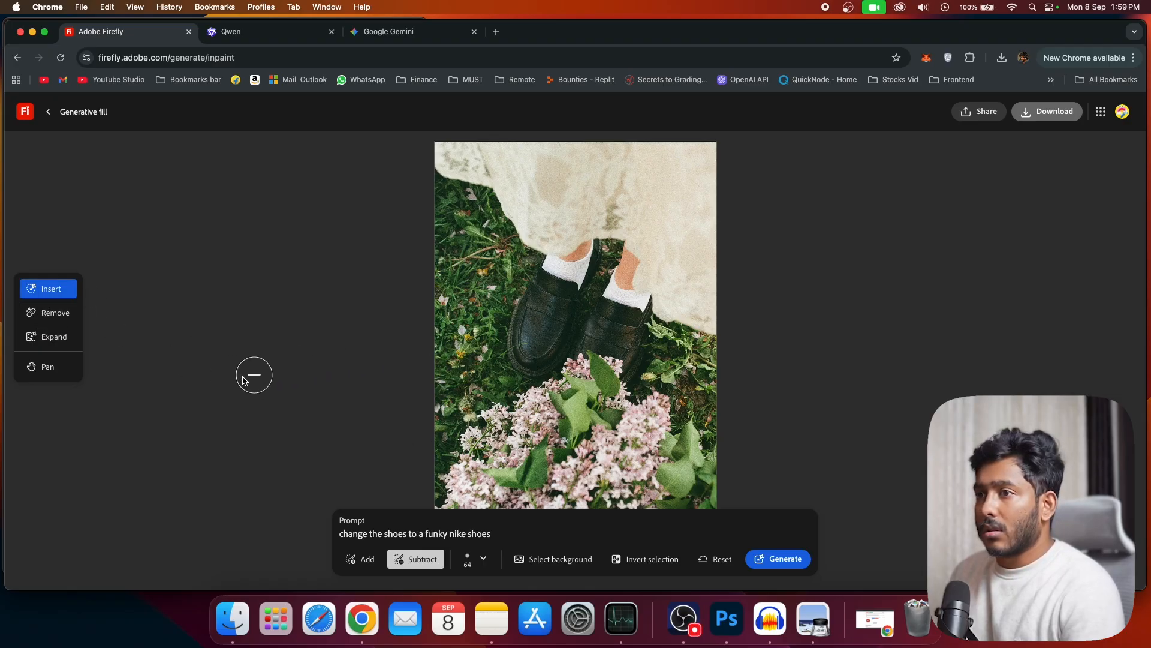
left_click(360, 558)
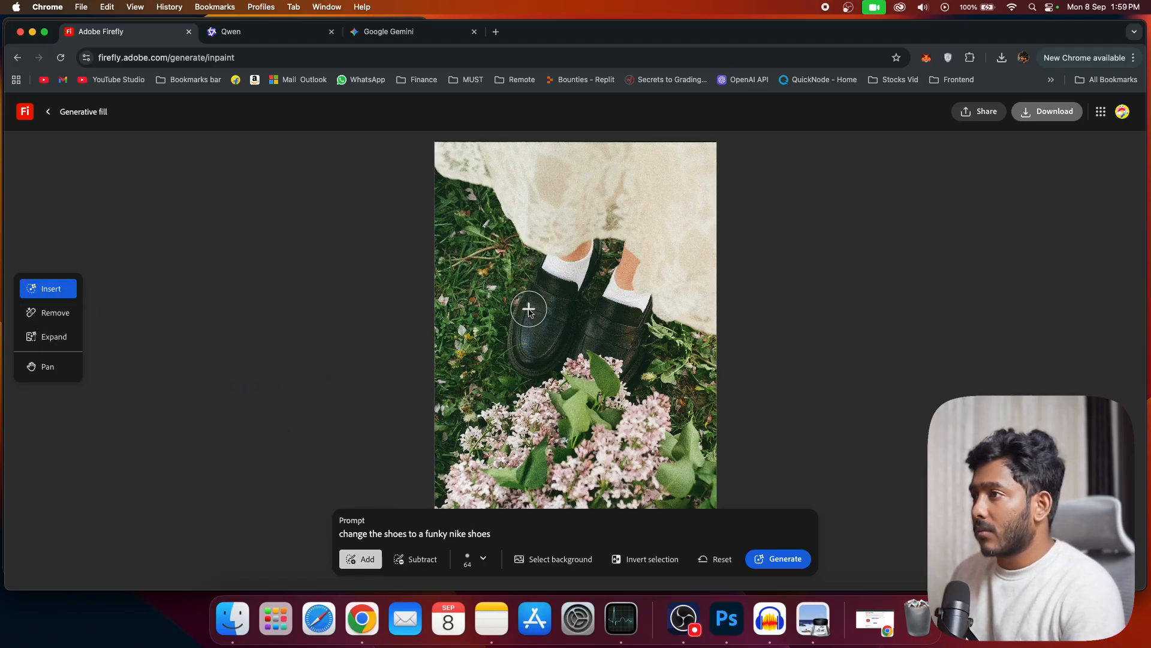
mouse_move(531, 294)
left_mouse_down()
mouse_move(628, 364)
mouse_move(645, 316)
left_mouse_up()
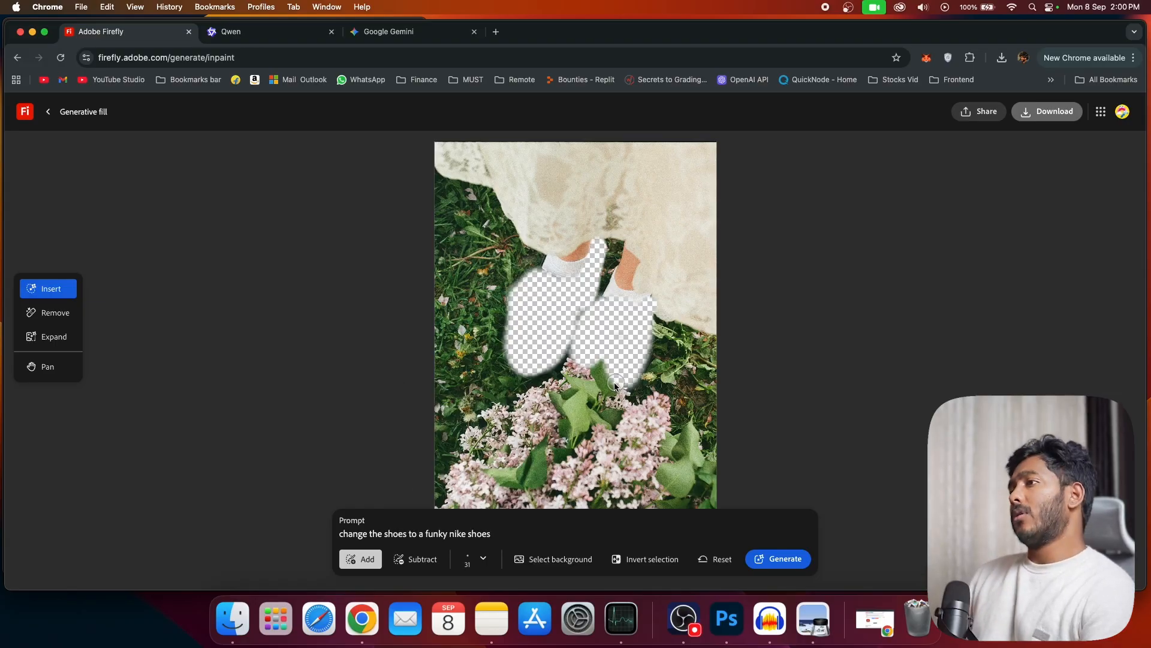
left_click_drag(573, 322, 565, 347)
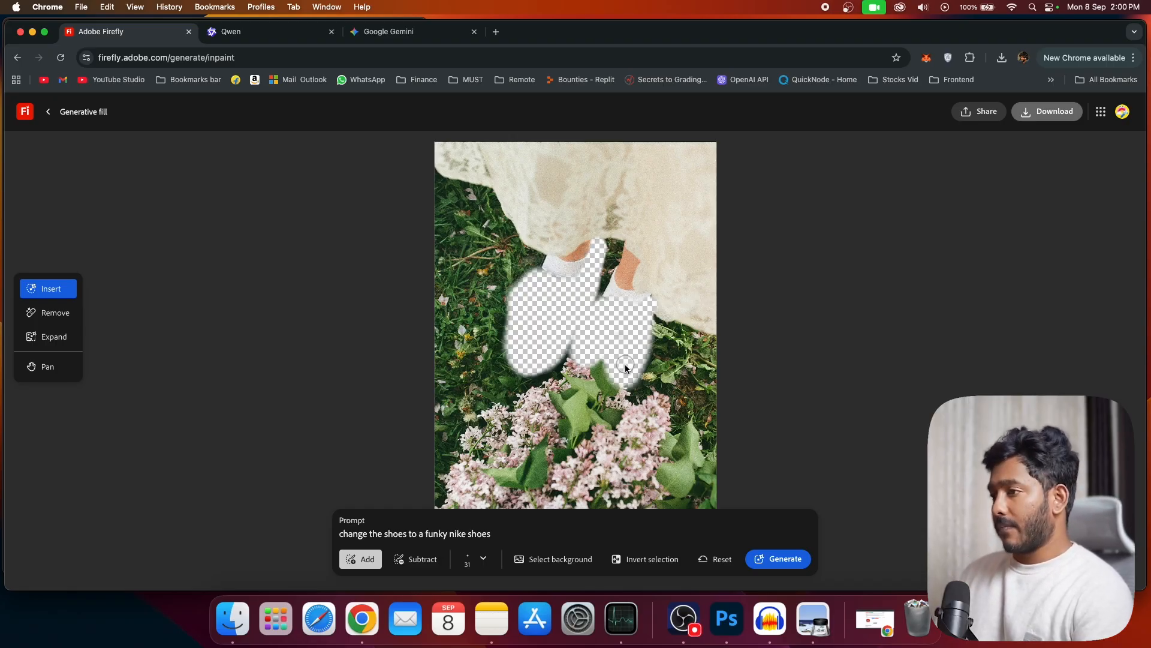
left_click(785, 559)
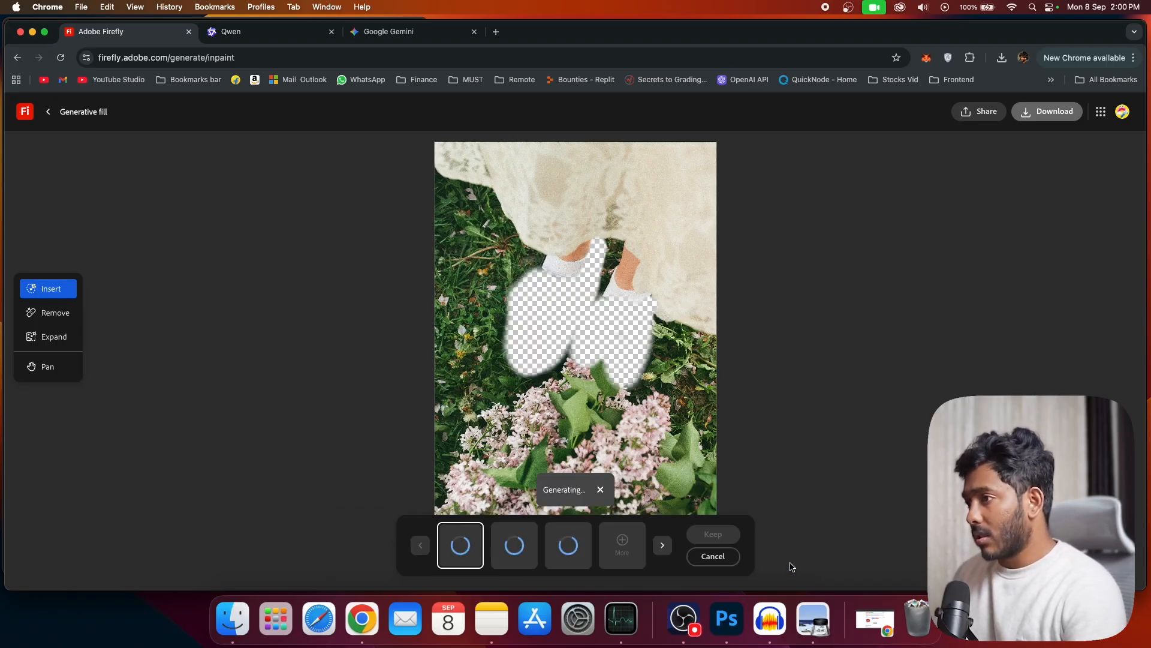
Step: Open Qwen's Nike shoe edit, compare it with Gemini's version and download the Qwen image
left_click(232, 37)
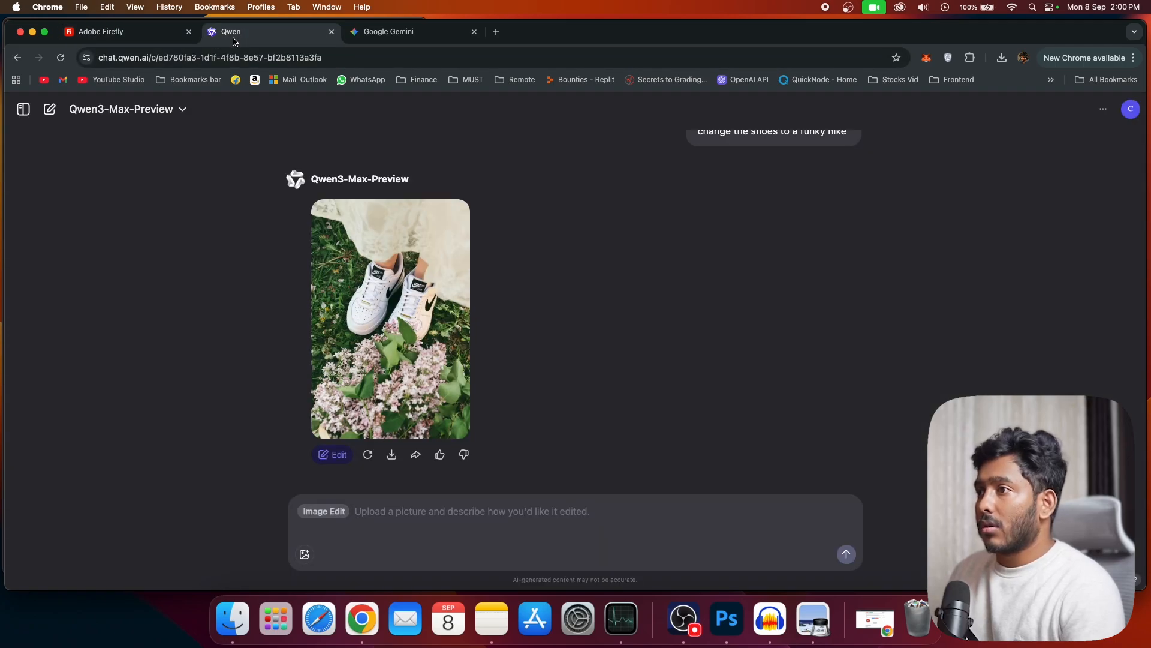
left_click(391, 317)
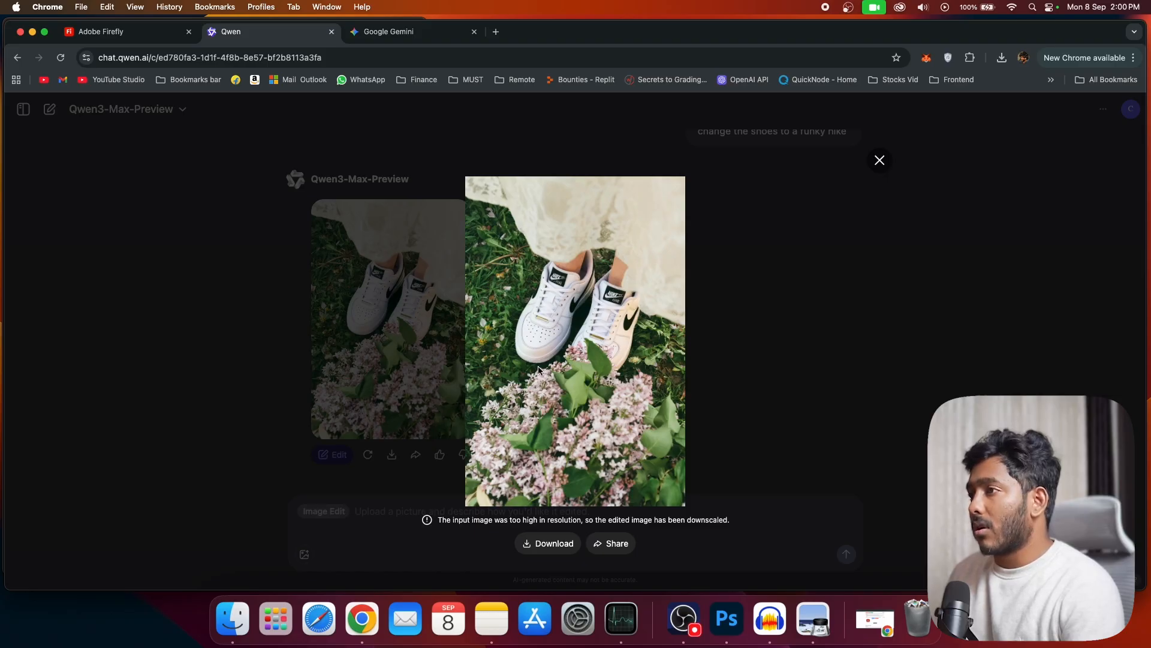
left_click(403, 31)
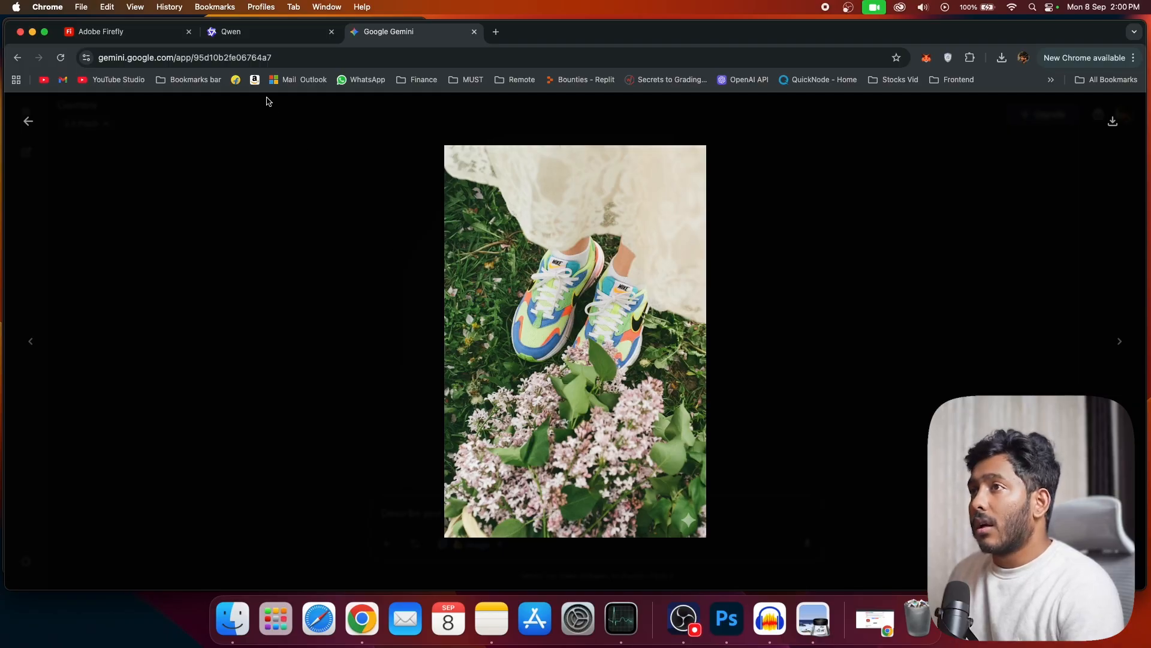
left_click(264, 33)
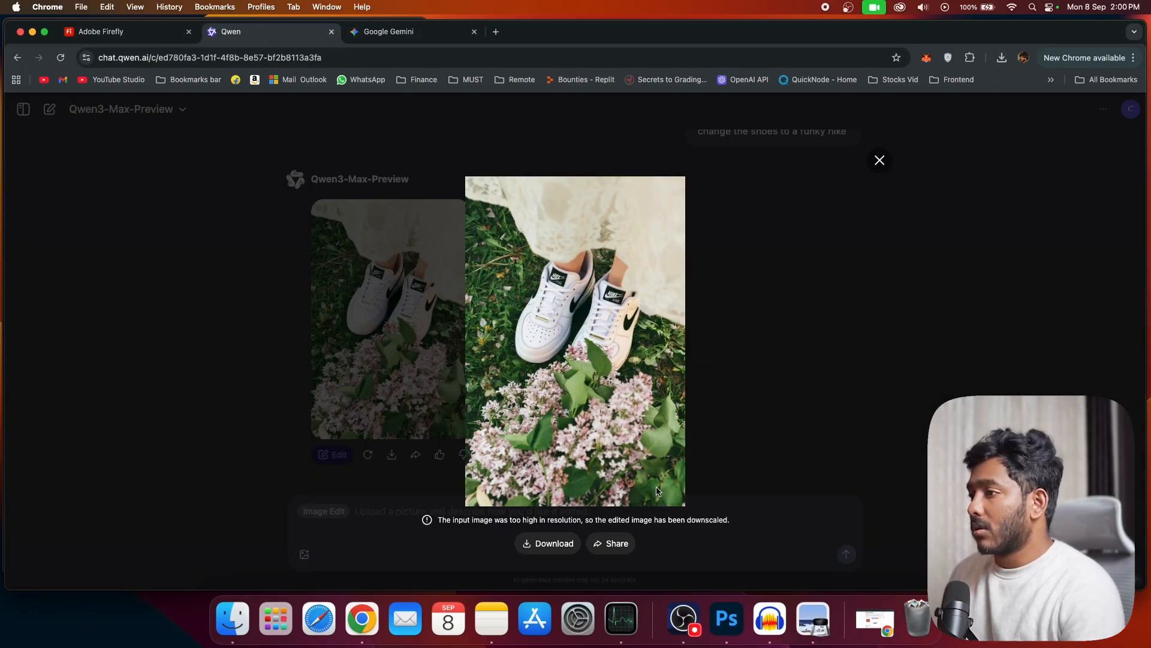
left_click(554, 543)
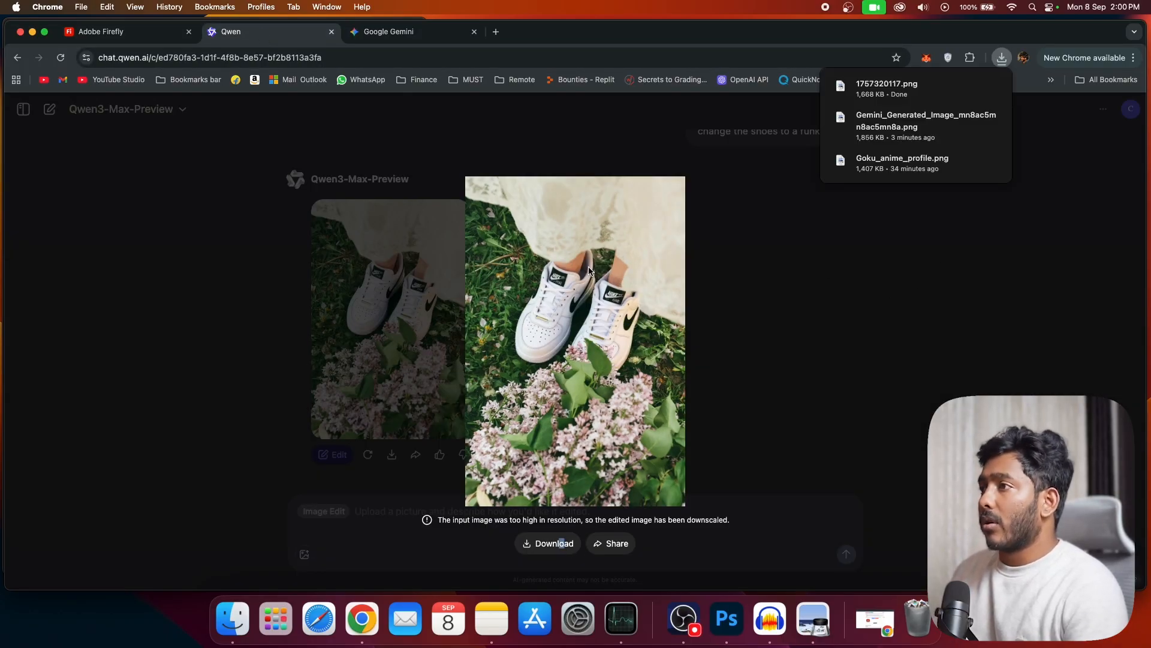
Step: Go back to Firefly, compare the three regenerated shoe variations and discard them
left_click(133, 34)
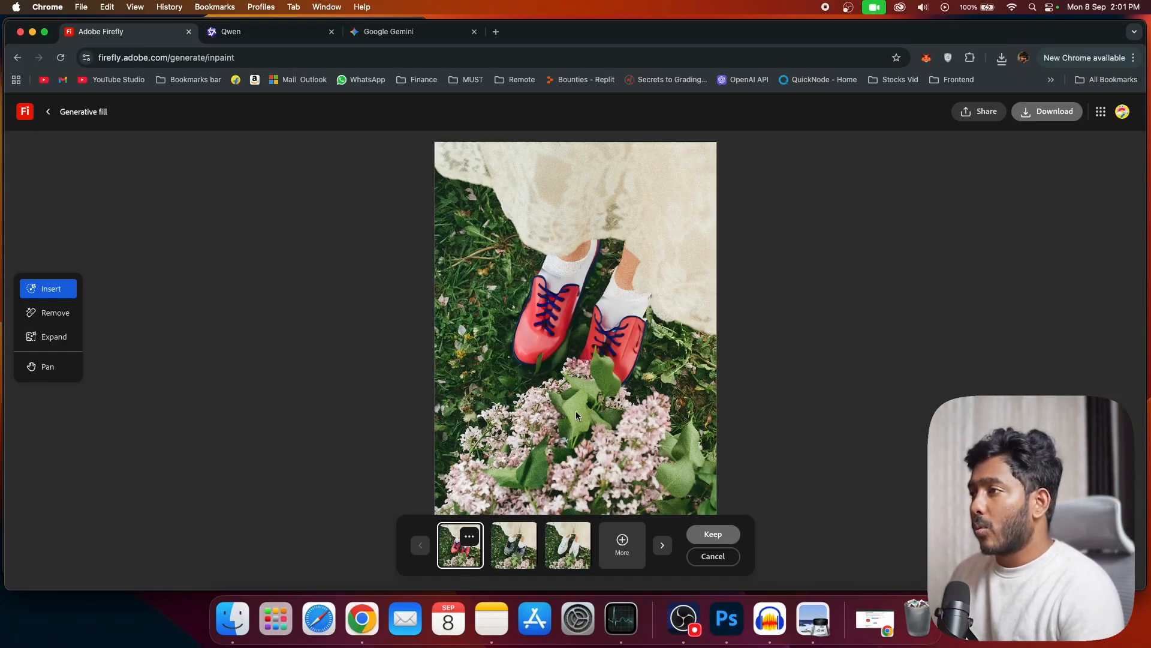
left_click(520, 561)
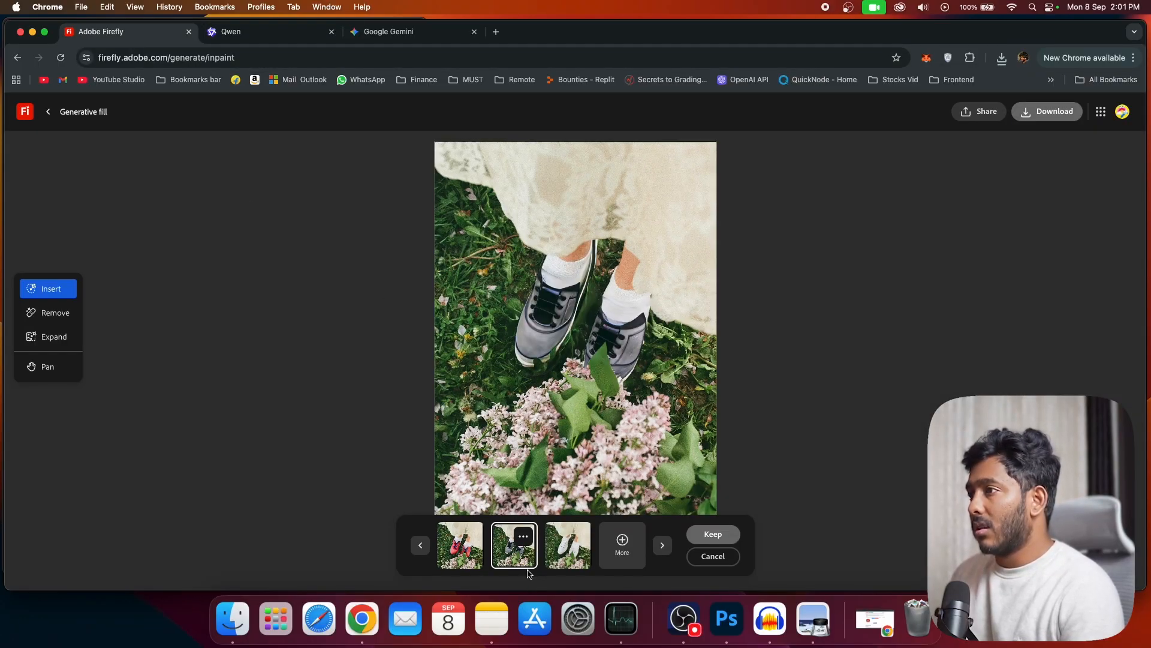
left_click(575, 565)
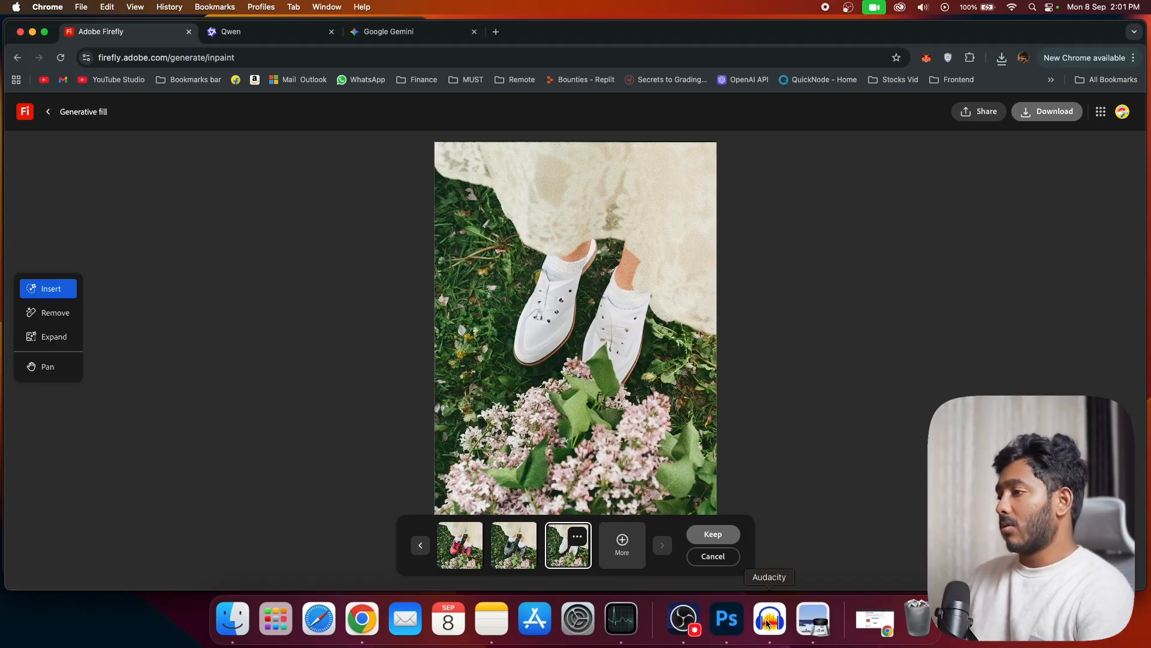
left_click(712, 556)
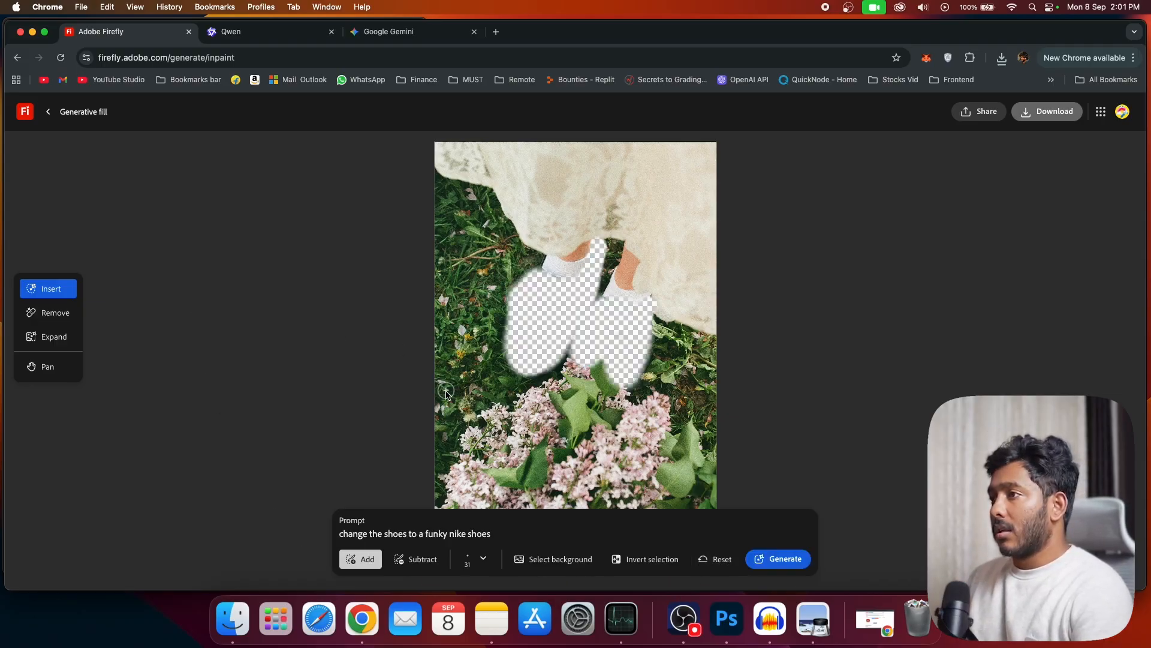
Step: Attach the photo of the seated woman in the cream dress from the Image Compare folder to Gemini's prompt, and open that photo in Preview
key("super+3")
left_click(231, 618)
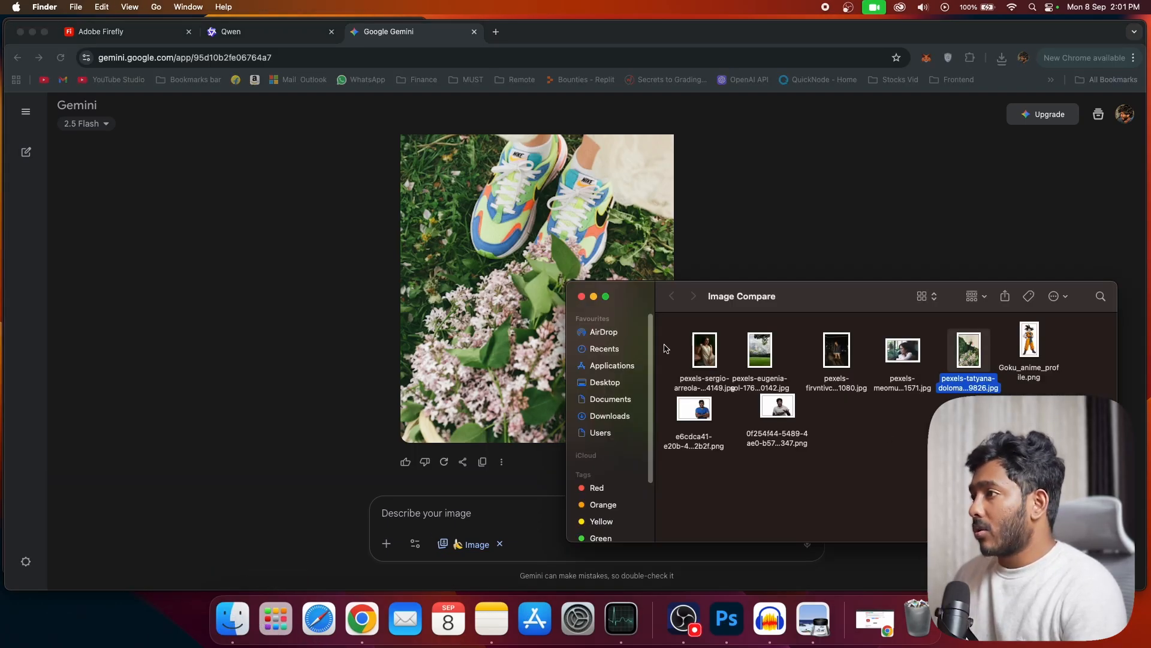
left_click_drag(711, 347, 465, 488)
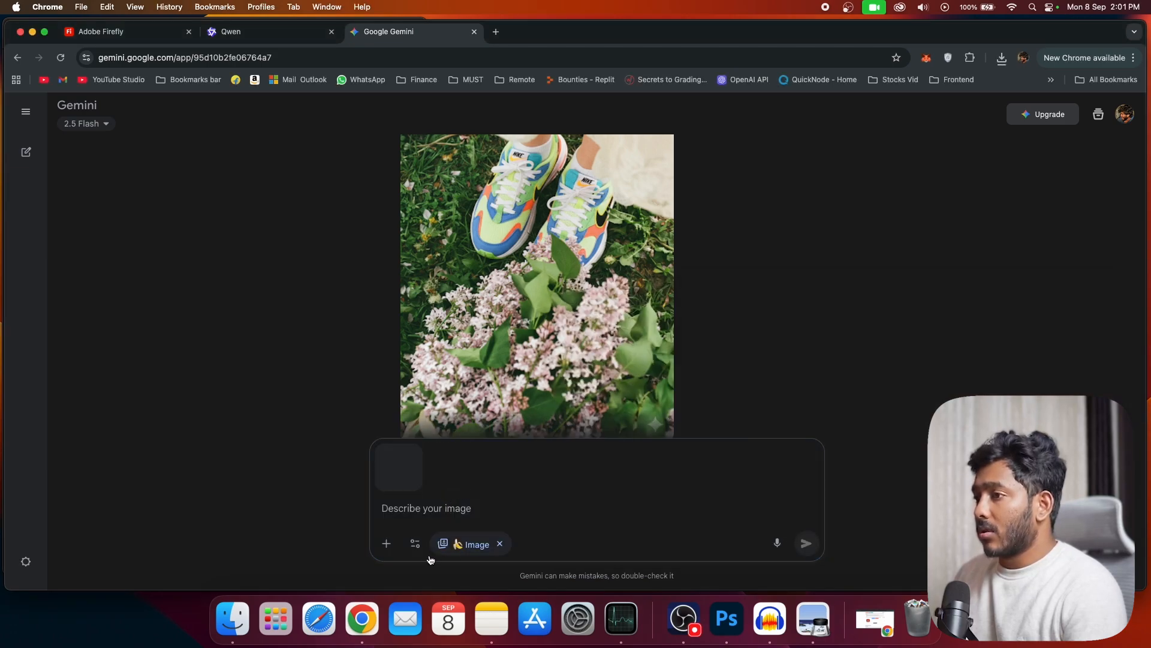
left_click(232, 618)
key("super+o")
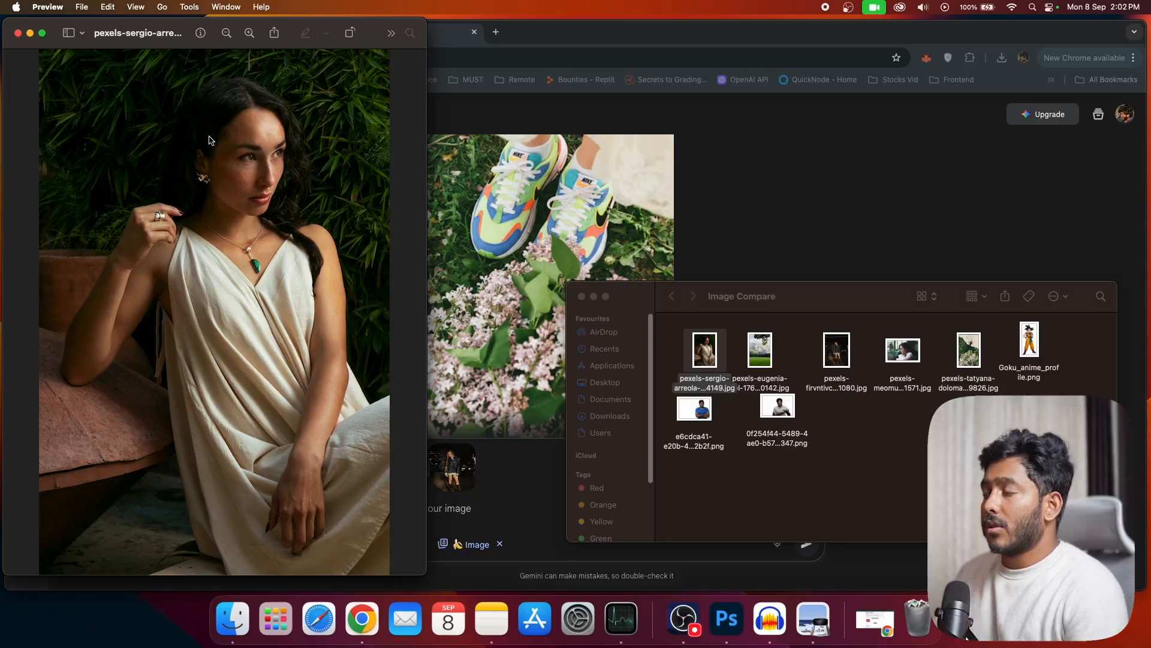
Step: Open the photo of the woman in the denim jacket in Preview, compare it with the cream-dress photo and close all the previews
left_click(840, 345)
key("super+o")
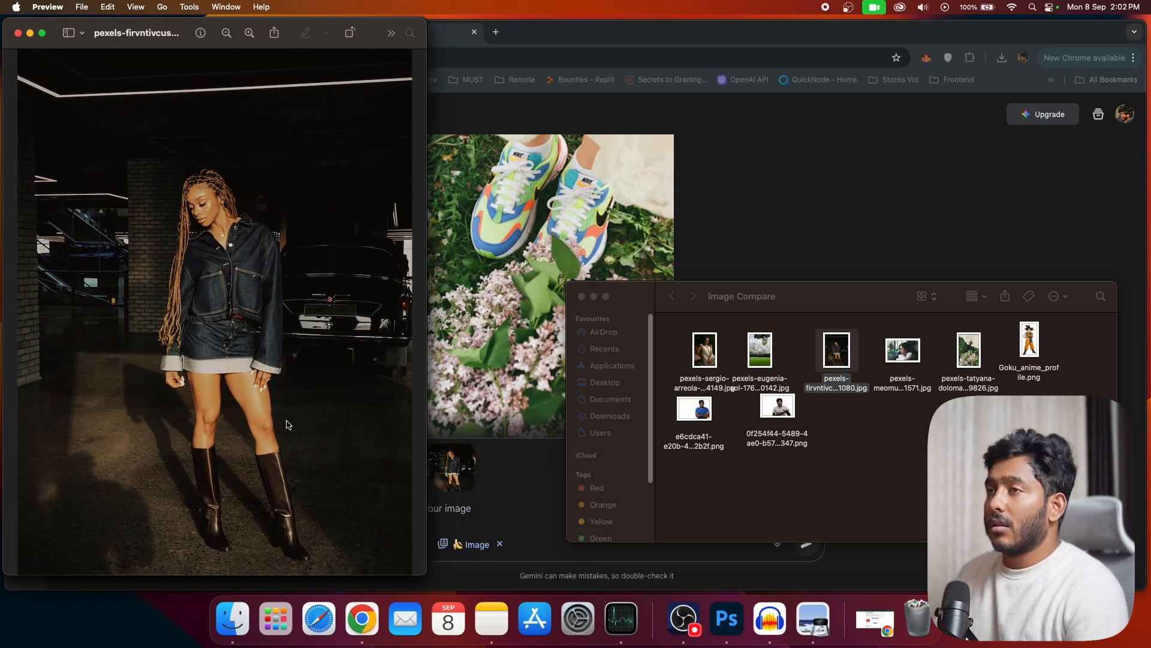
left_click_drag(94, 48, 579, 41)
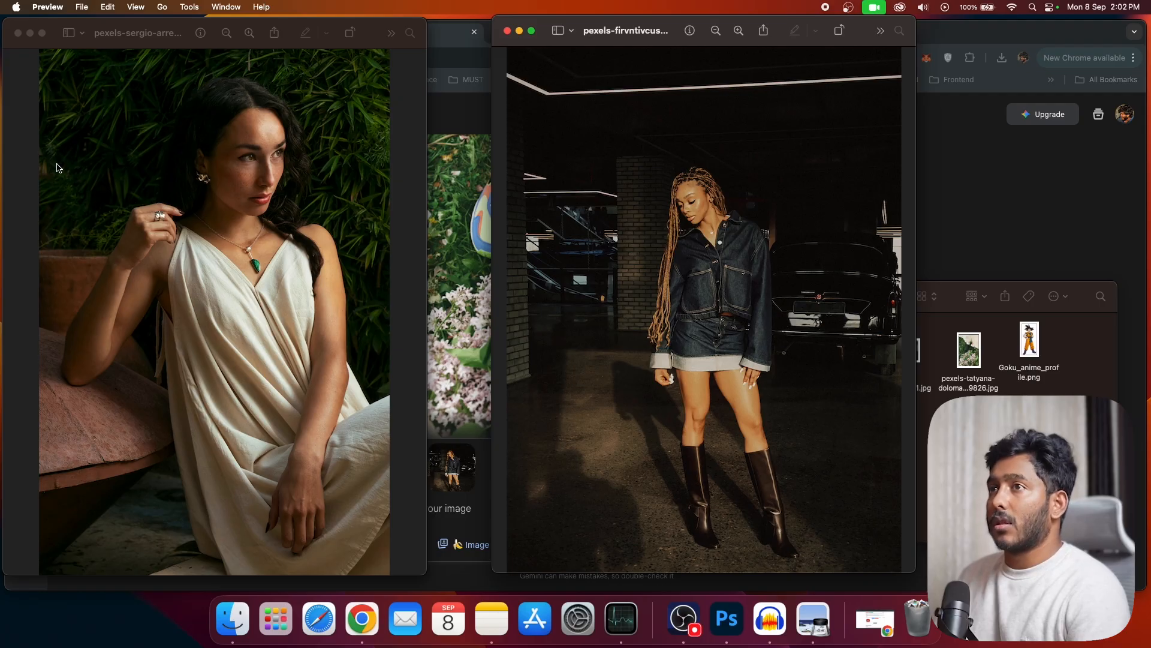
left_click(18, 34)
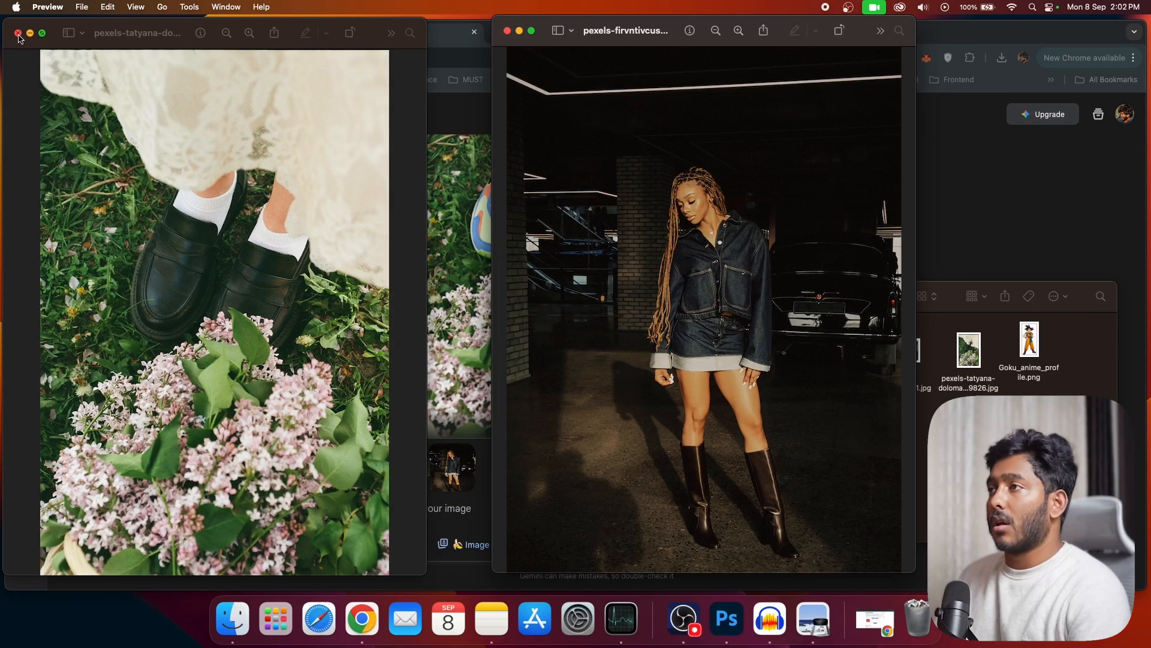
left_click(508, 30)
left_click(18, 33)
Step: Enter the Gemini prompt "make both the ladies standing together and having a candid talk" for the two attached photos
left_click(455, 508)
type("make both ladies standing together and having a candid talk")
left_click(429, 508)
type("the")
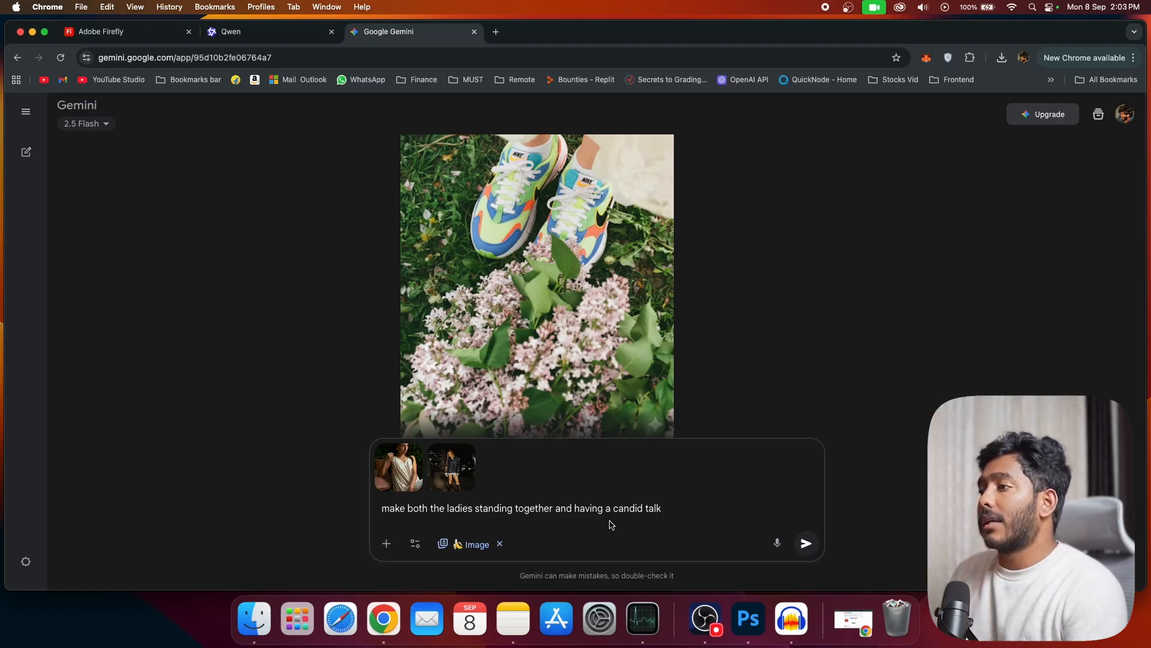
Step: Attach the denim-jacket and cream-dress photos to Qwen's image edit prompt and paste in the same text used for Gemini
key("ctrl+shift+Tab")
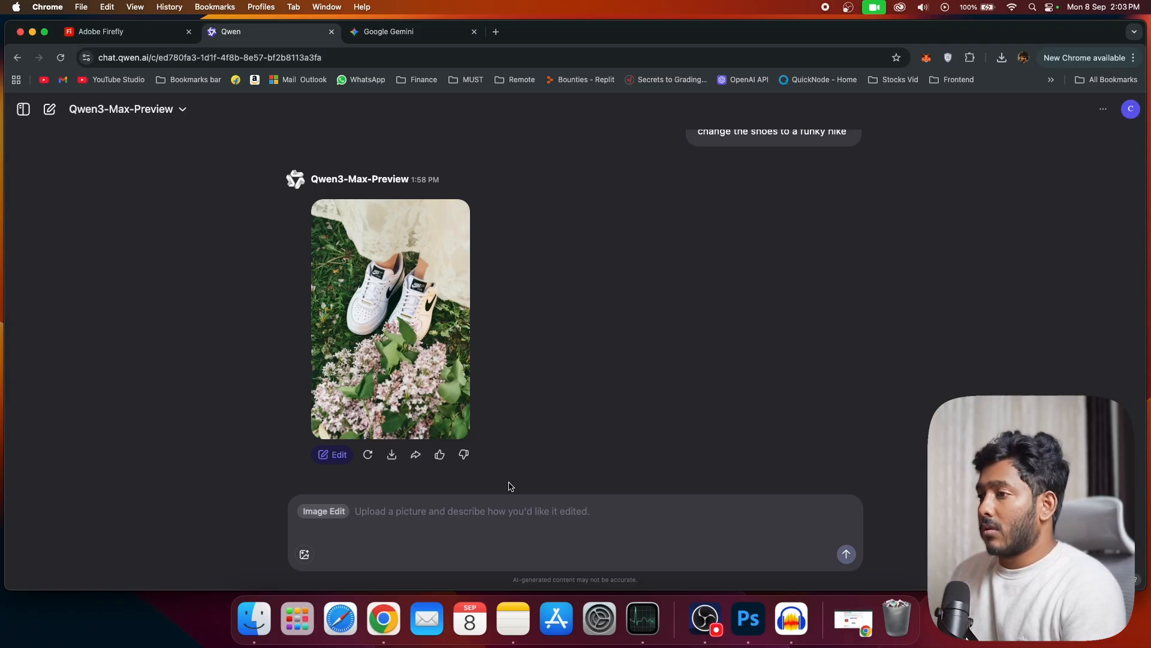
left_click(254, 619)
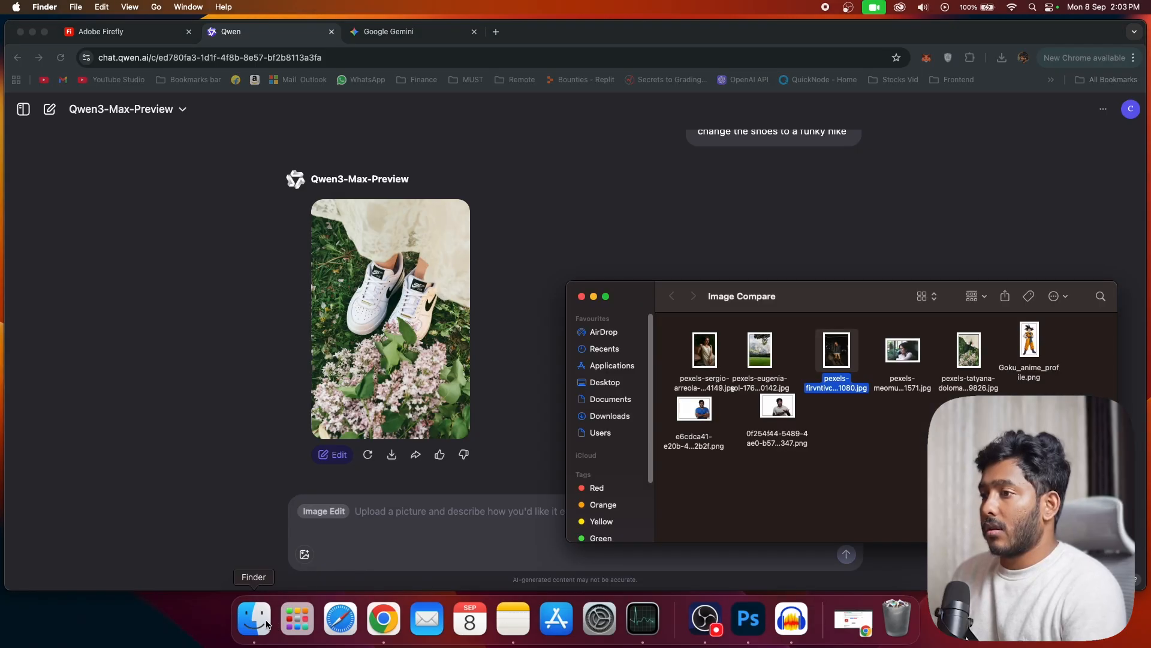
left_click_drag(844, 361, 447, 509)
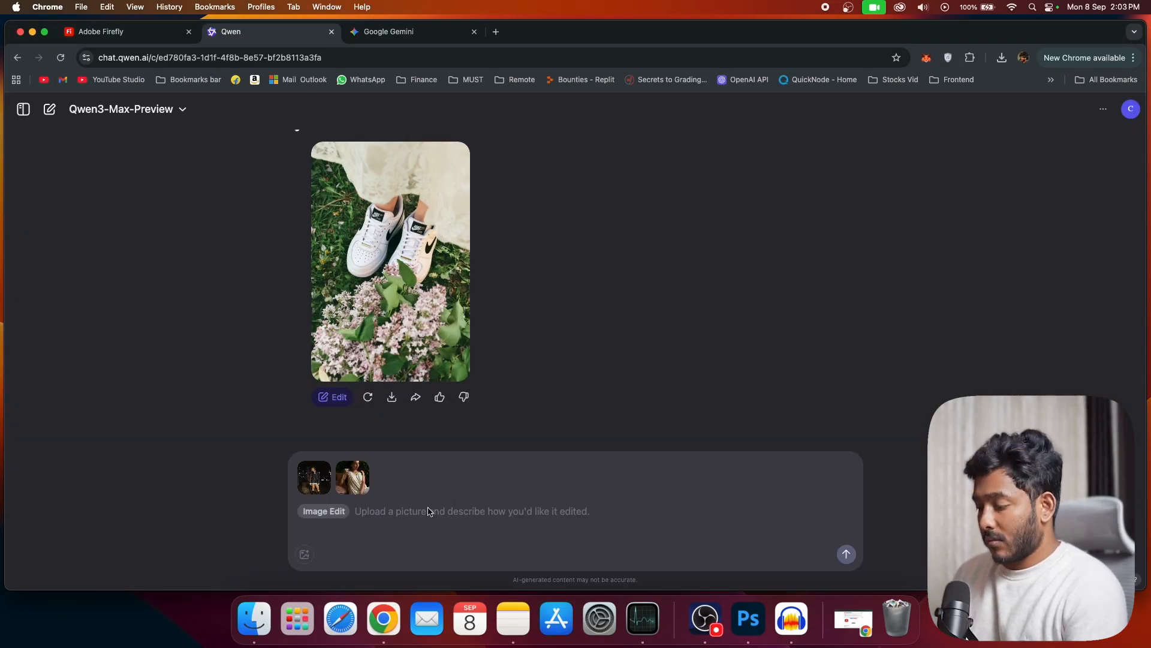
type("make both the ladies standing together and having a candid talk")
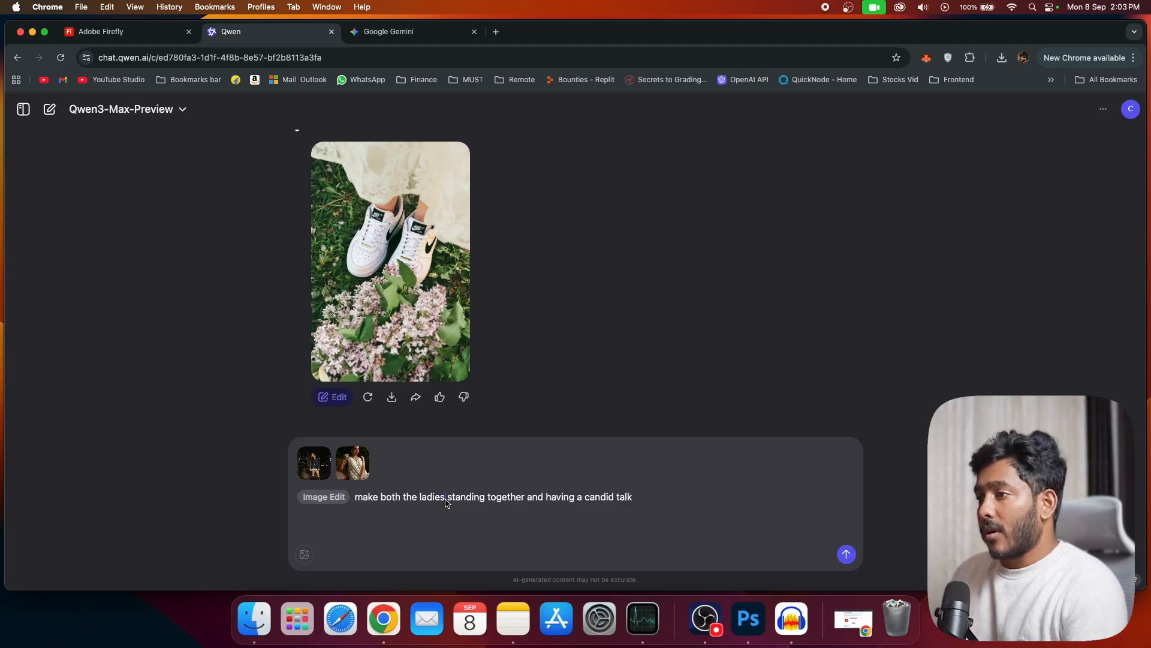
Step: Add "from the image" after "ladies" and "in a singlew image" after "together" in the Qwen prompt, and submit it
type("from the image")
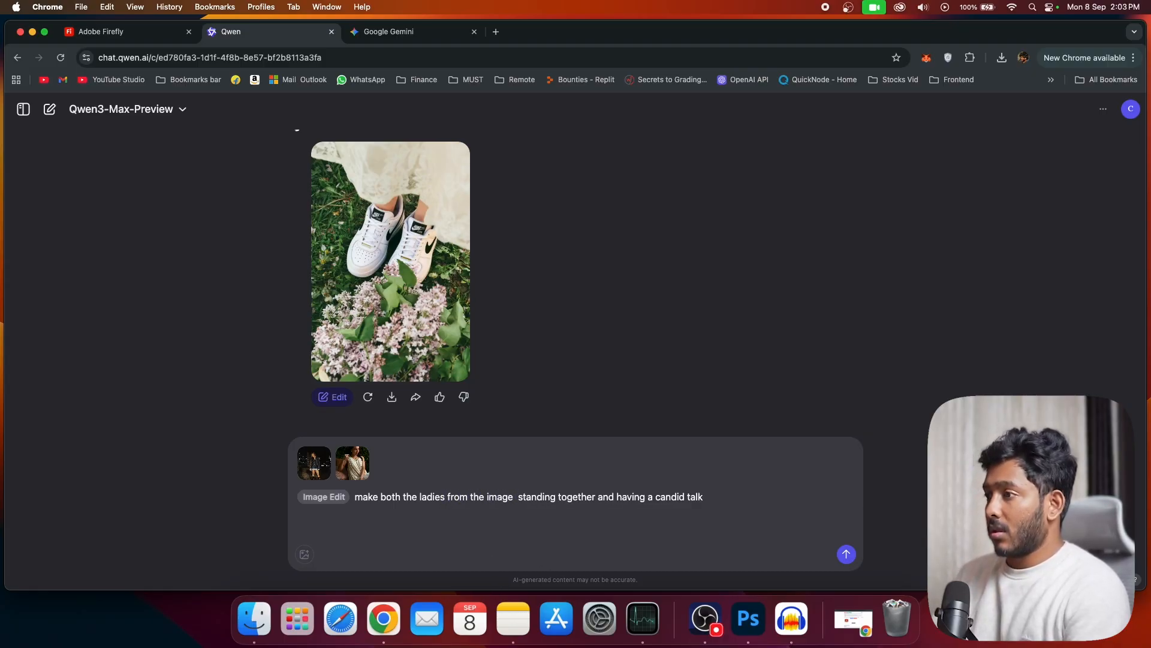
key("Delete")
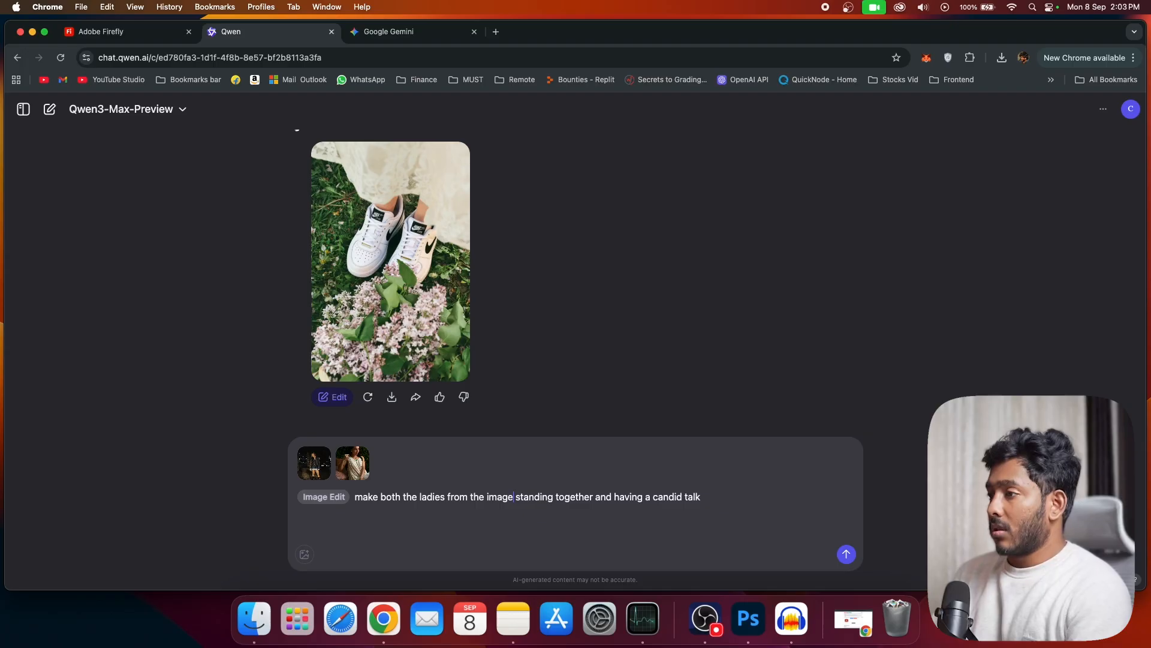
left_click(598, 502)
type("in a singlew image")
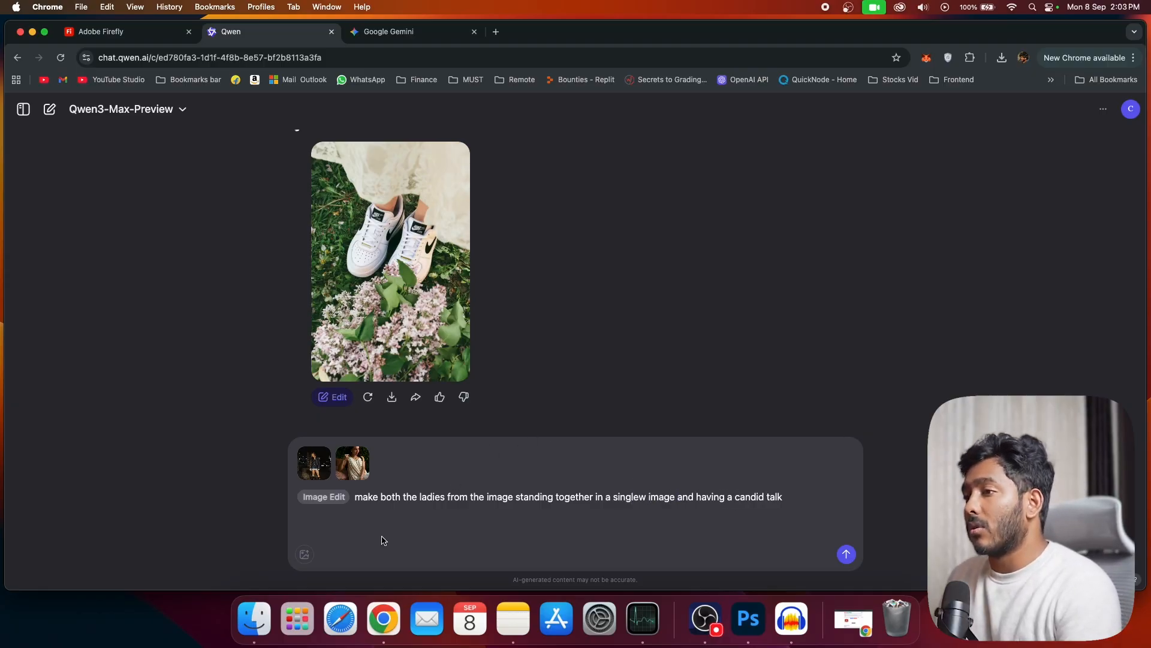
key("Return")
Step: Go back to Gemini and examine the generated image of the two women talking at full size
left_click(435, 37)
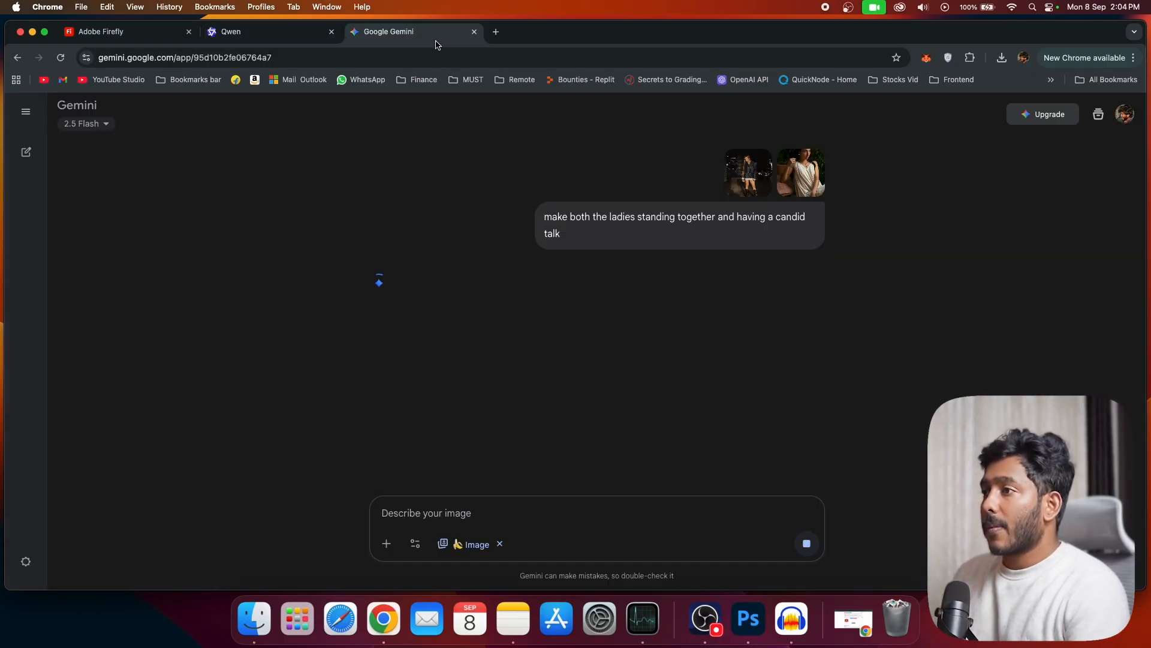
scroll(487, 173, "down", 4)
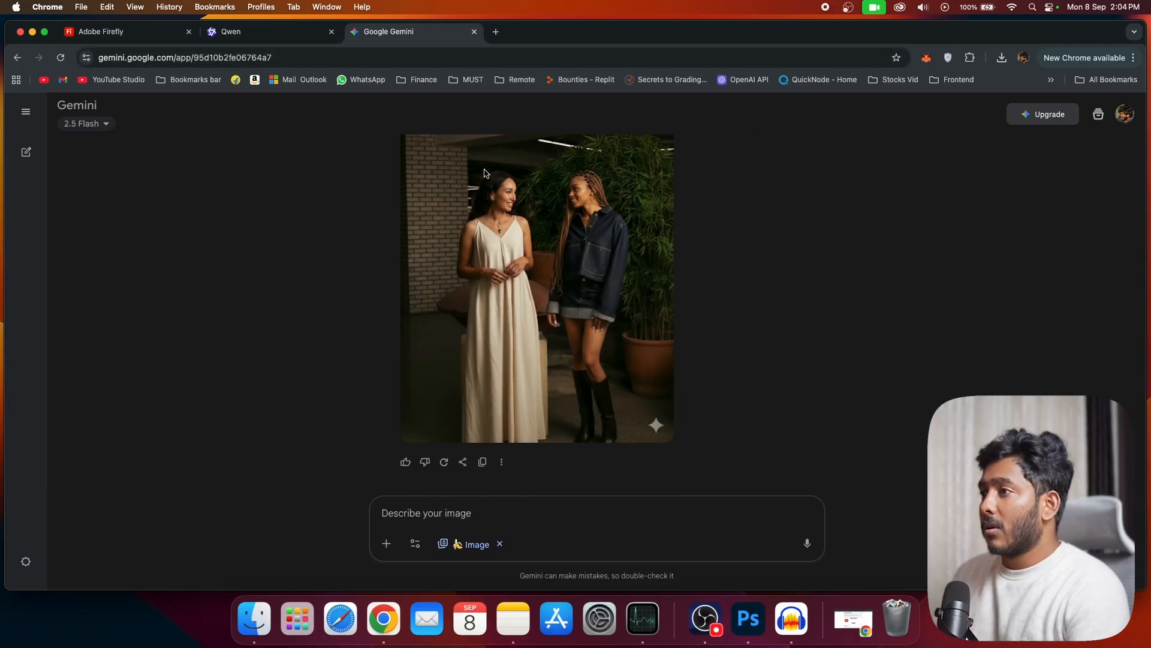
left_click(567, 292)
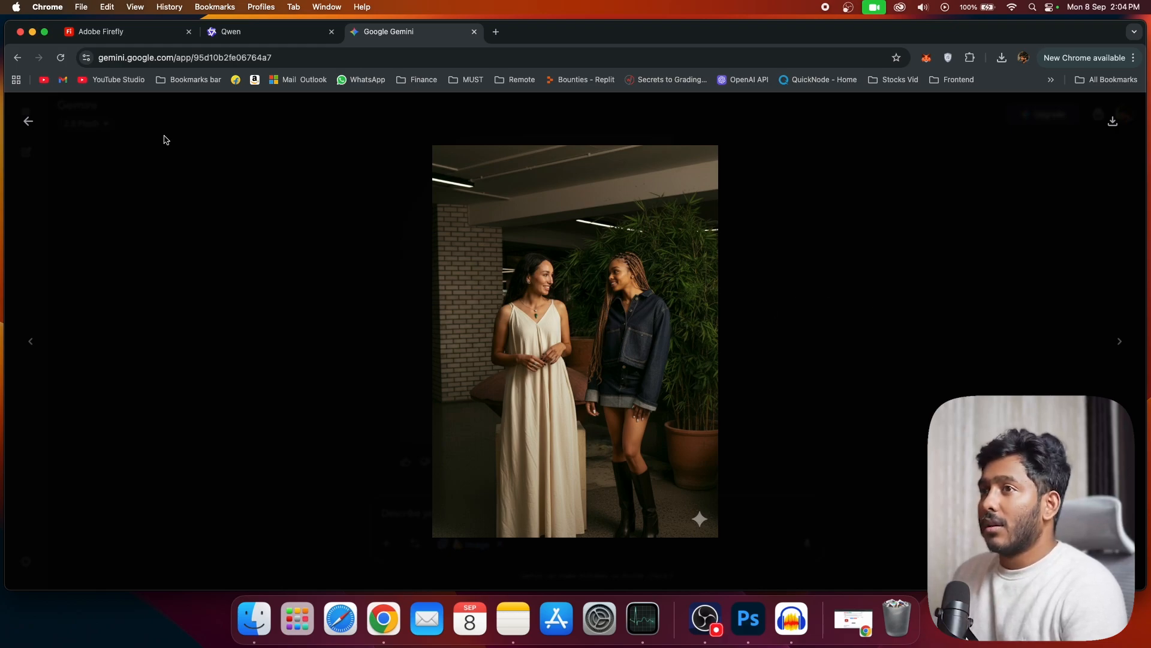
left_click(28, 121)
left_click(627, 345)
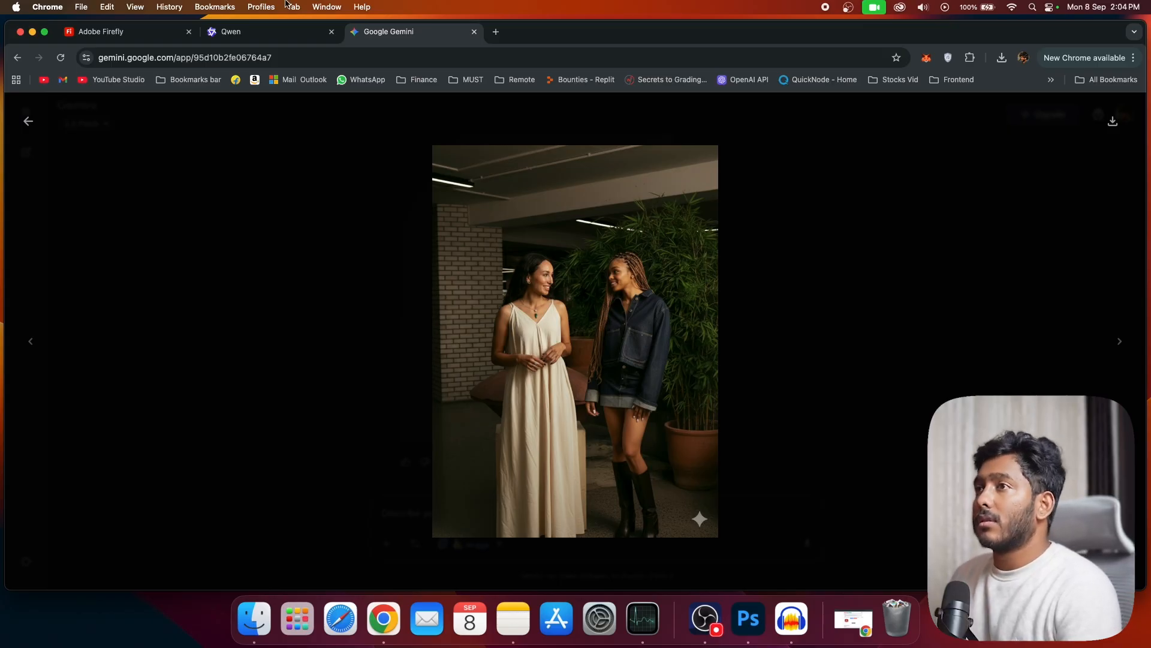
Step: Enlarge Qwen's generated image of the two women, examine it against the source photos and close it
left_click(226, 32)
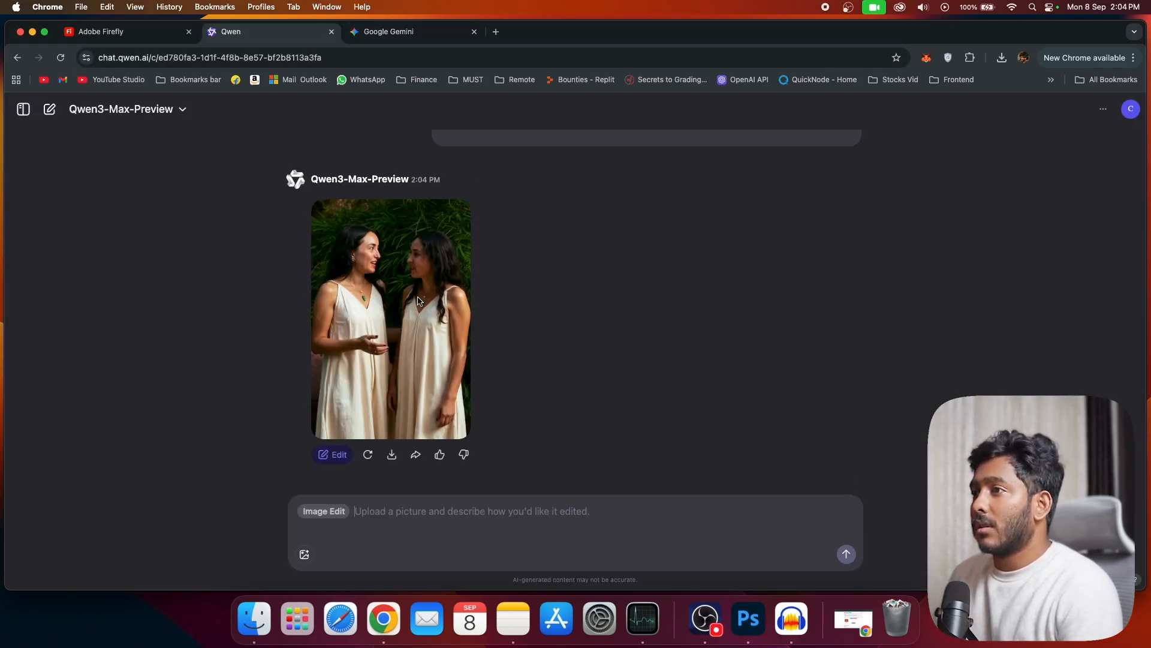
left_click(436, 315)
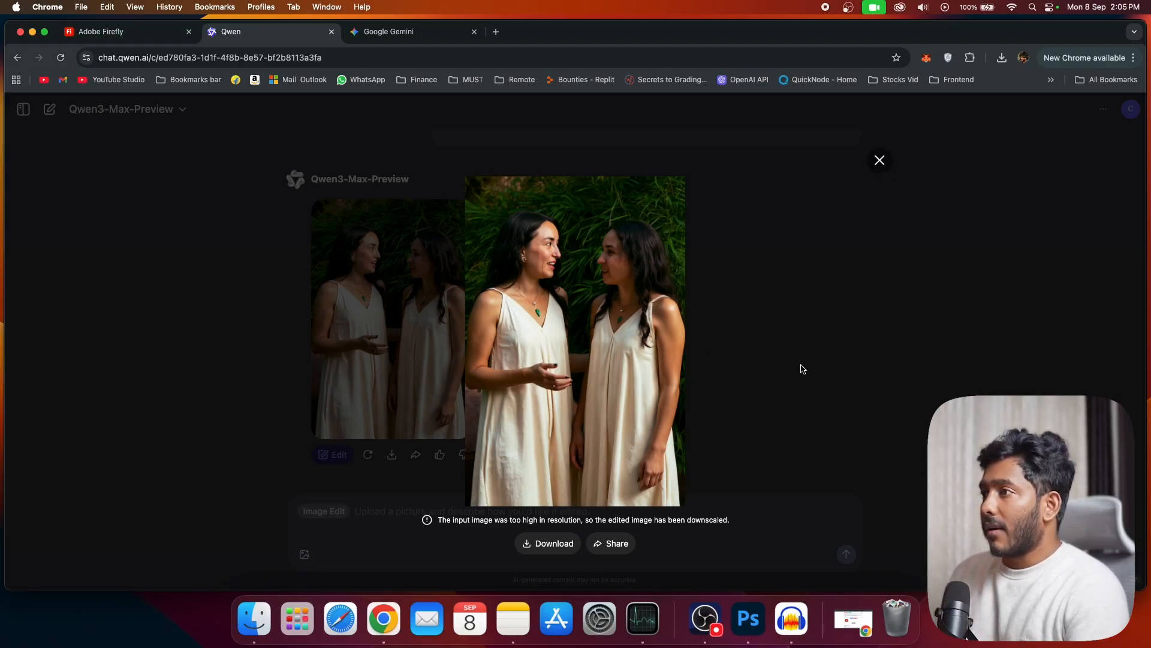
left_click(880, 168)
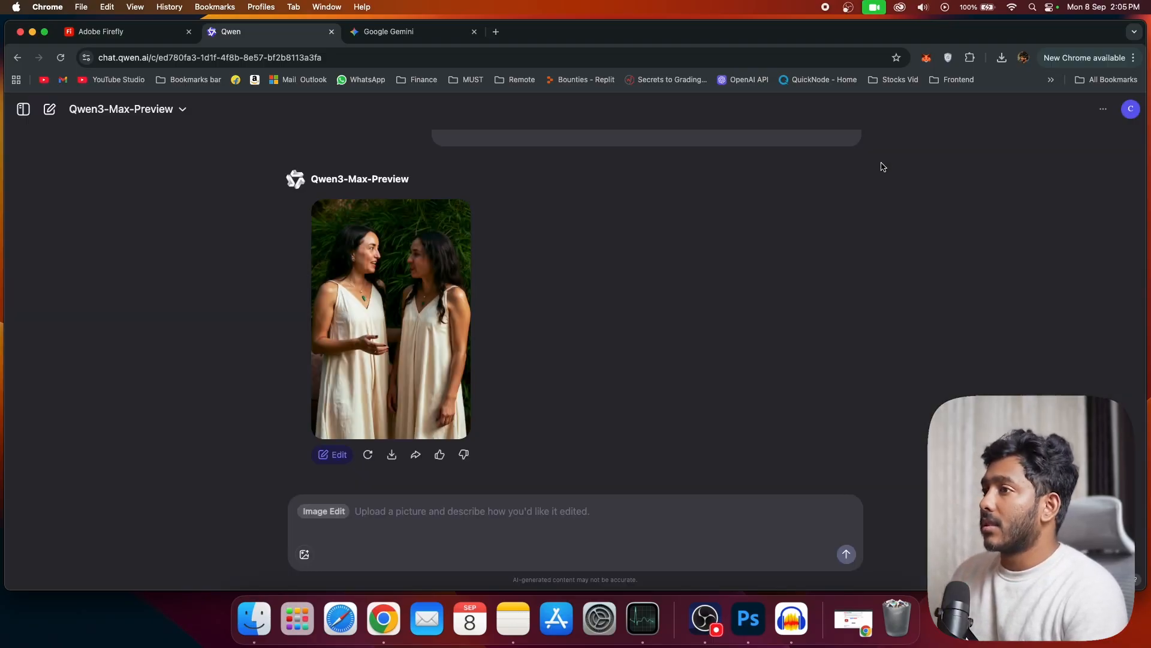
Step: Leave the shoe edit in Firefly's Generative fill, look through the sample images and open Firefly Boards (beta)
left_click(132, 38)
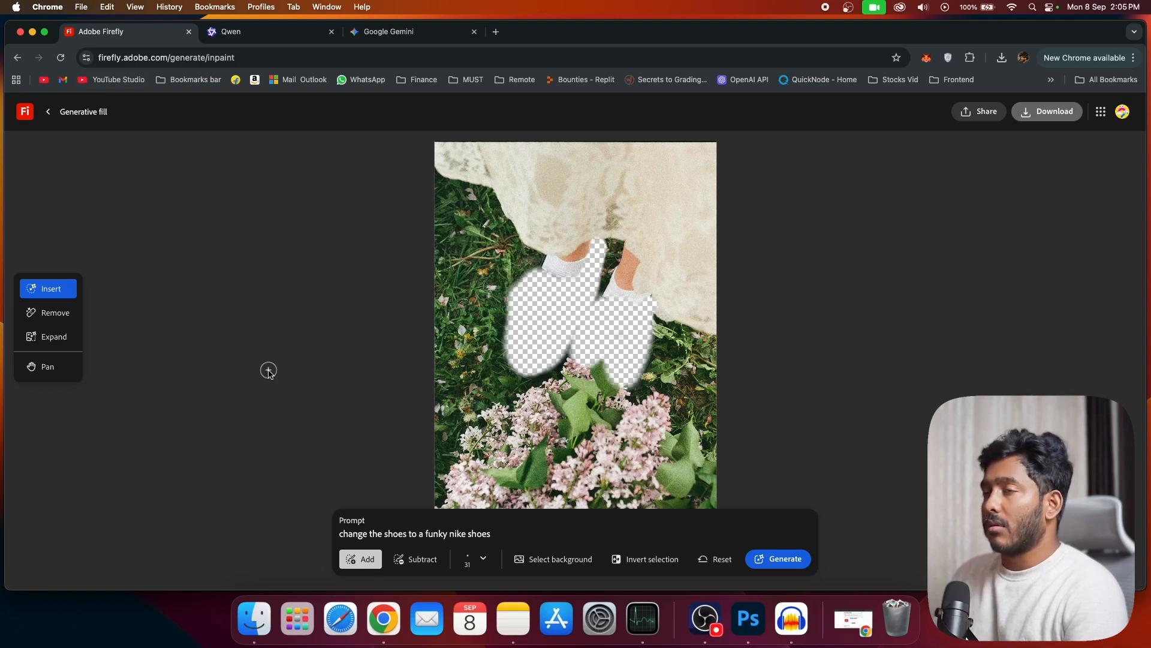
left_click(48, 113)
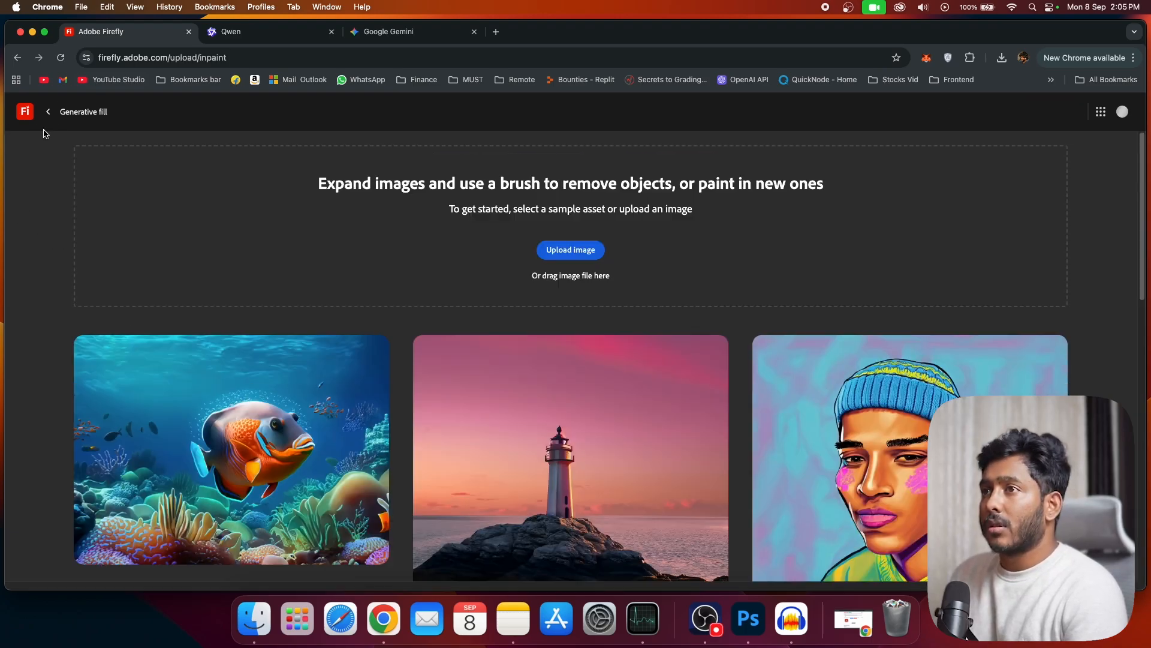
scroll(144, 190, "down", 5)
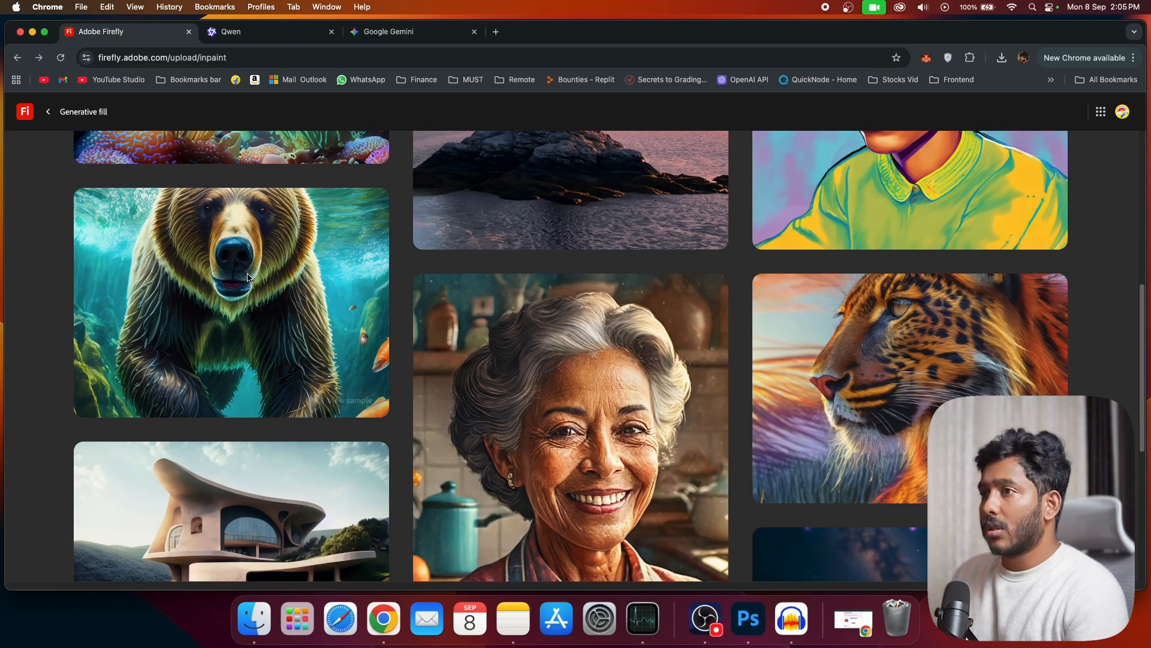
scroll(143, 190, "up", 5)
left_click(48, 111)
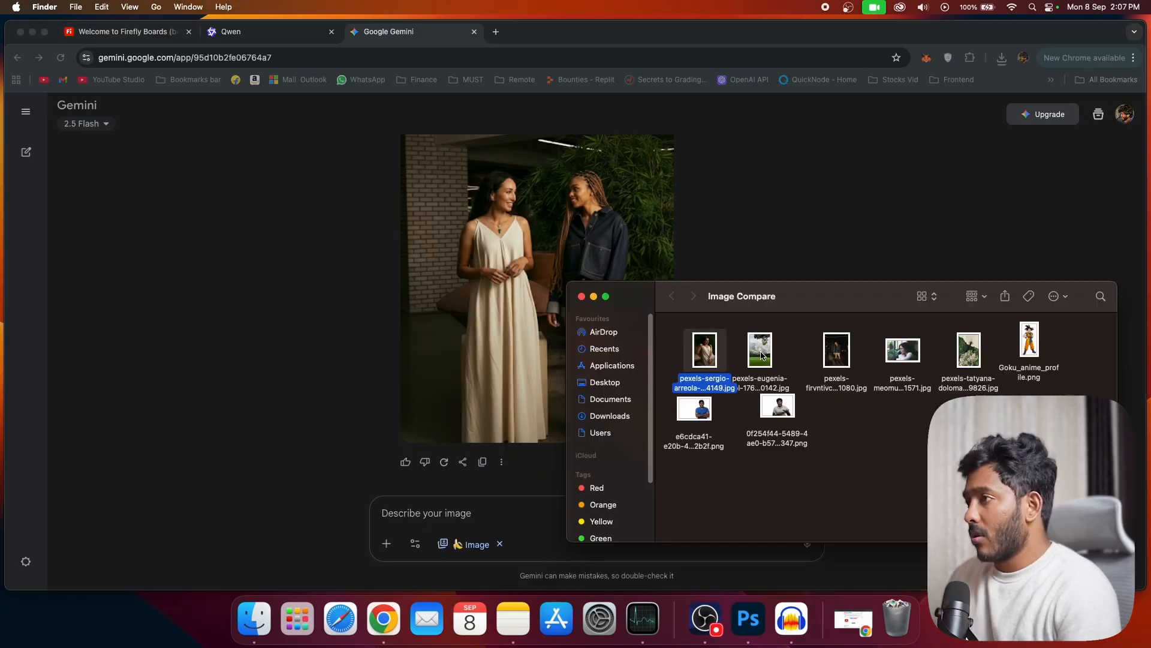
Step: Preview the mountain meadow photo from the Image Compare folder and attach it to both the Gemini and Qwen prompts
double_click(762, 355)
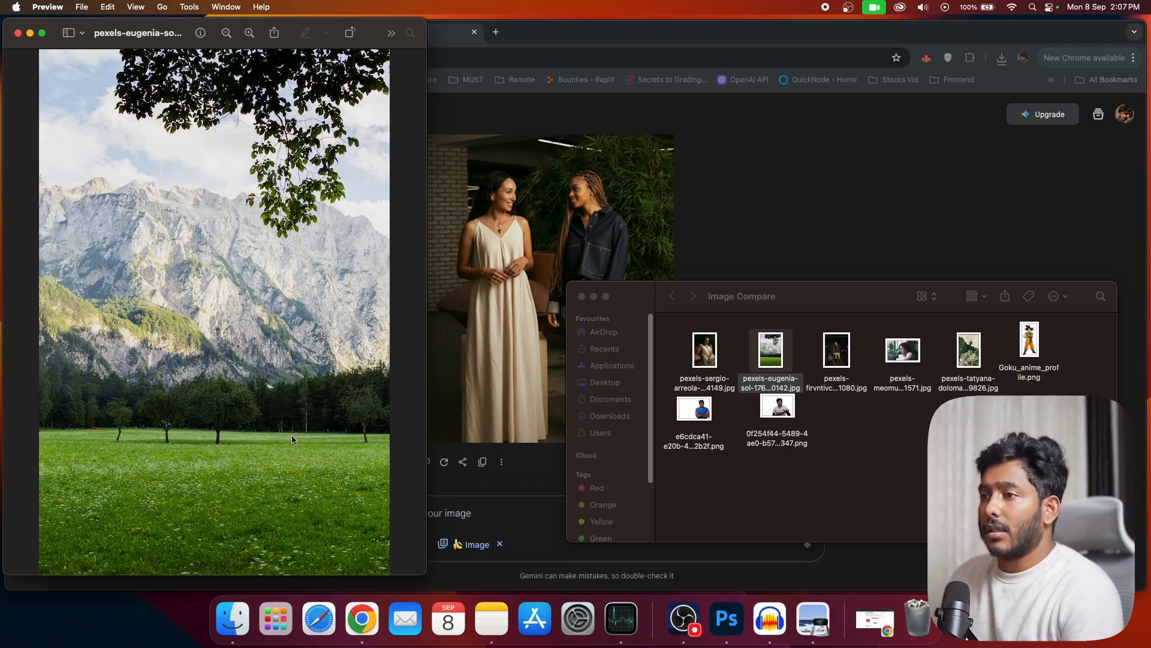
left_click_drag(774, 342, 498, 483)
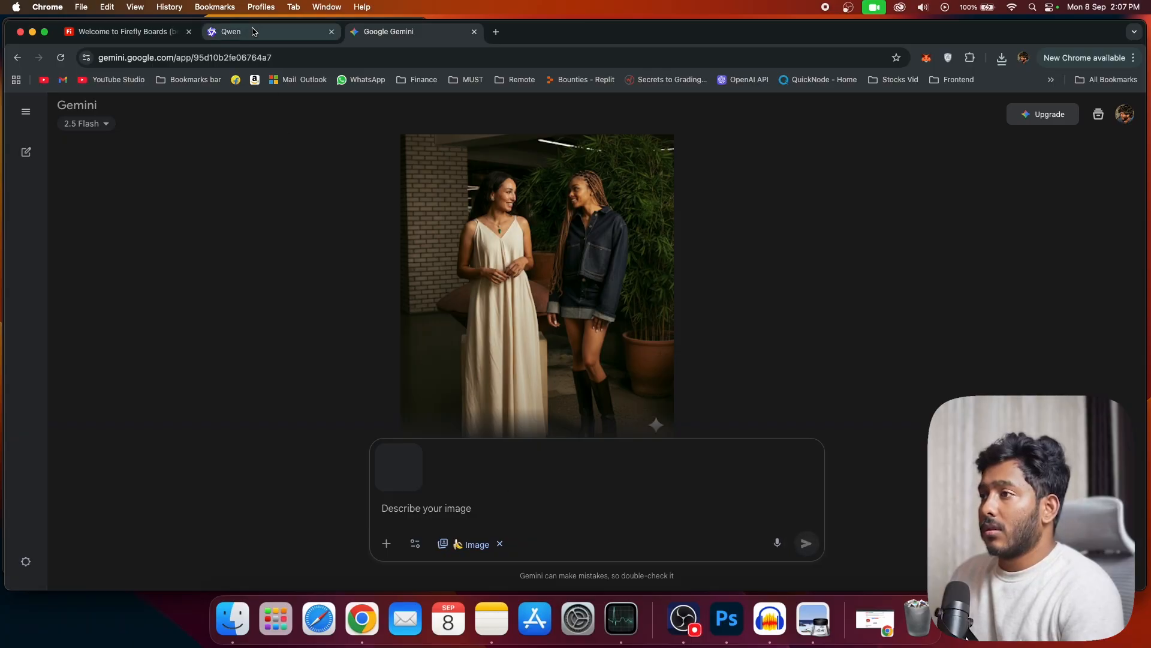
left_click(252, 31)
left_click(880, 160)
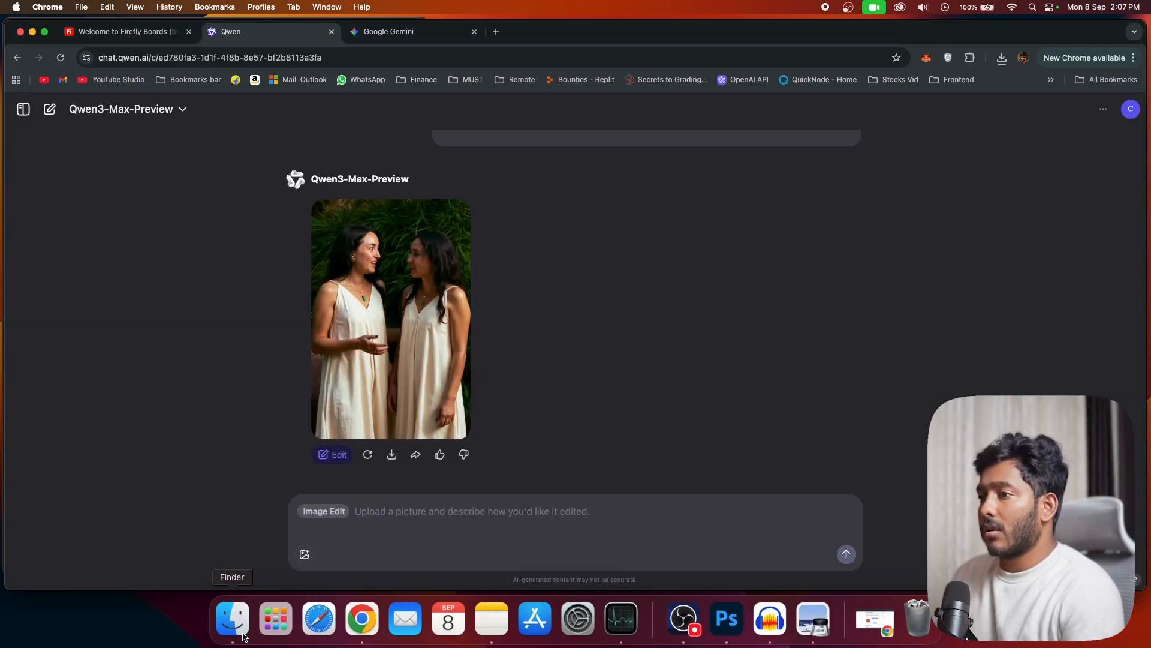
left_click(233, 618)
left_click_drag(772, 354, 445, 532)
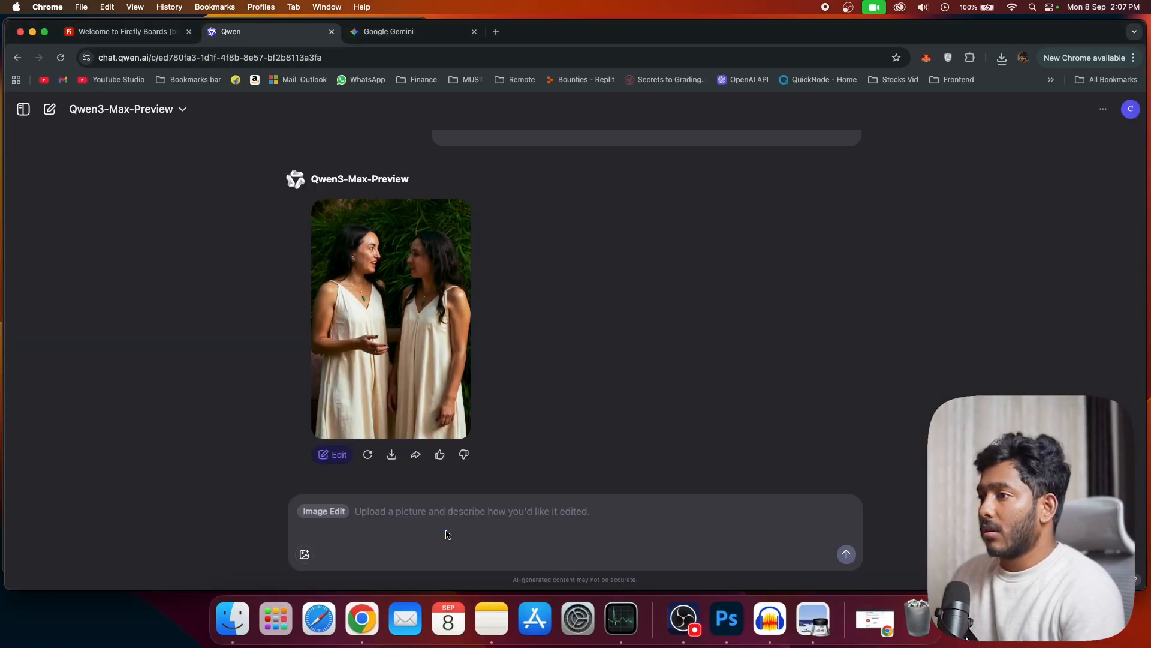
Step: Leave Firefly Boards and load the mountain meadow photo into Firefly's Generative fill
left_click(150, 36)
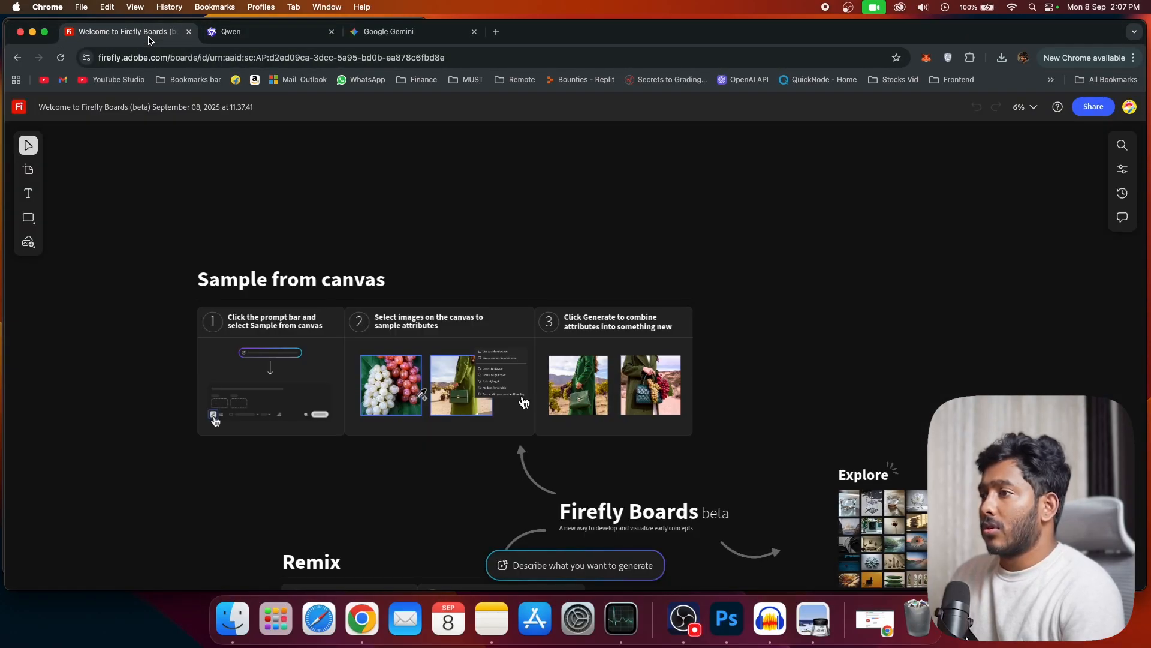
left_click(17, 57)
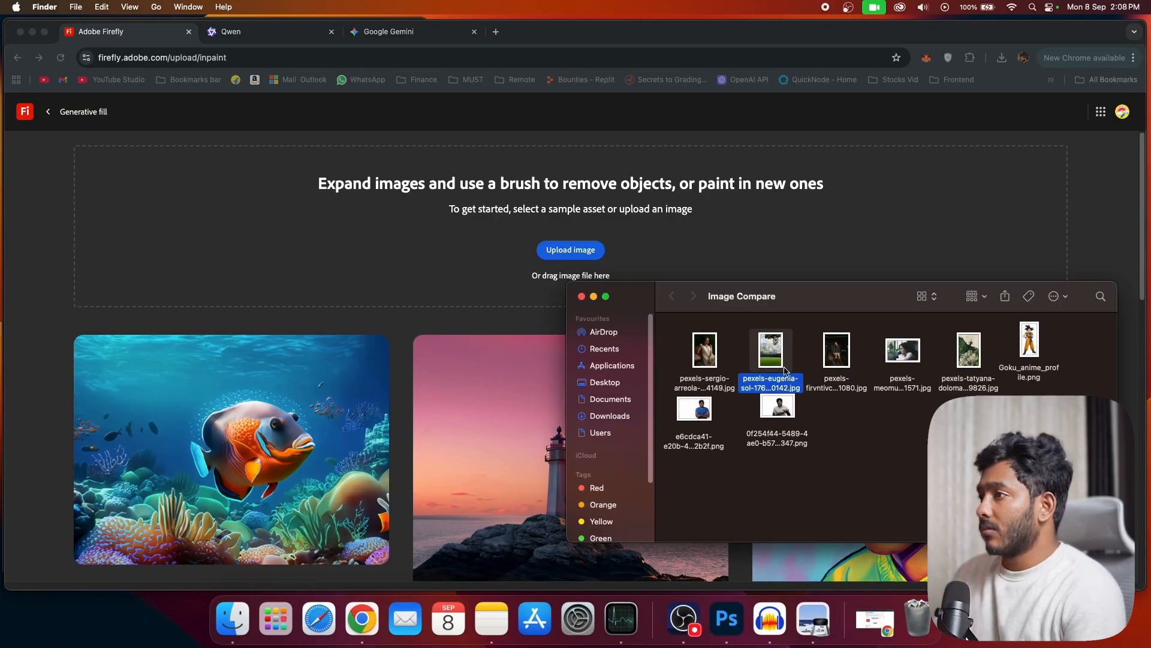
left_click_drag(784, 371, 540, 240)
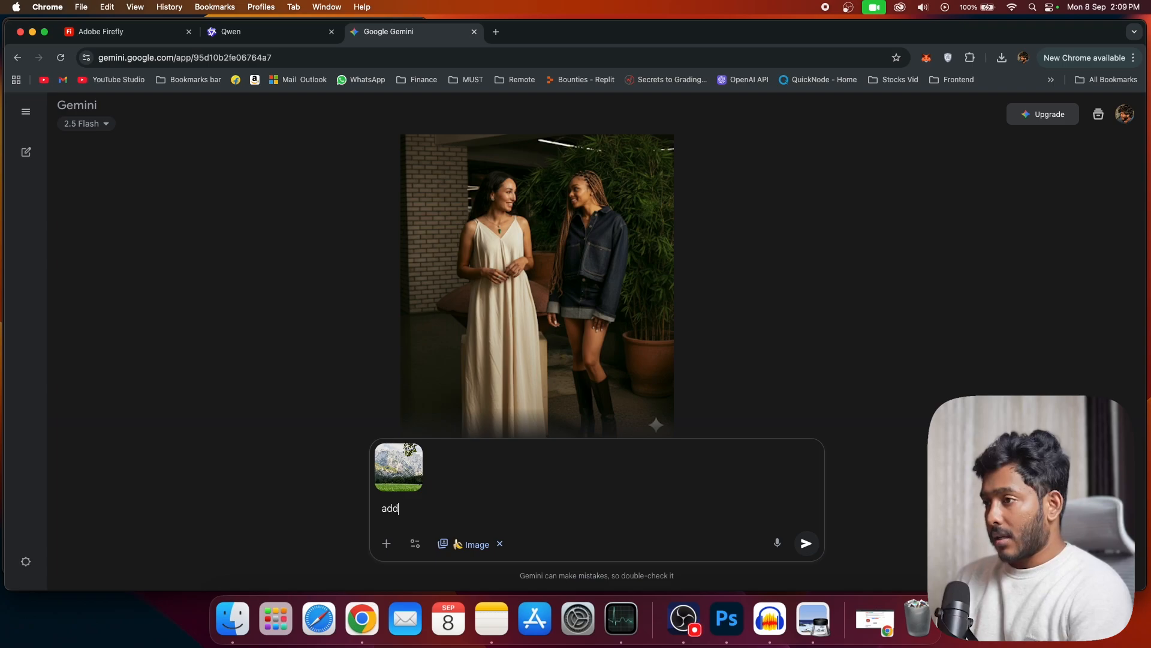
Step: Enter "add a small village next to the bottom of the mountains" as the Gemini prompt and select its text for reuse
type("a small village next to the bottom of the mountains")
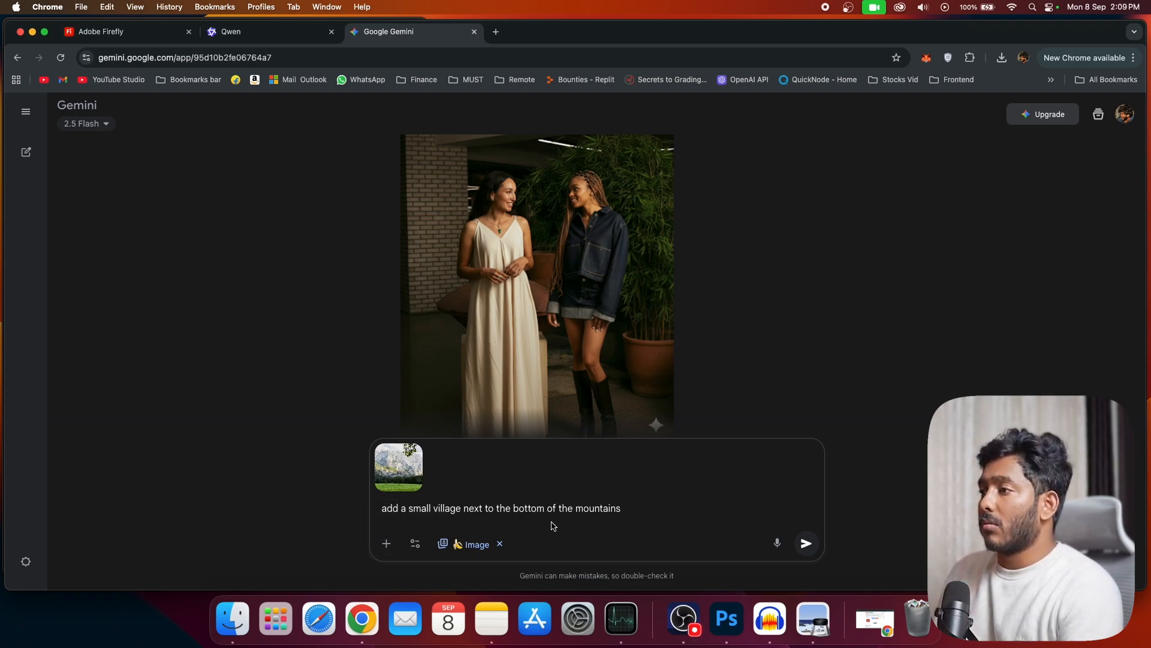
left_click_drag(636, 518, 401, 511)
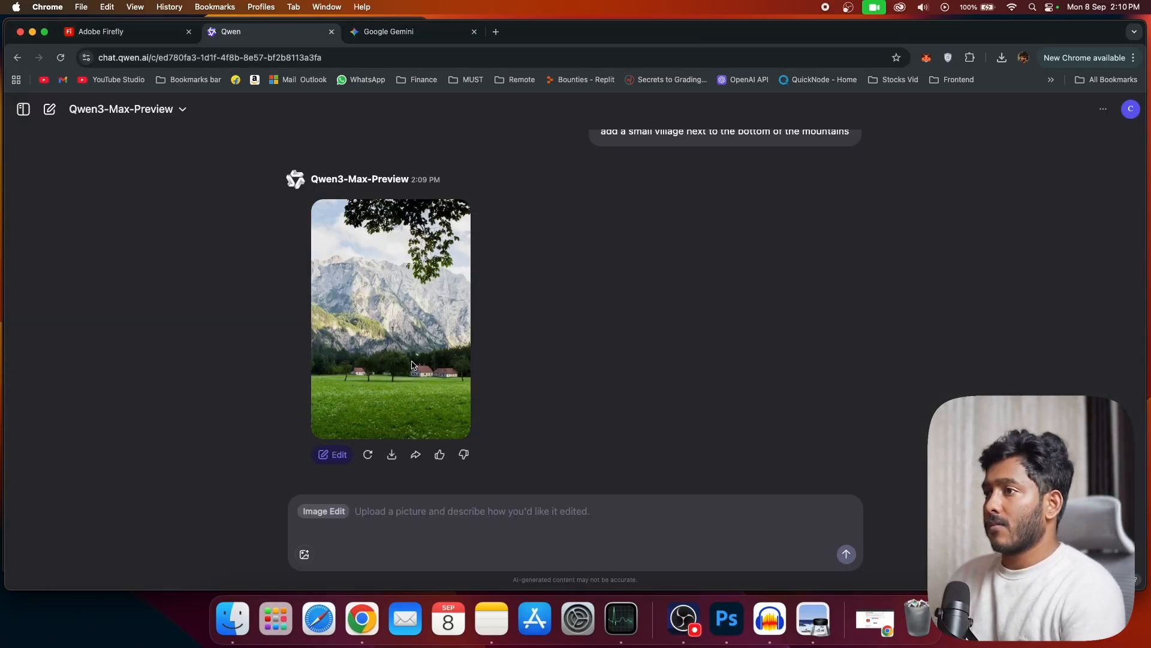
Step: Enlarge Qwen's village edit of the mountain photo to examine it, and open the browser's downloads list
left_click(412, 364)
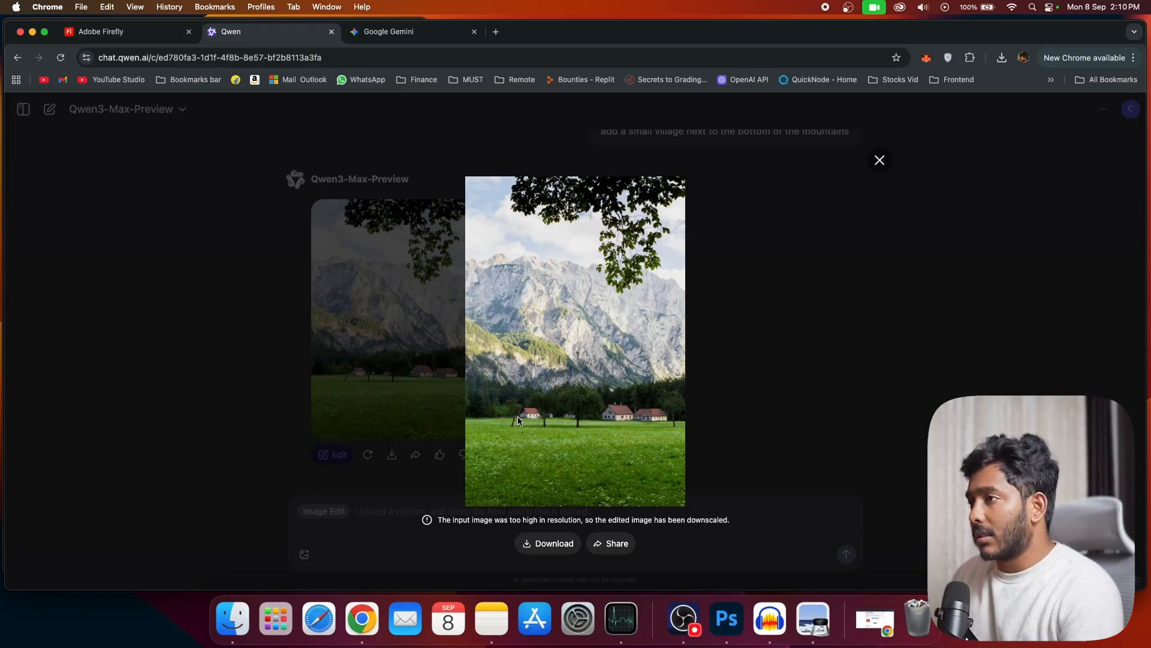
left_click(1001, 58)
Step: Open Gemini's village edit of the mountain photo at full size and download it
left_click(384, 32)
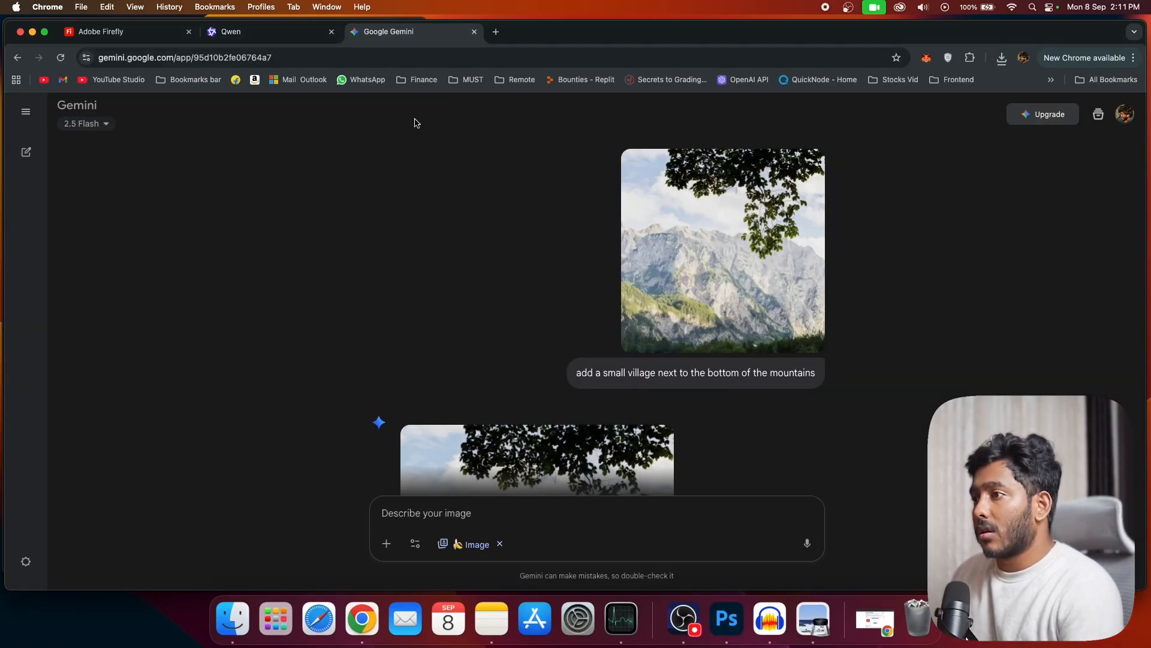
scroll(496, 308, "down", 5)
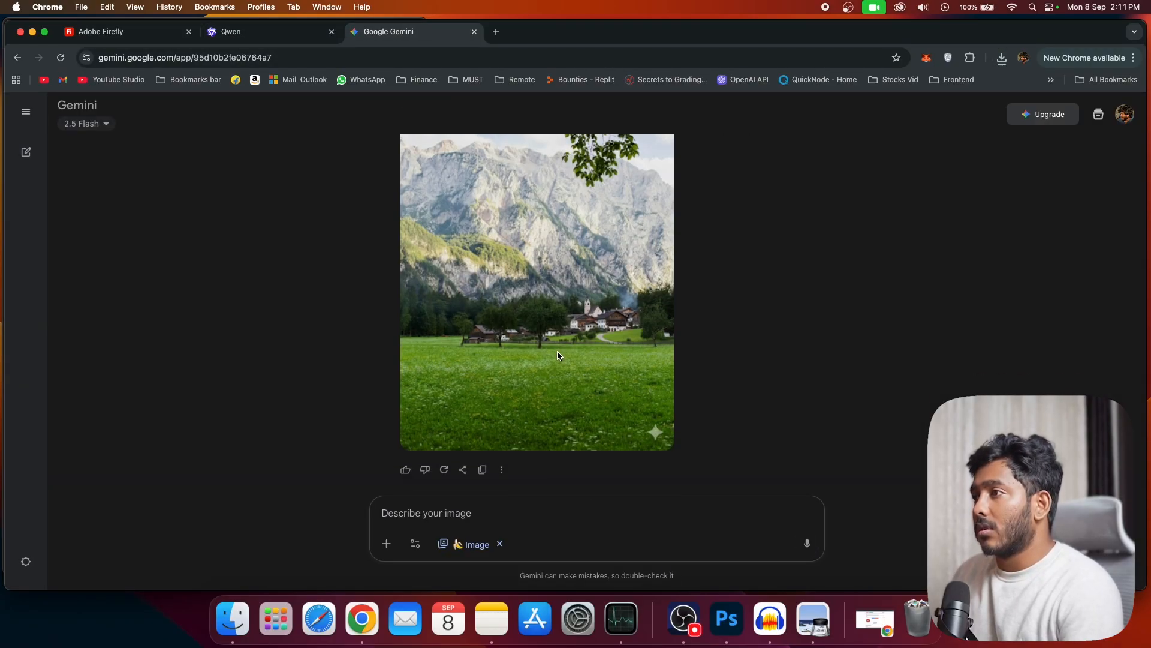
scroll(536, 313, "up", 3)
left_click(536, 312)
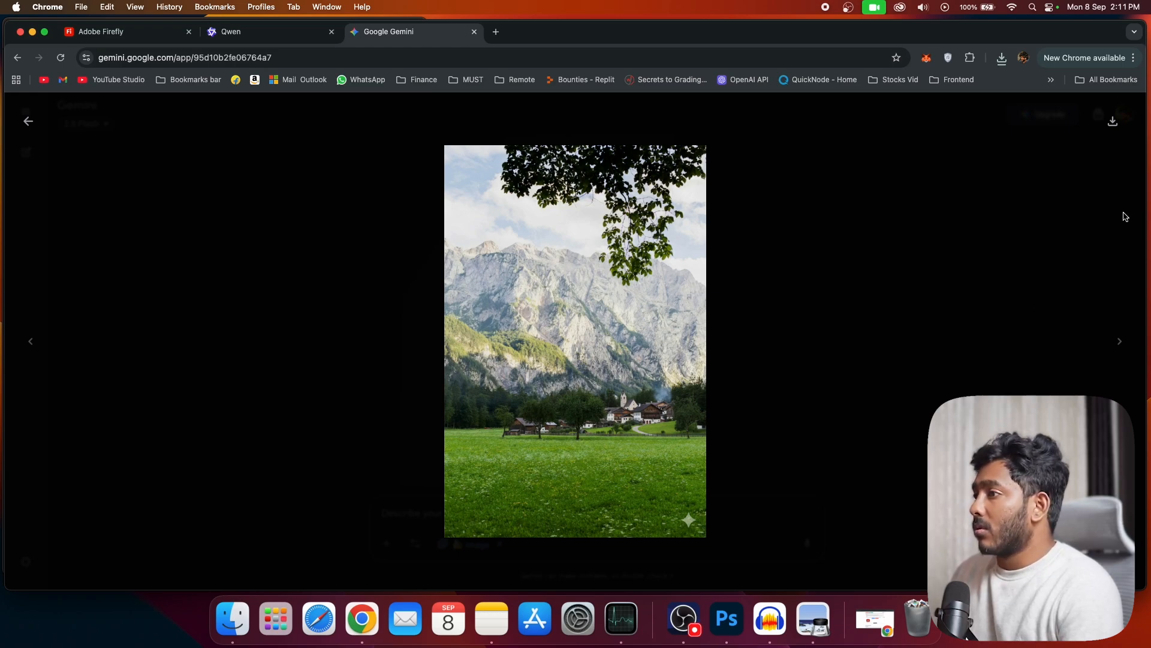
left_click(1112, 120)
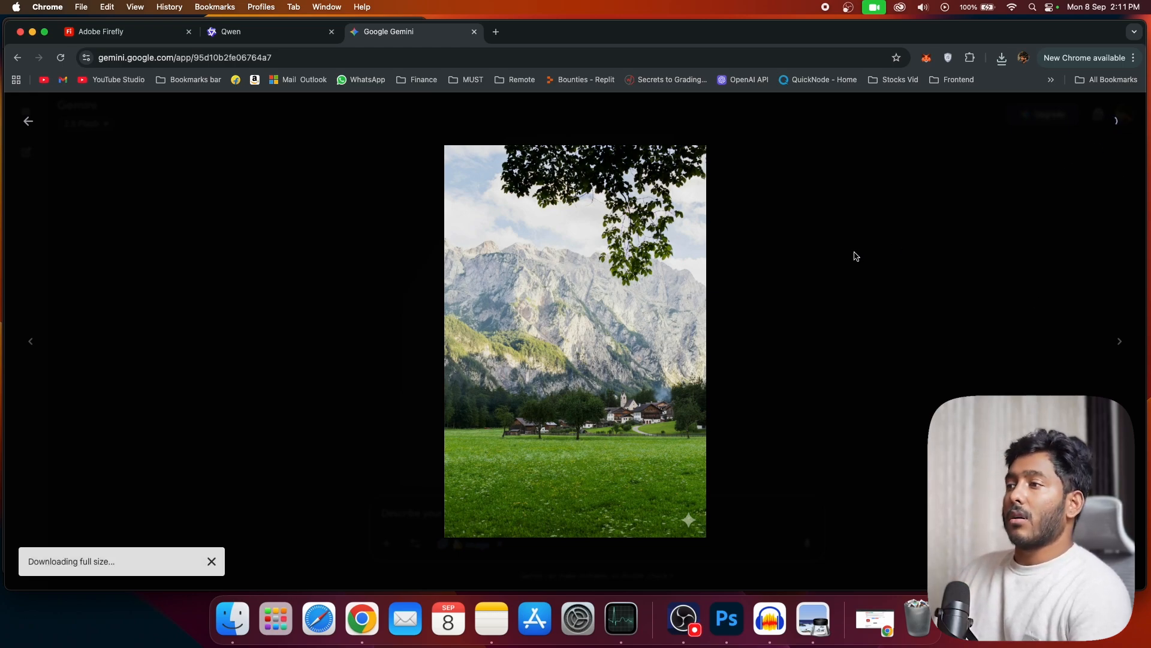
left_click(747, 346)
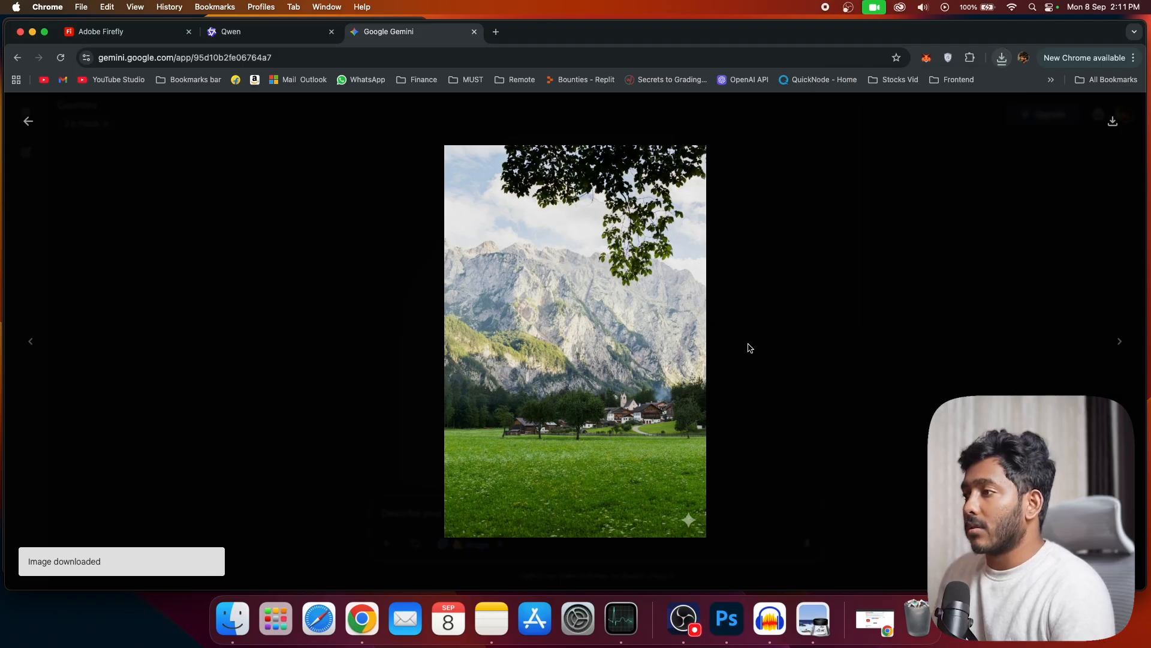
Step: In Firefly's Generative fill, set the Add brush to size 55 and mask the strip of meadow at the foot of the mountains
left_click(155, 33)
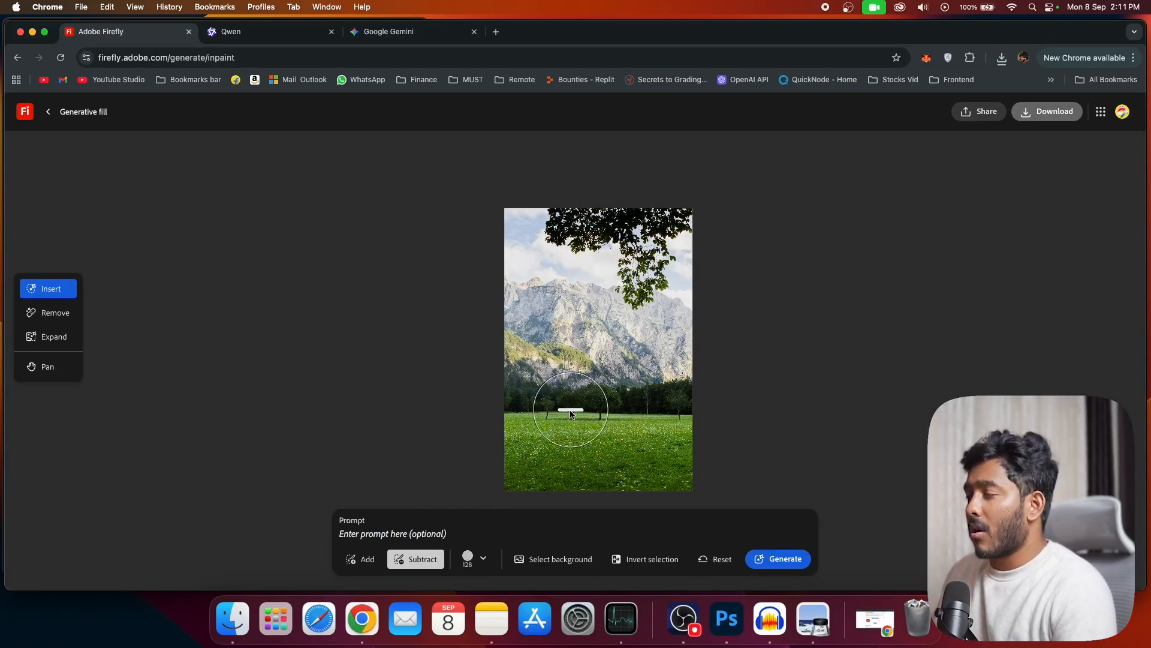
left_click(368, 561)
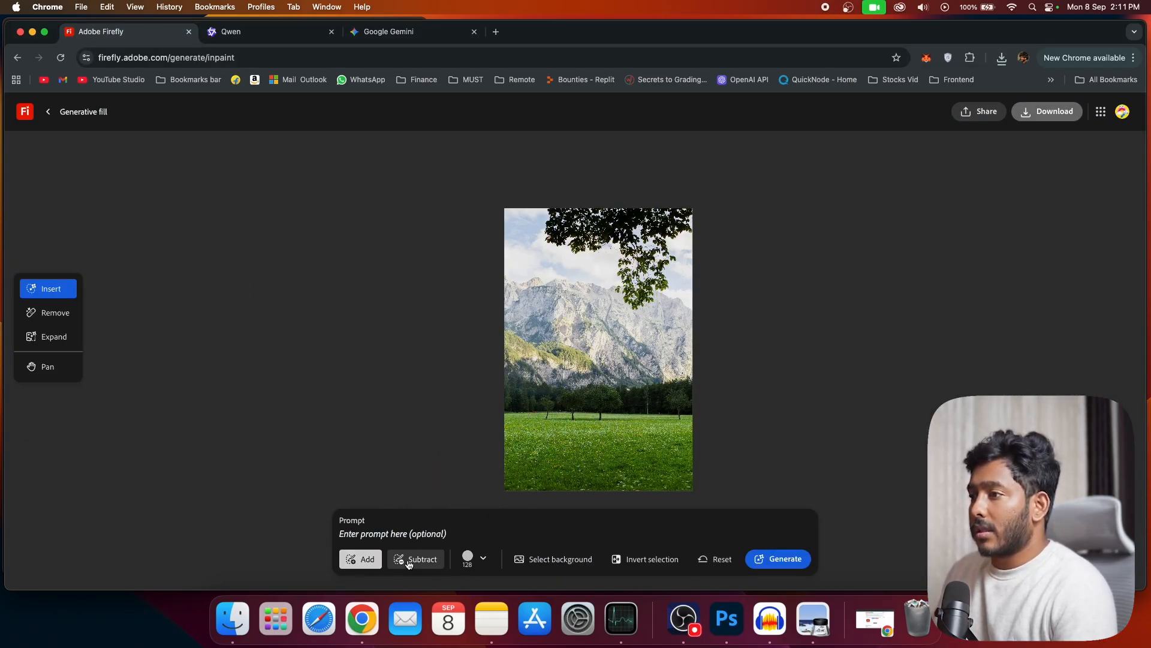
left_click(467, 561)
left_click(465, 469)
left_click(465, 428)
left_click_drag(689, 420, 510, 420)
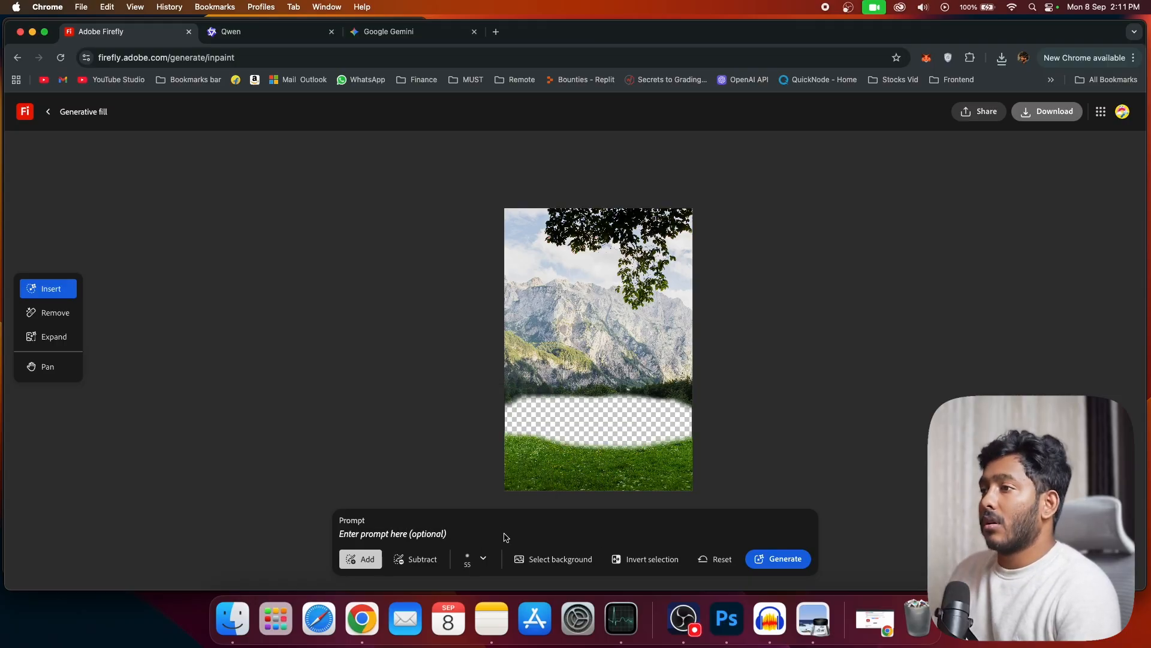
Step: Generate a fill for the masked strip with the prompt "add a small village next to the bottom of the mountains"
left_click(507, 537)
type("add a small village next to the bottom of the mountains")
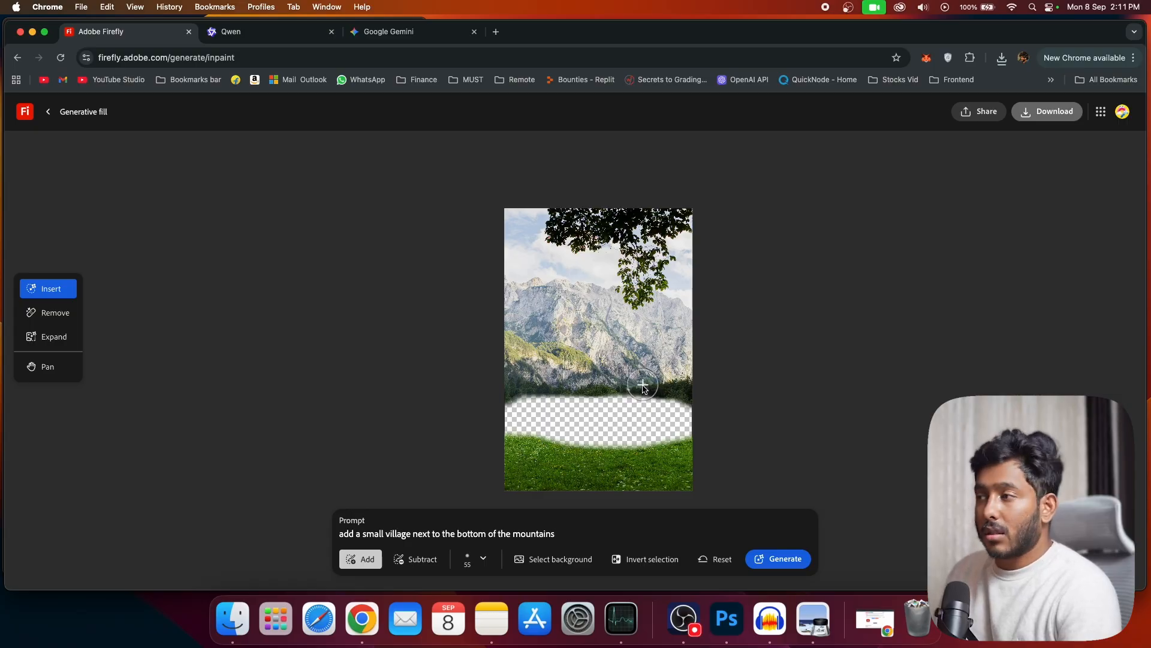
left_click(760, 560)
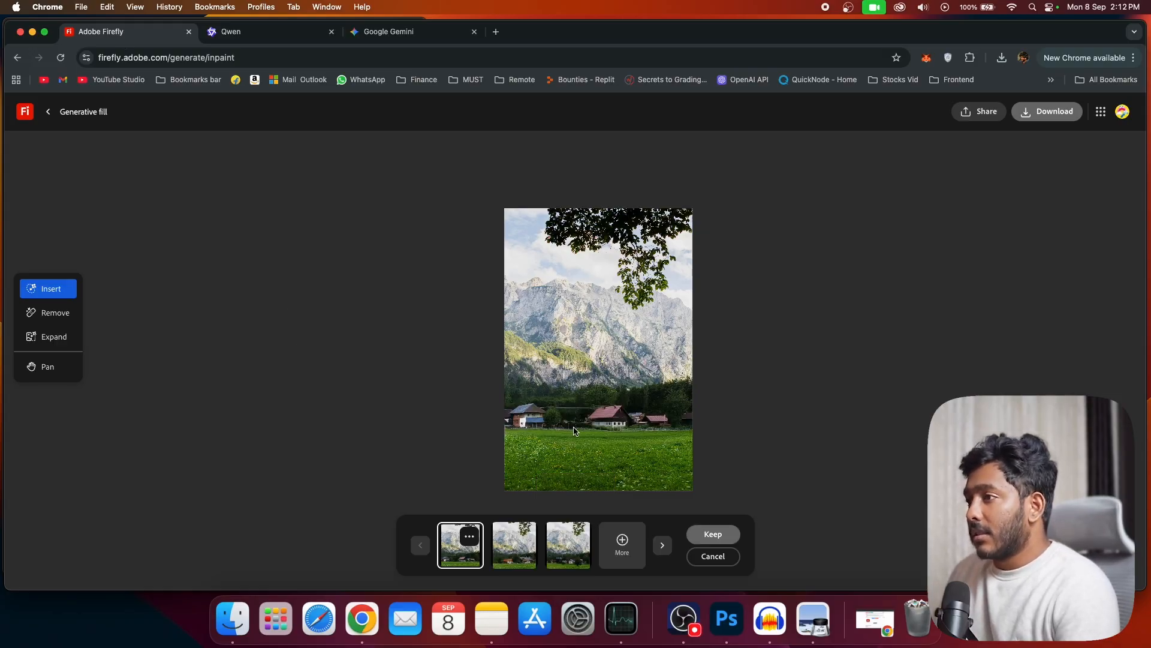
Step: Compare Firefly's generated village variations on the mountain photo
left_click(523, 550)
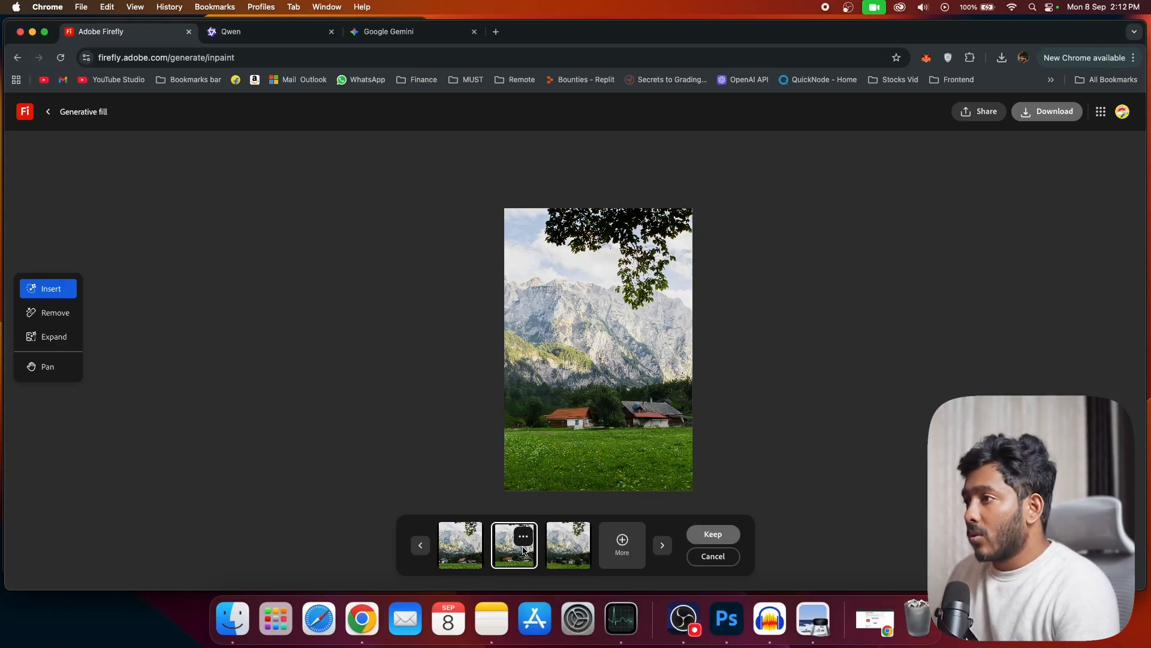
left_click(575, 551)
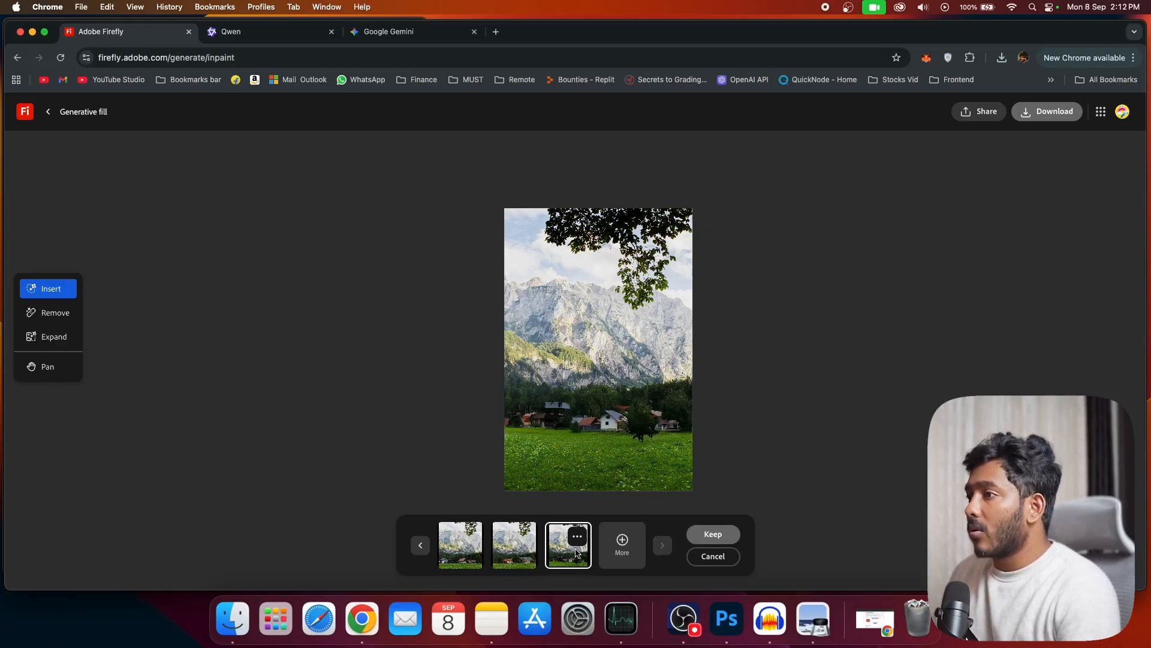
left_click(524, 558)
left_click(479, 561)
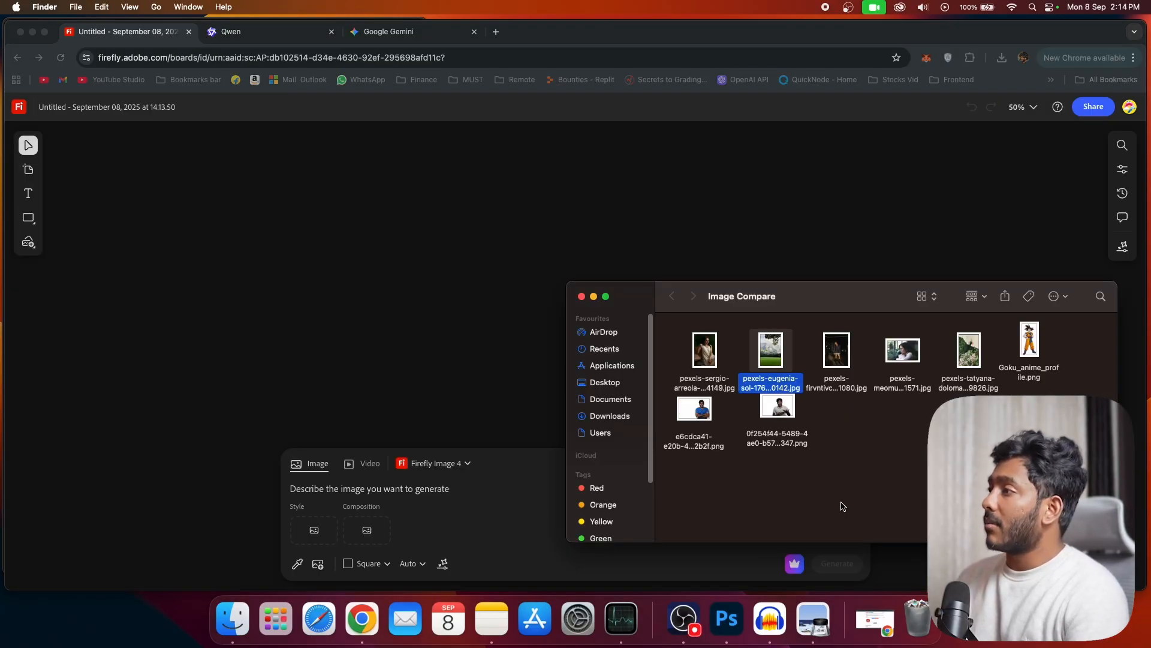
Step: In Firefly Boards, generate "create an anime image of the compostion" with the man's photo as composition reference and the Goku picture as style reference
left_click_drag(790, 408, 378, 518)
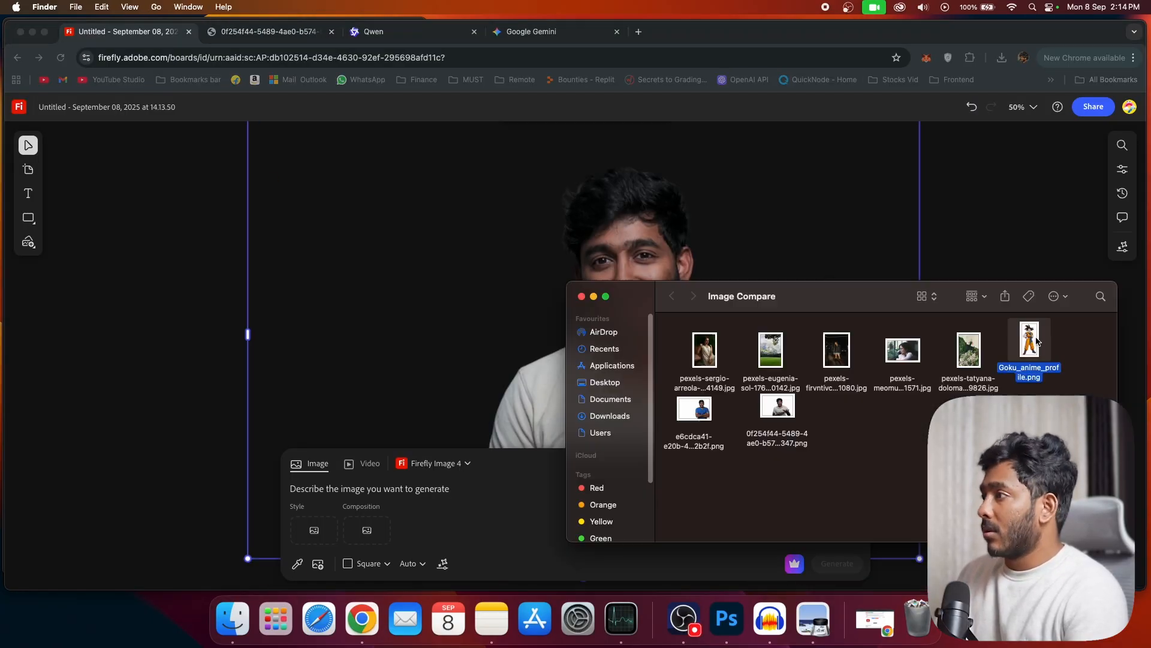
left_click_drag(1028, 340, 482, 373)
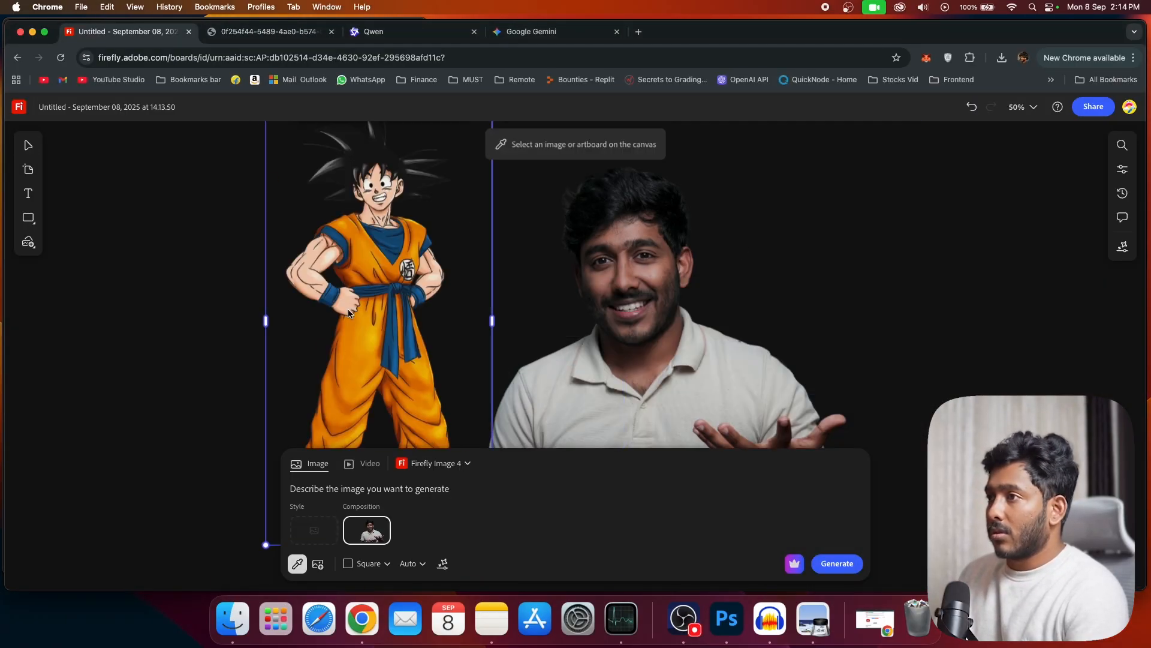
left_click(441, 491)
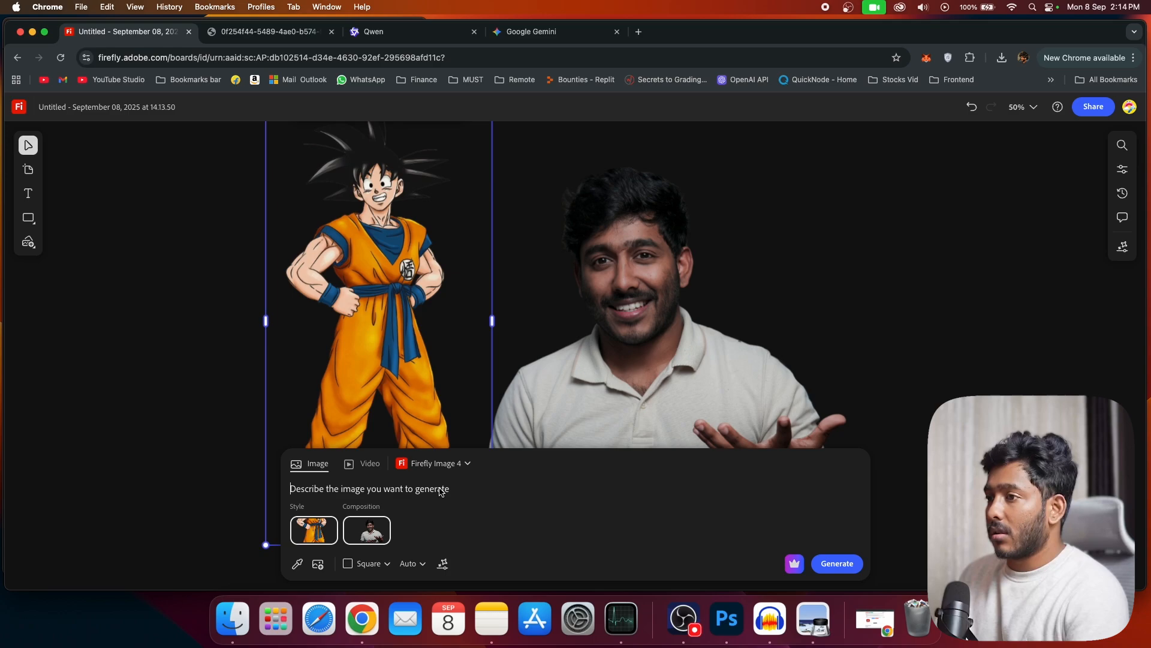
type("create an amine")
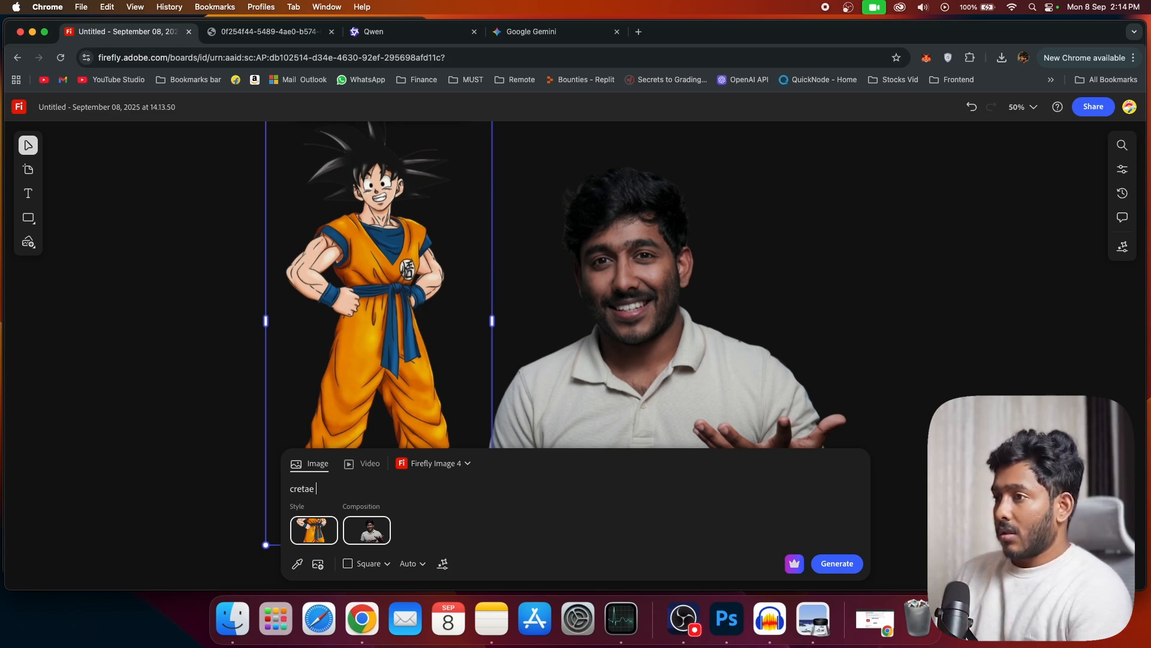
key("BackSpace")
key("BackSpace")
key("BackSpace")
key("BackSpace")
type("nime image of the compostion")
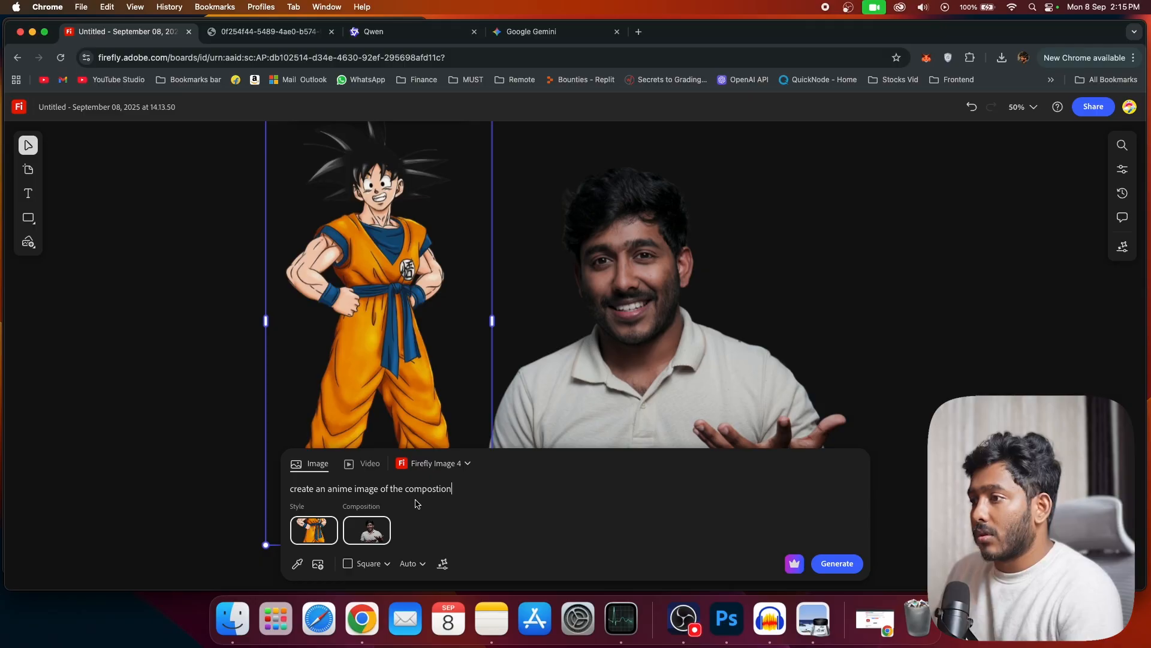
key("Return")
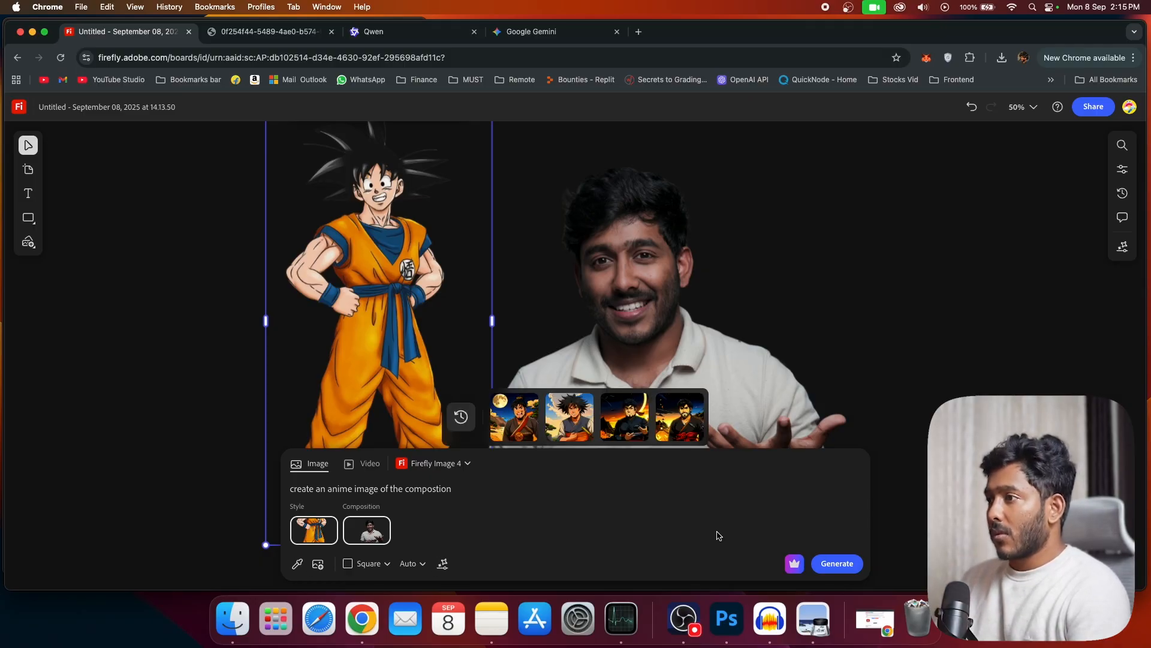
Step: Preview the generated anime variations and place the black-outfit version with the crescent moon on the canvas
mouse_move(512, 427)
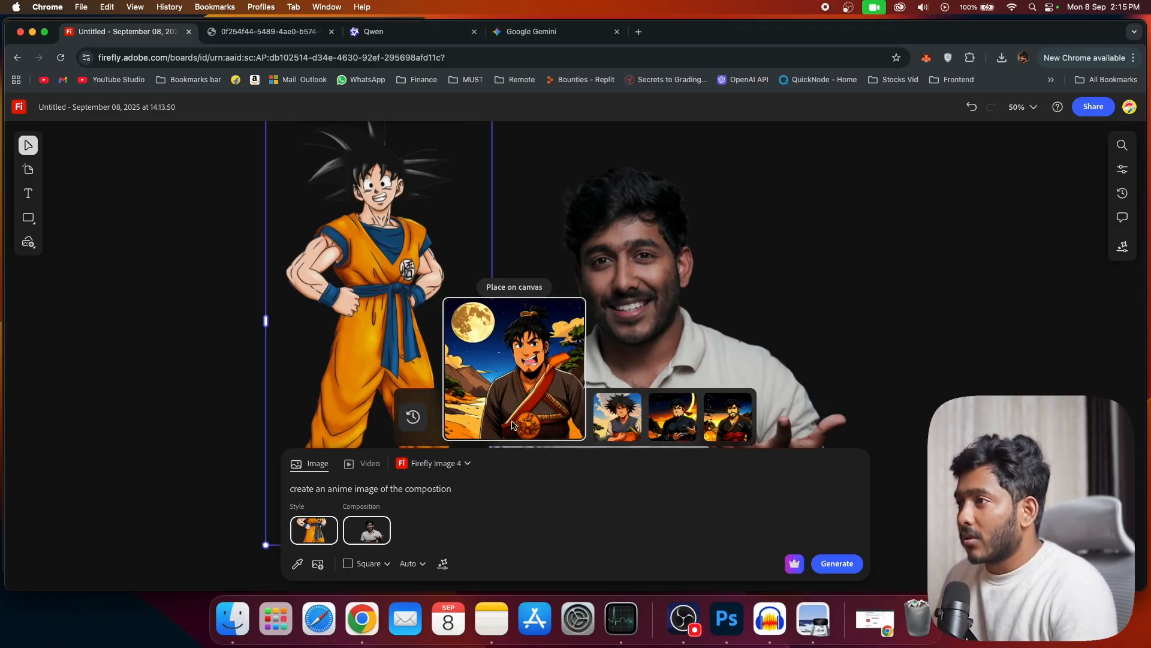
mouse_move(612, 418)
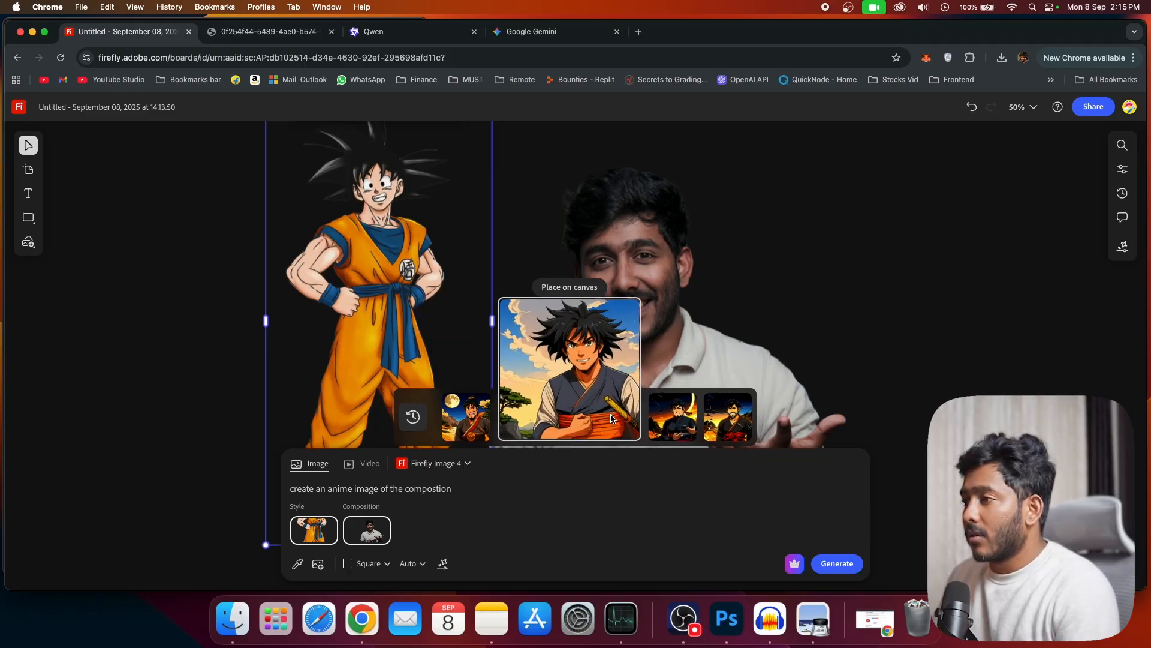
mouse_move(703, 434)
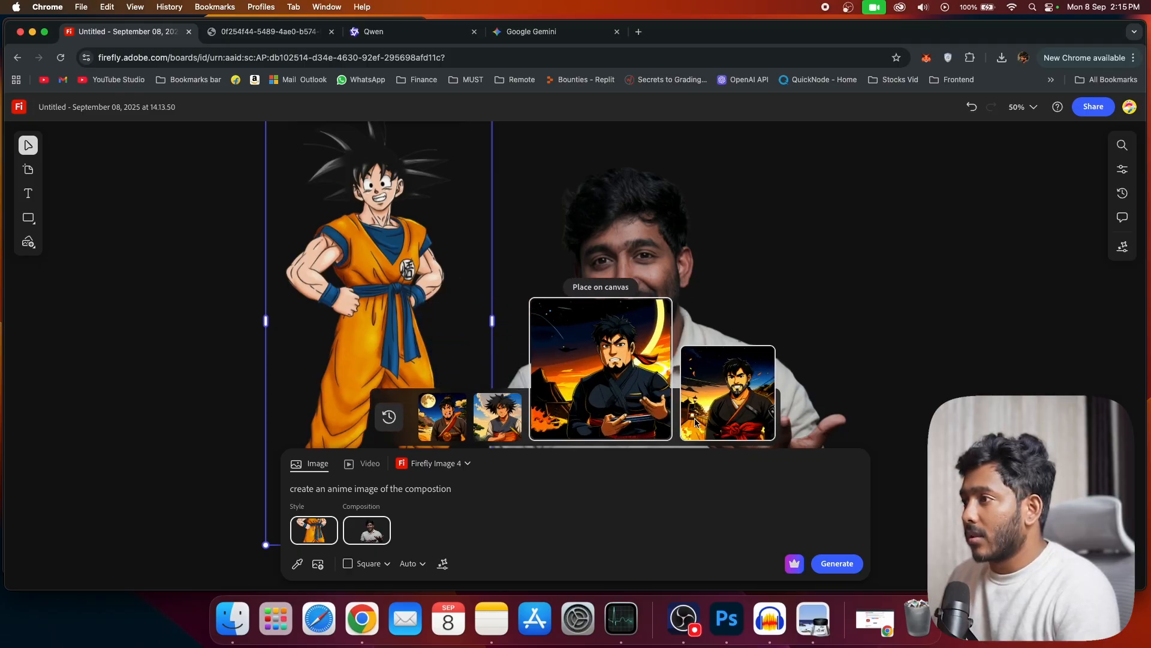
left_click(672, 380)
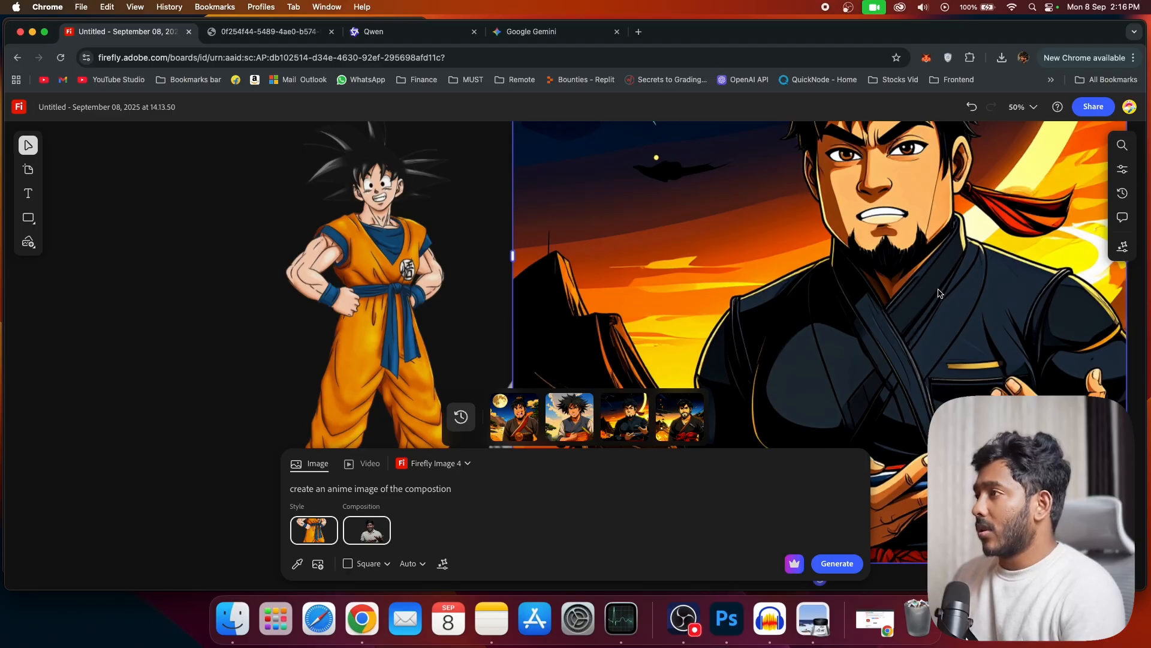
Step: Reposition the generated anime image and move the Goku picture away from it, clearing space on the board to compare them with the photo
left_click_drag(878, 302, 848, 341)
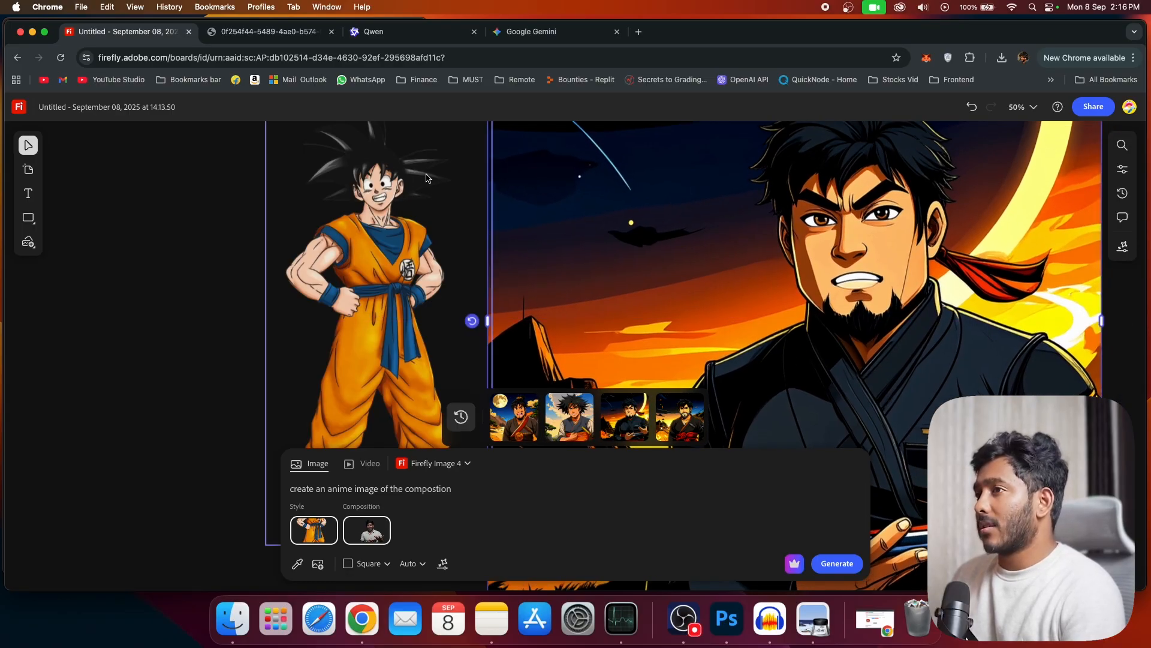
left_click(371, 269)
left_click_drag(371, 269, 221, 306)
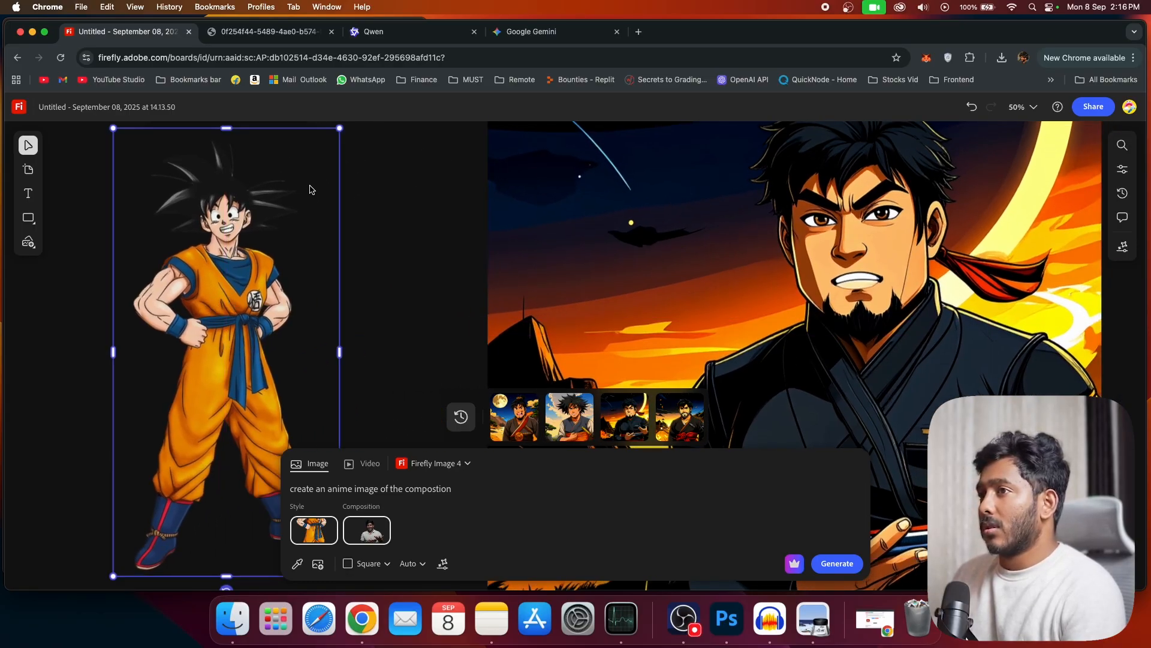
left_click_drag(136, 482, 30, 476)
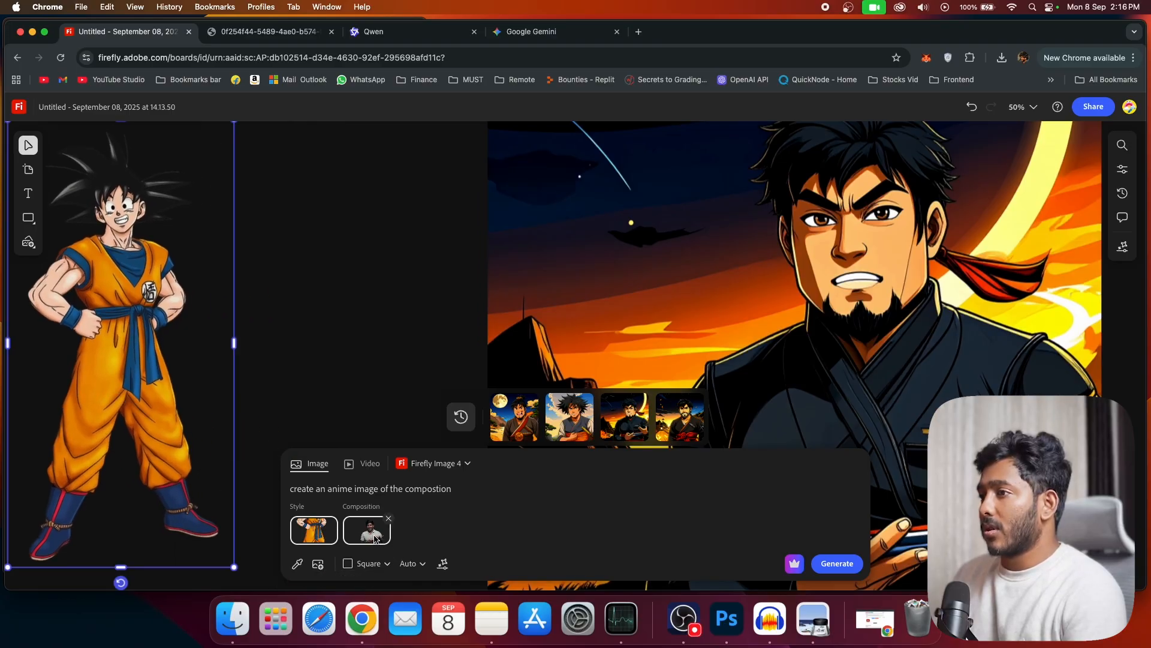
left_click_drag(943, 286, 918, 73)
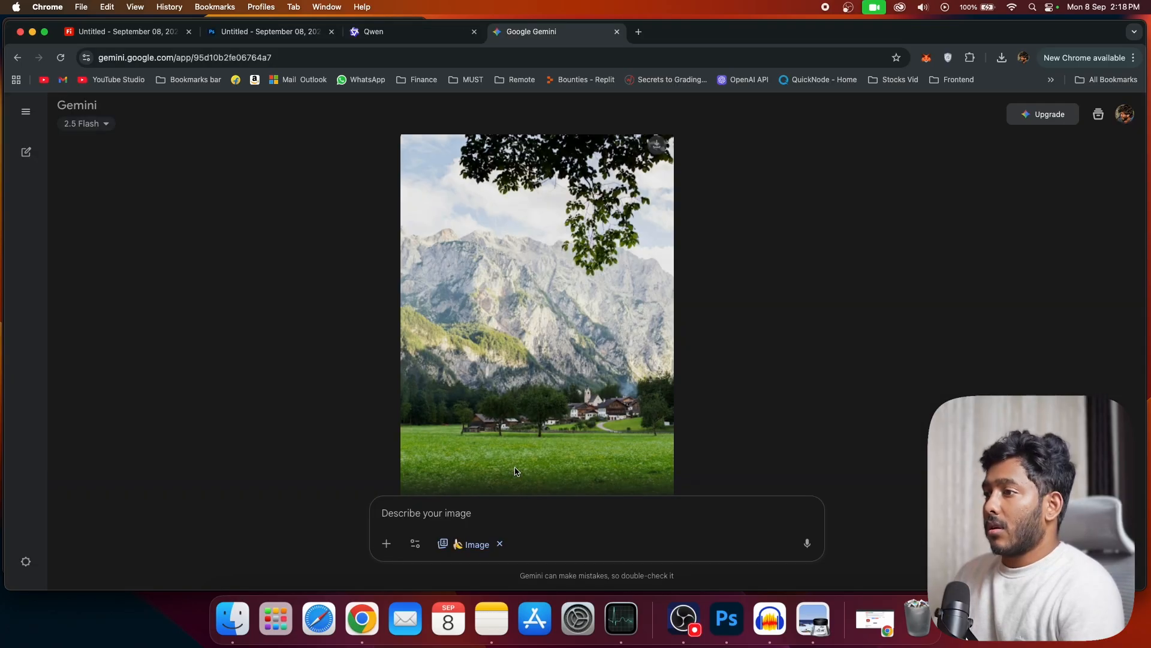
Step: Attach Goku_anime_profile.png and the photo of the man holding a phone to the Gemini prompt from the Image Compare folder
left_click(386, 543)
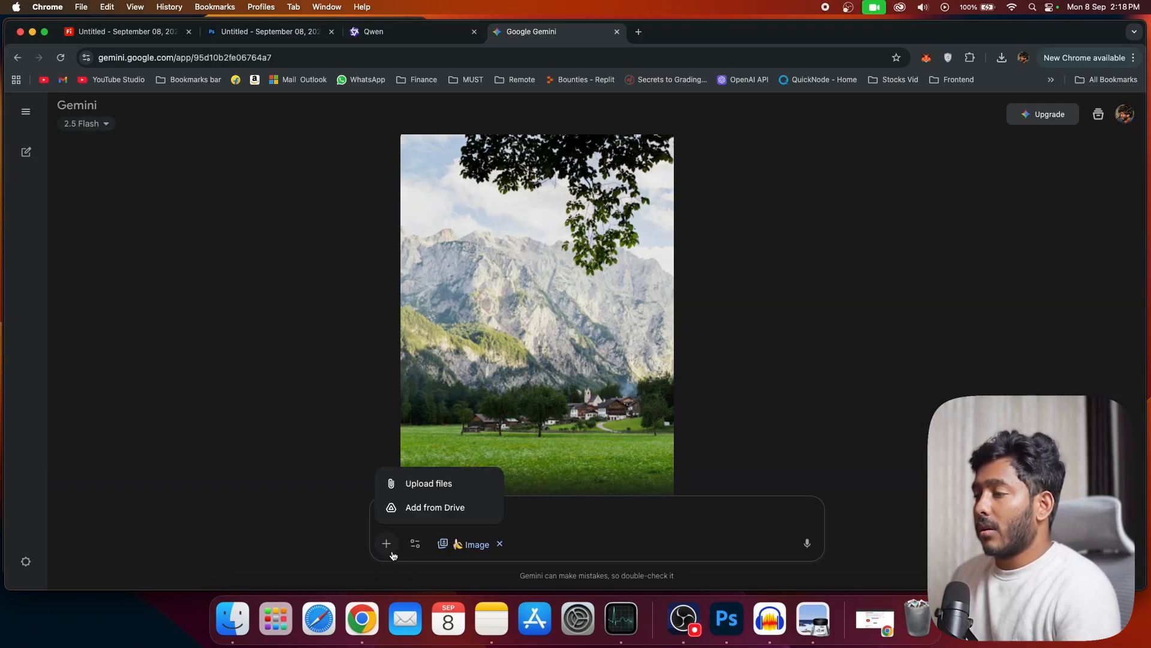
left_click(233, 619)
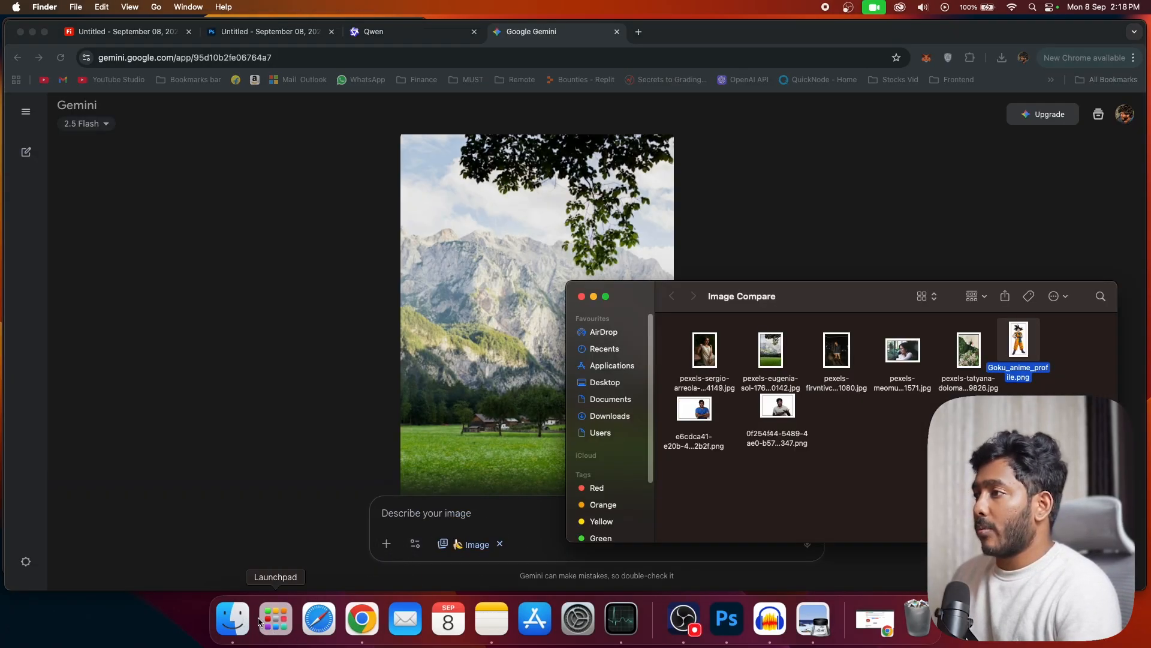
left_click_drag(1027, 357, 463, 487)
left_click(232, 618)
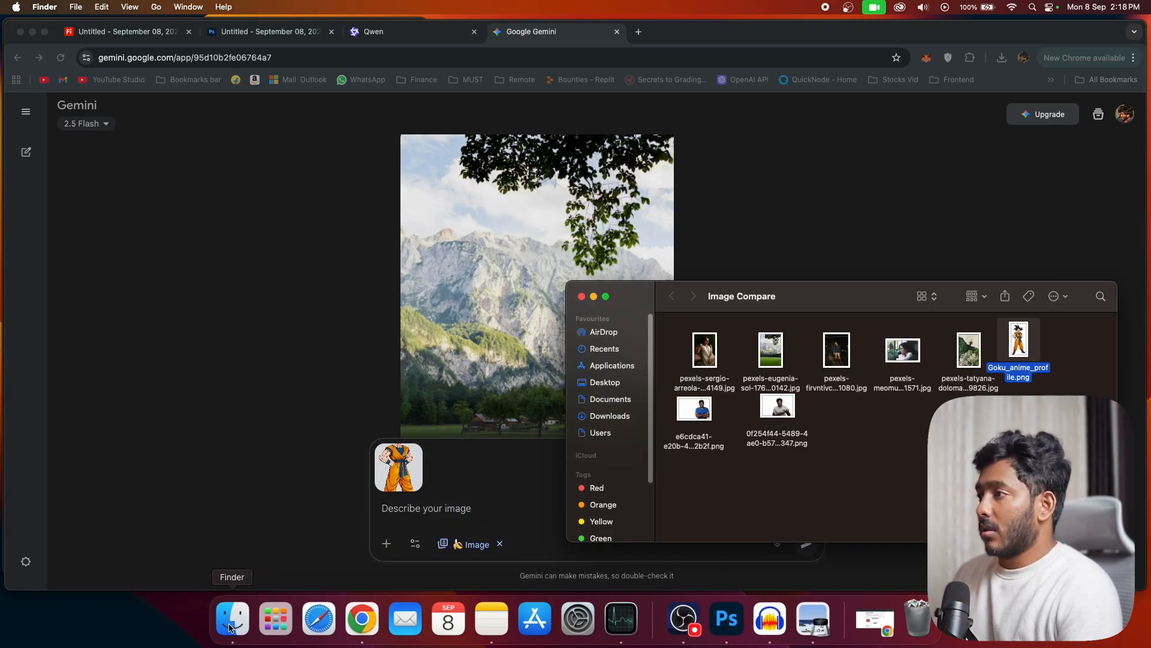
left_click_drag(763, 413, 511, 458)
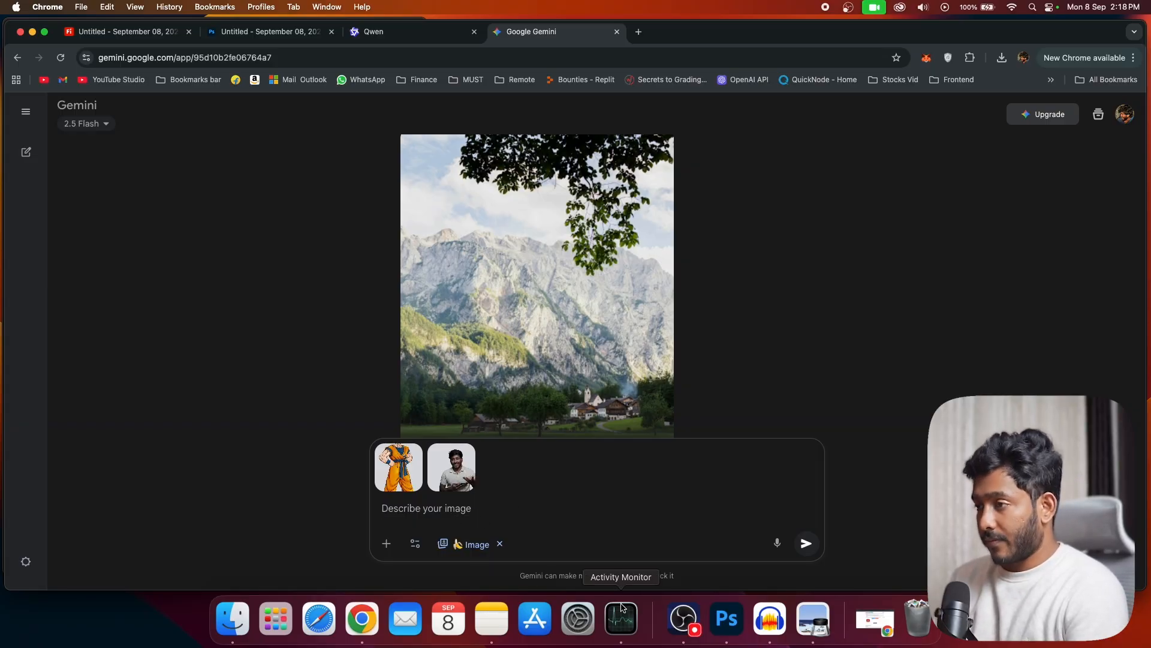
Step: Enter "take the image 1 as the reference and create an anime image of the image 2" in Gemini and select its text for reuse
type("take the image 1 as the reference and create an anime image of the image 2")
left_click(400, 515)
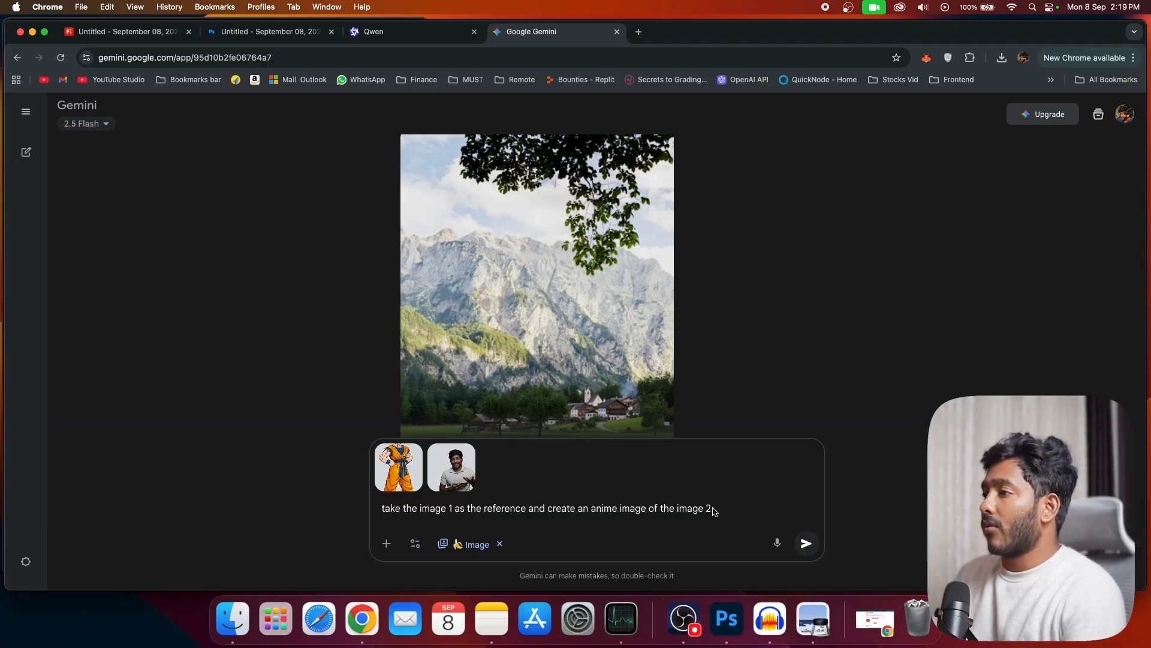
key("super+a")
key("super+c")
Step: Attach the Goku picture and the man's photo in Qwen and submit the same anime prompt
left_click(413, 32)
left_click(232, 618)
left_click_drag(750, 384, 428, 523)
left_click(233, 618)
key("super+v")
key("Return")
Step: Enlarge Gemini's anime result and the man's original photo in turn to compare the likeness and pose
left_click(548, 33)
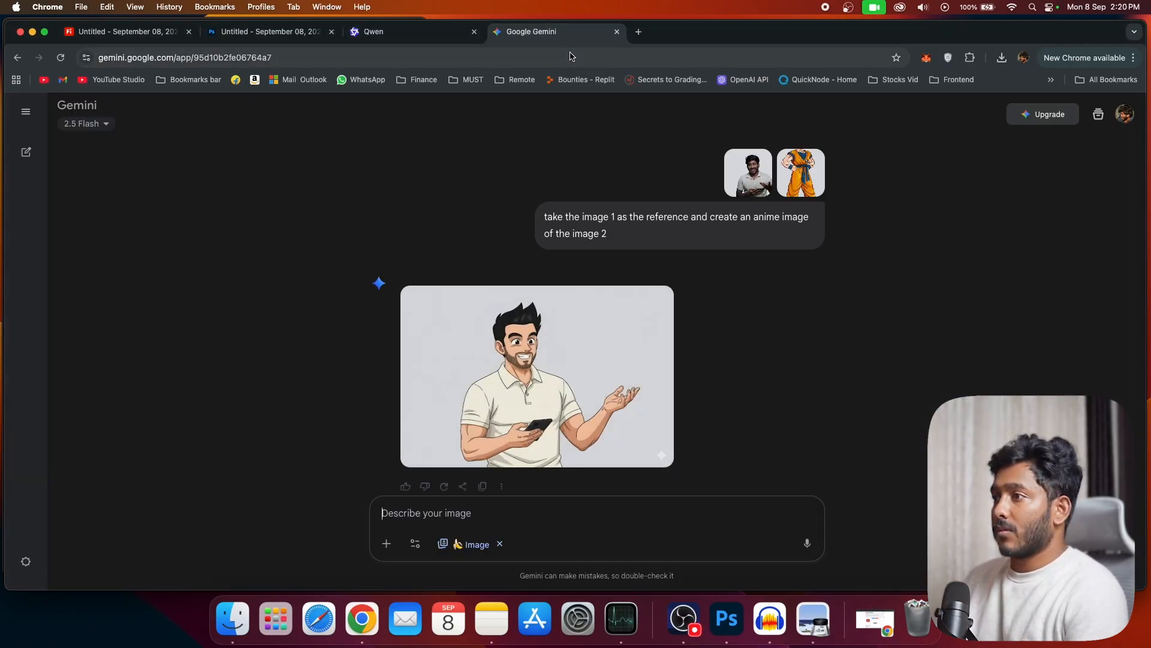
left_click(638, 391)
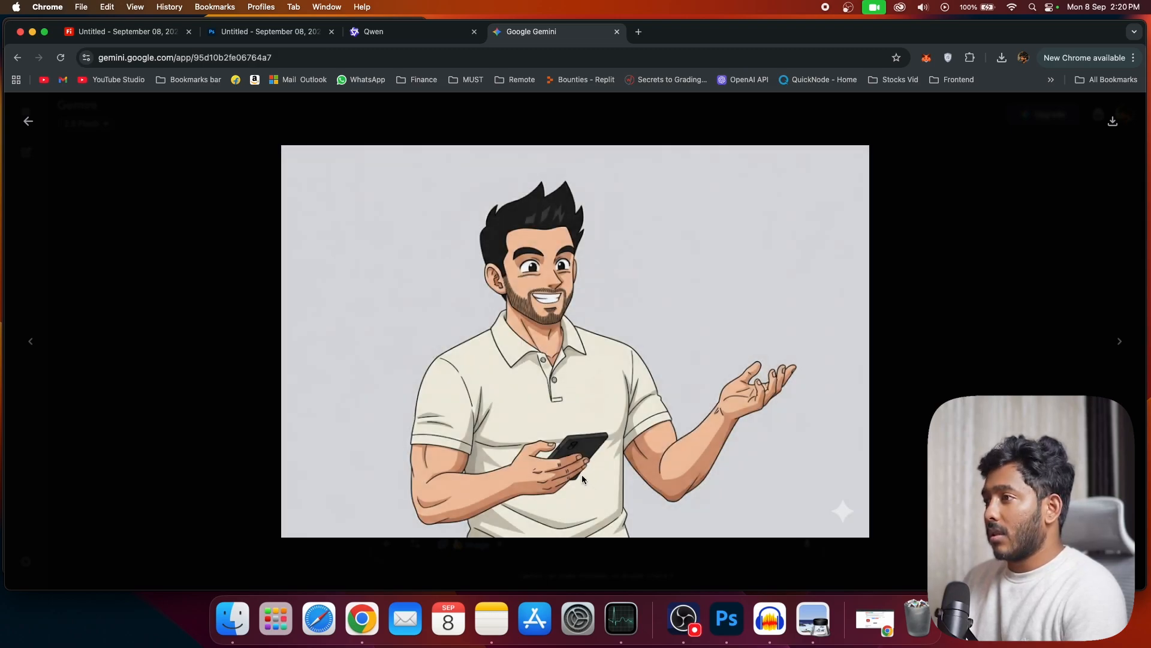
left_click(29, 121)
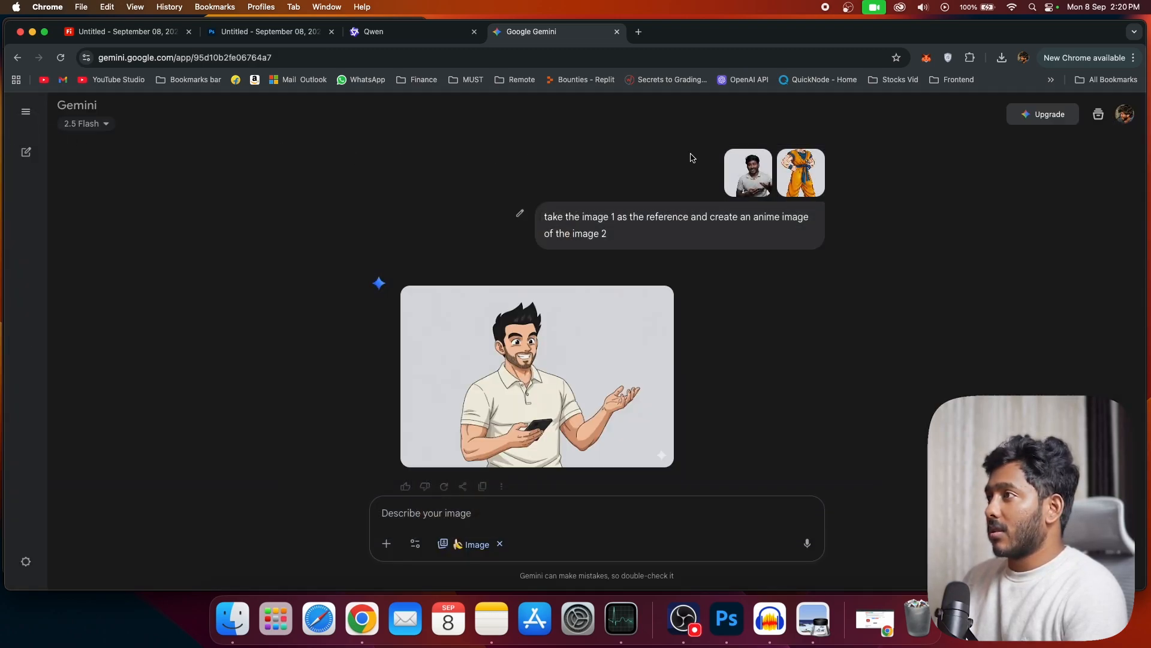
left_click(745, 171)
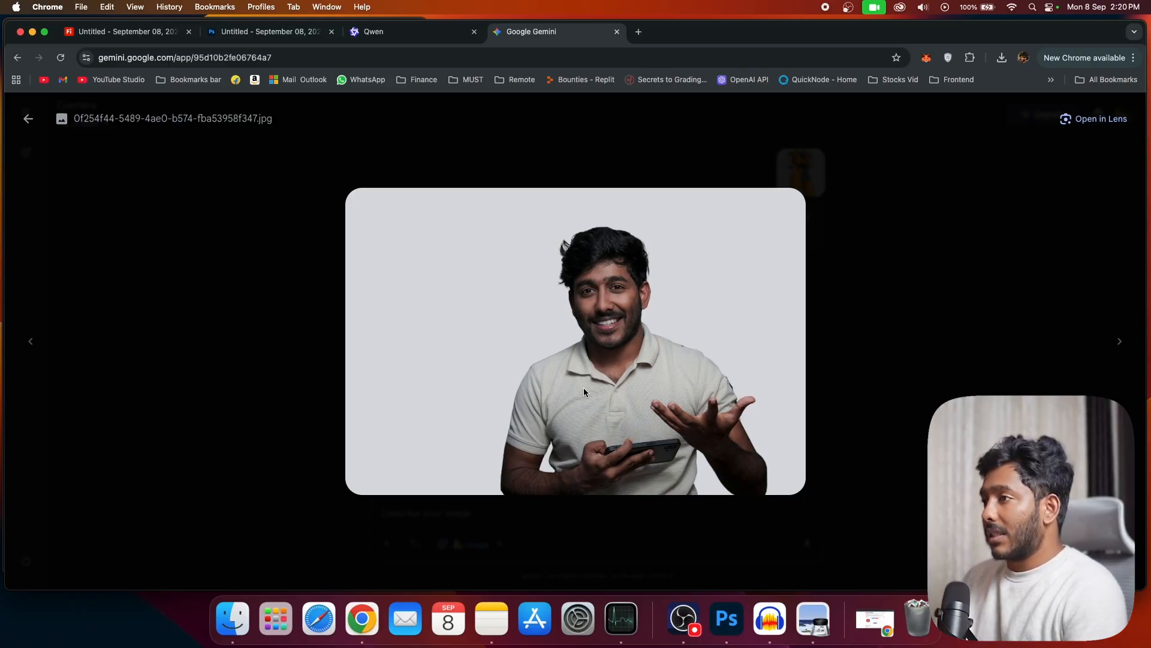
left_click(28, 118)
left_click(493, 358)
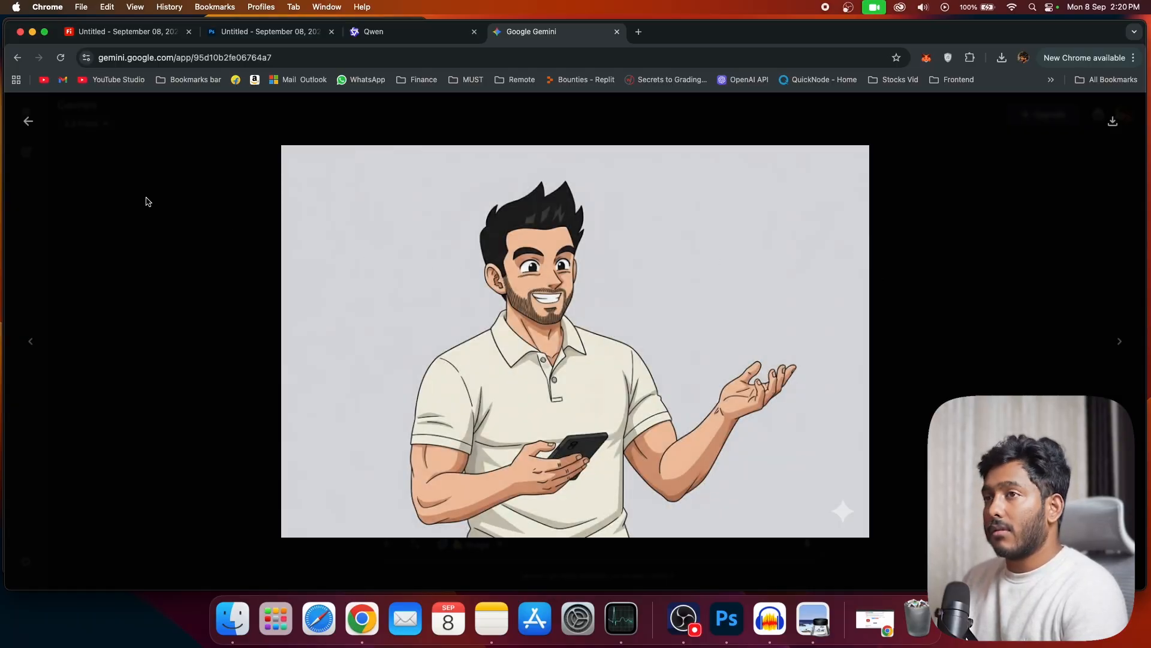
Step: Enlarge Qwen's anime result and the uploaded photo of the man to compare the two
left_click(391, 32)
left_click(383, 416)
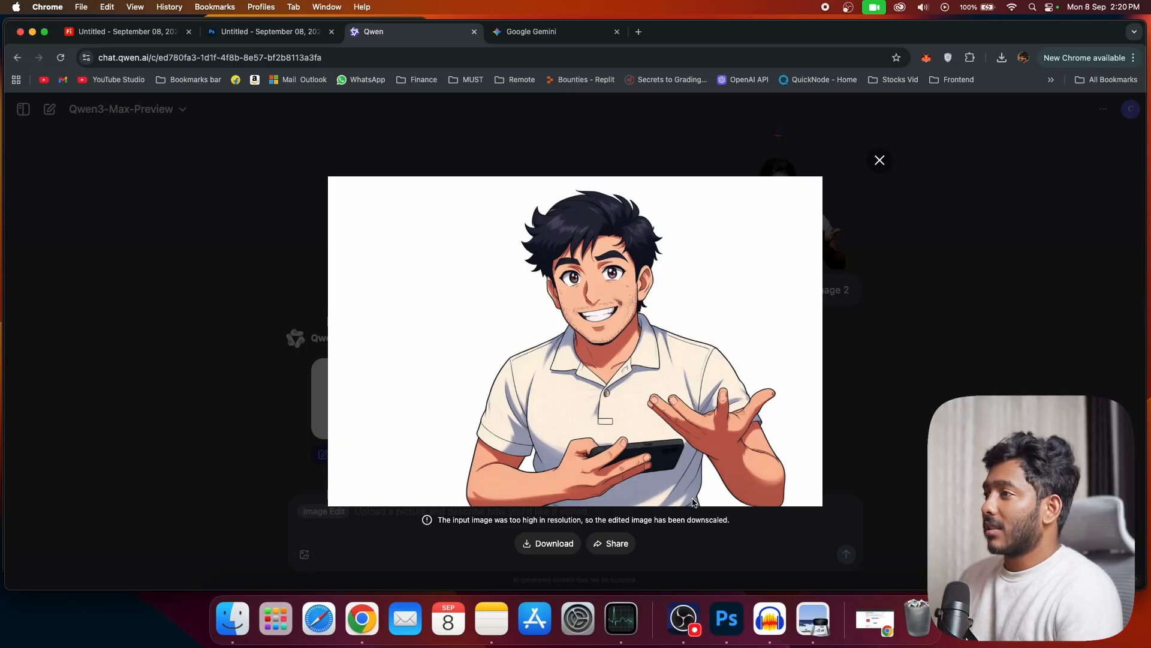
left_click(883, 163)
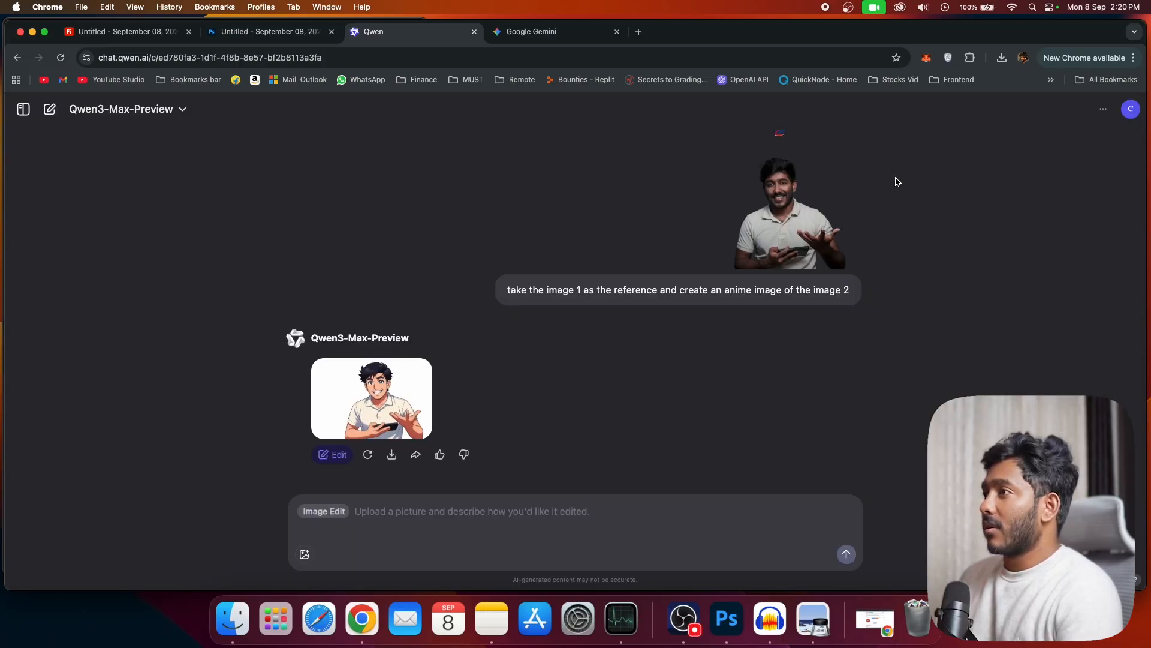
left_click(795, 221)
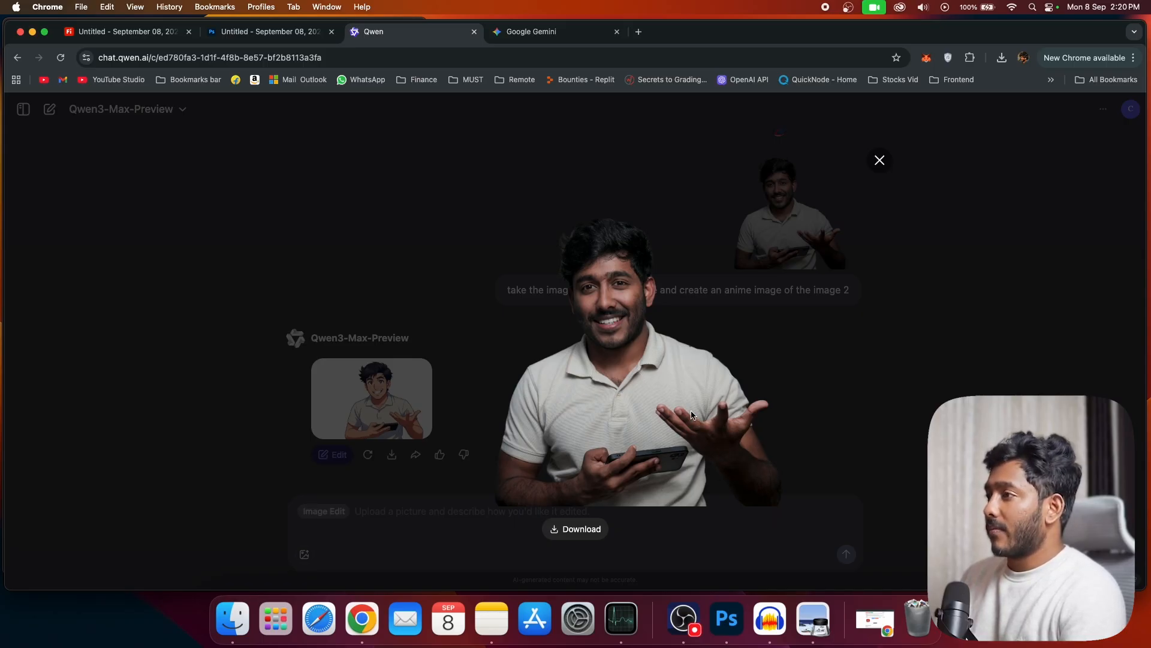
Step: Enlarge the Qwen and Gemini anime results of the man and switch between them to compare the likeness
left_click(376, 387)
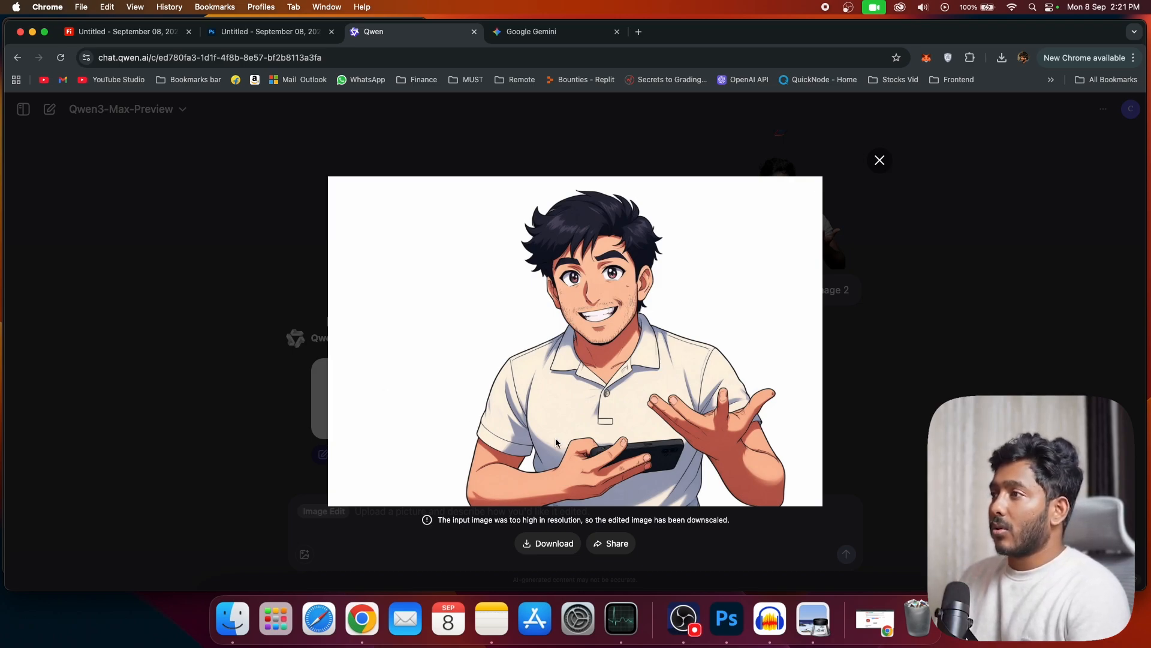
key("ctrl+Tab")
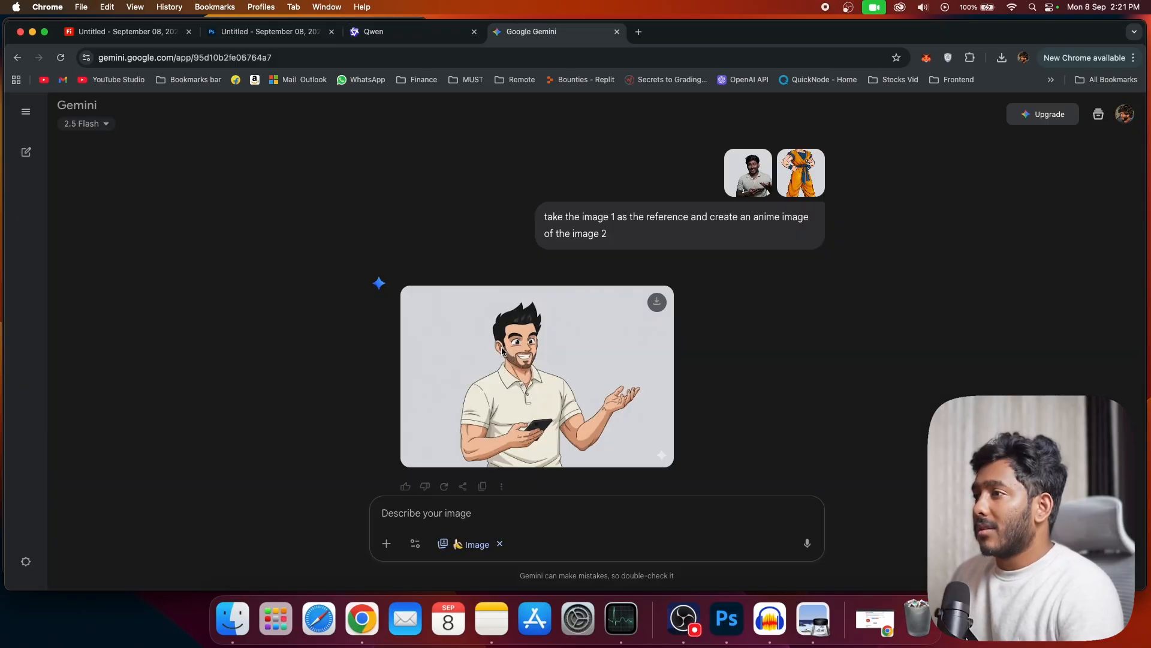
left_click(502, 351)
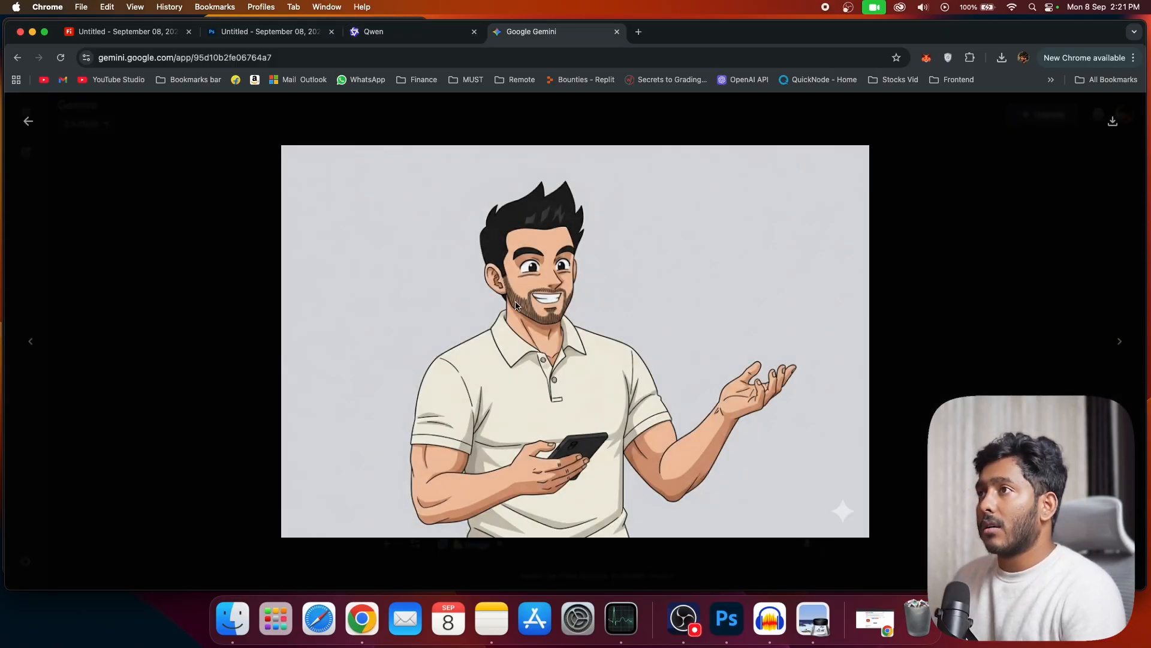
left_click(385, 41)
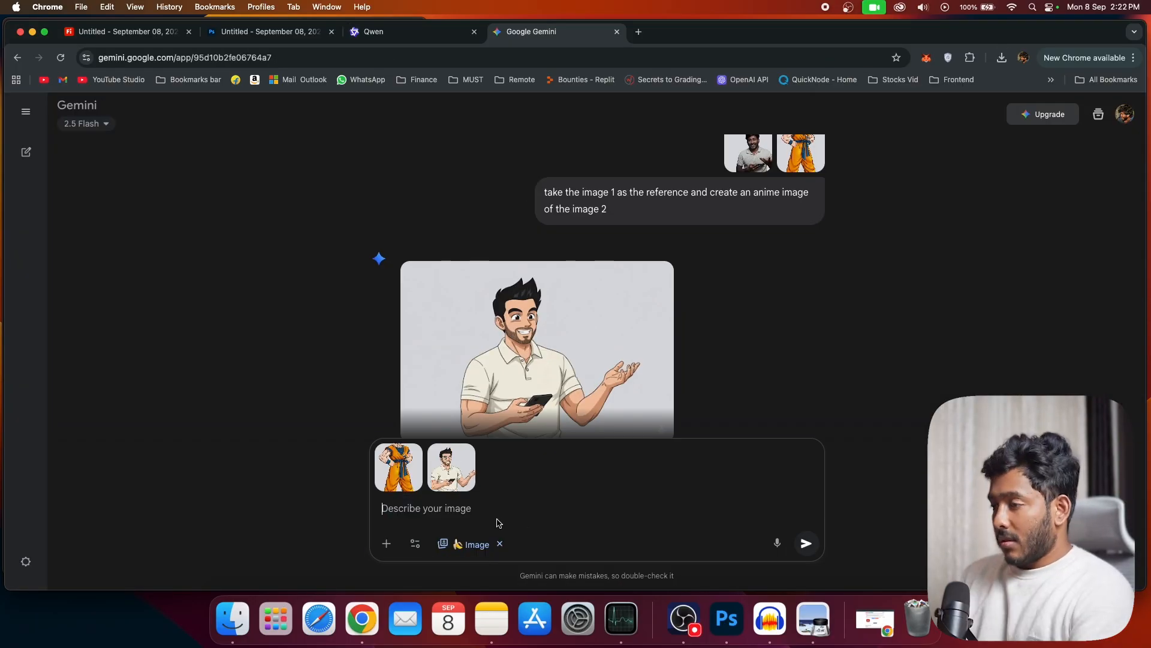
Step: Enter "make the both characters shaking hands and having a candid talk, laugh" in Gemini and select its text for reuse
type("make the both characters shaking hands and having  candid talk, laugh")
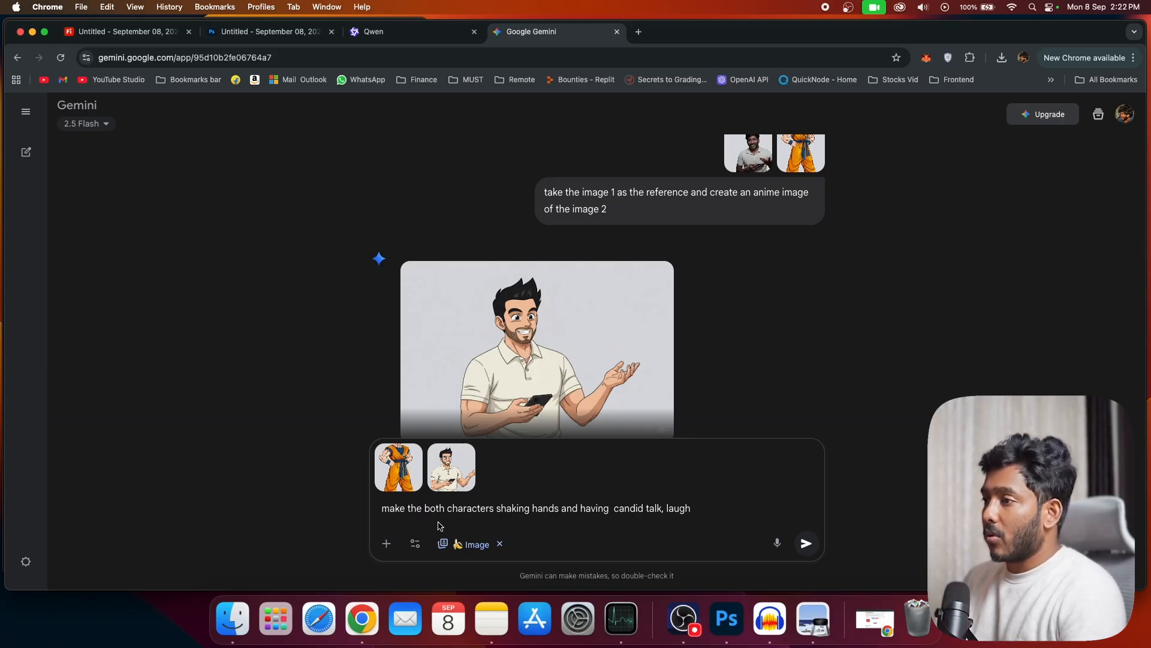
left_click(614, 513)
type("a")
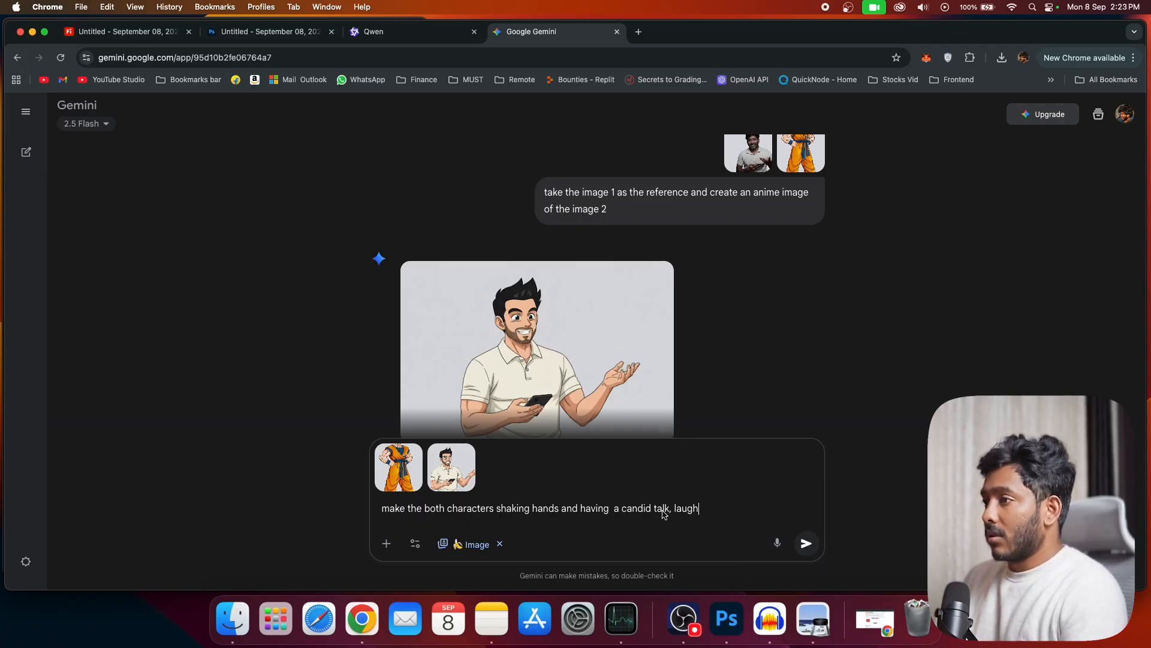
left_click_drag(701, 511, 342, 517)
key("super+c")
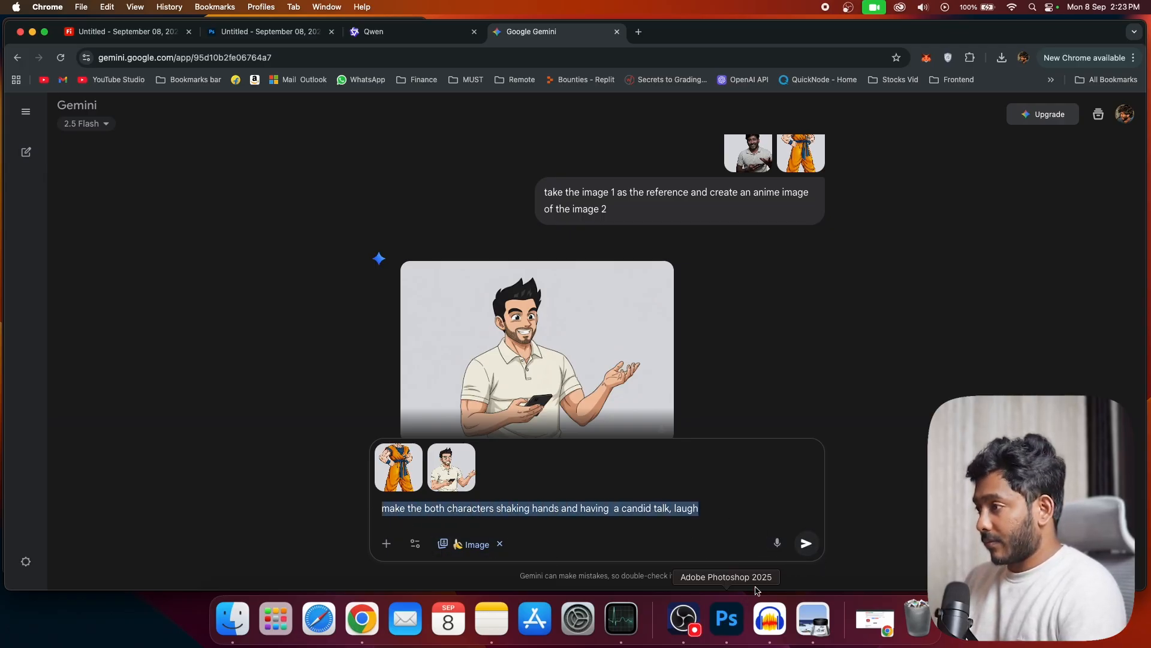
Step: In Qwen, attach Goku_anime_profile.png alongside the man's anime result and submit the same handshake prompt
key("ctrl+shift+Tab")
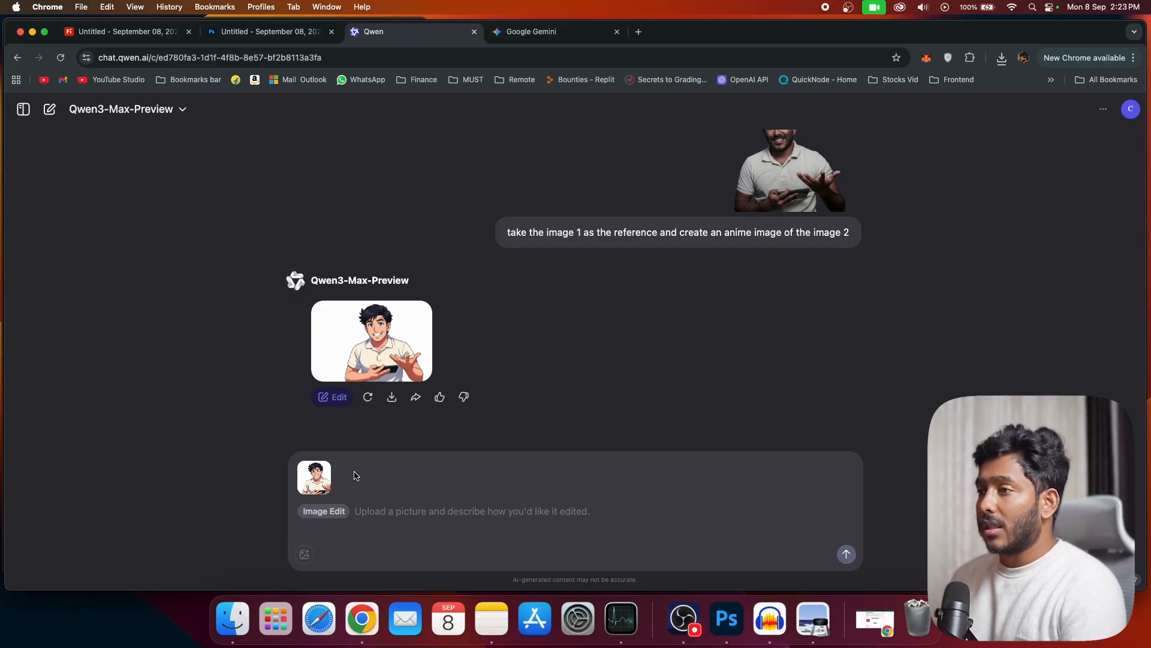
left_click(233, 618)
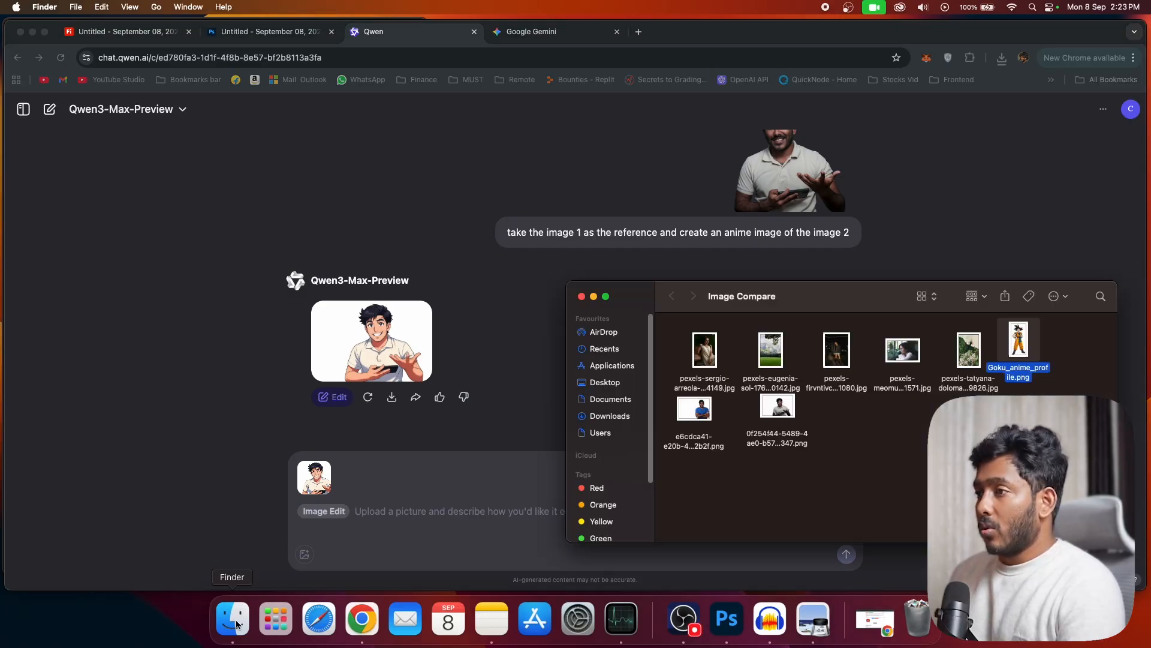
left_click_drag(1031, 345, 470, 480)
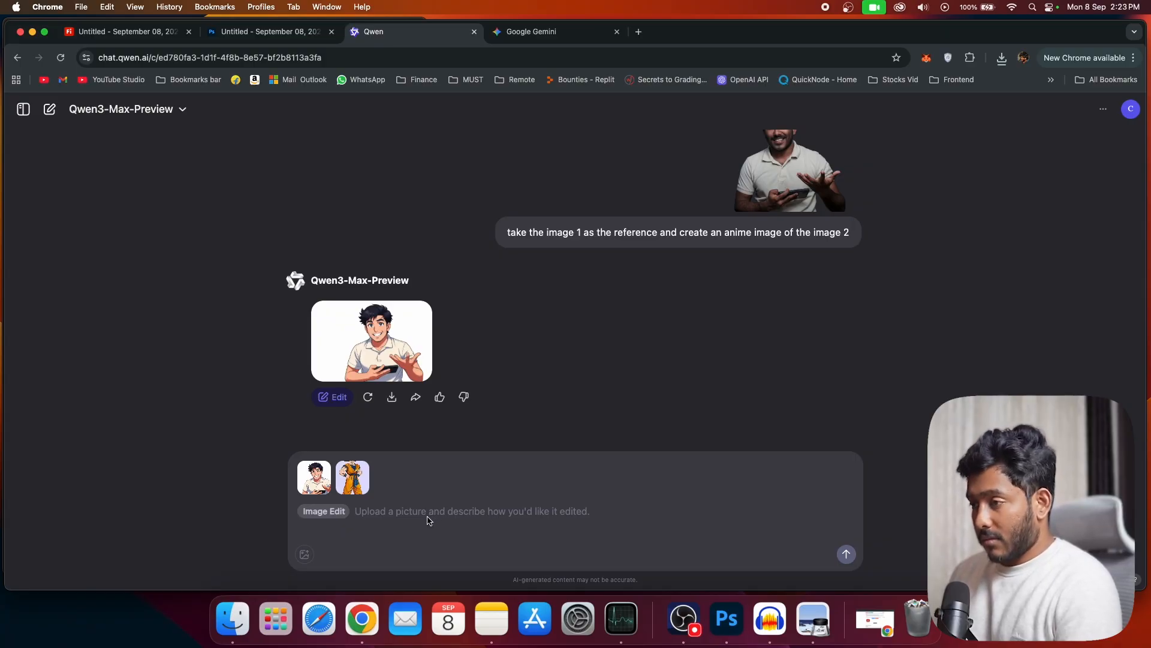
key("super+v")
key("Return")
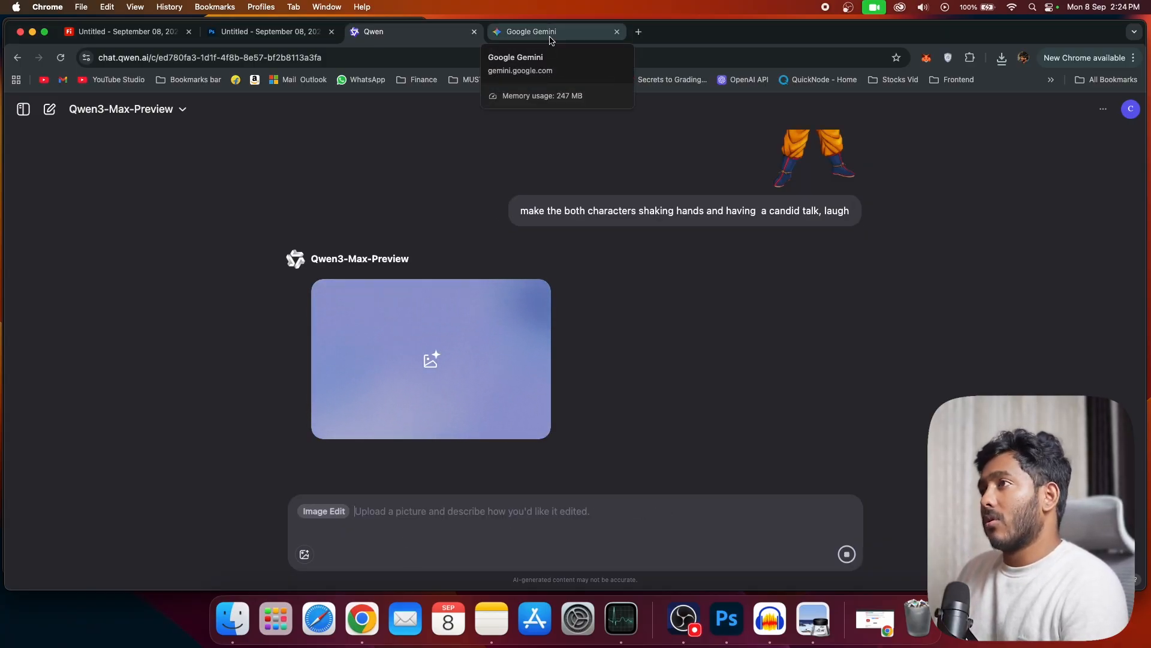
Step: Enlarge the handshake results from Gemini and Qwen in turn and compare how each combines the two characters
left_click(550, 41)
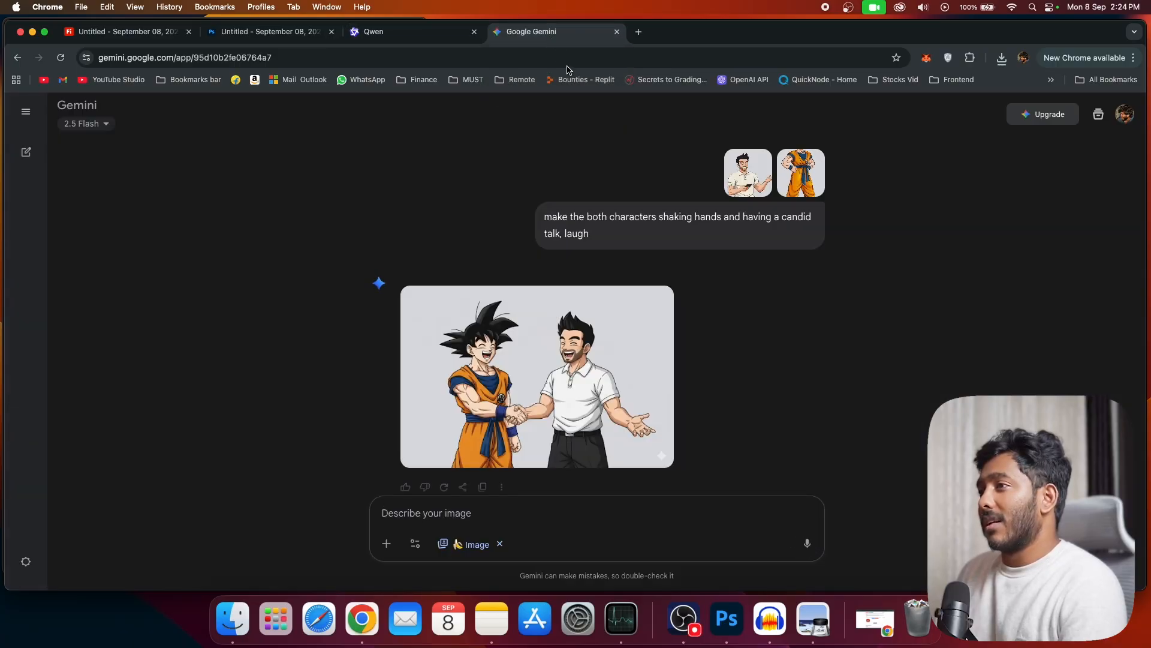
left_click(625, 428)
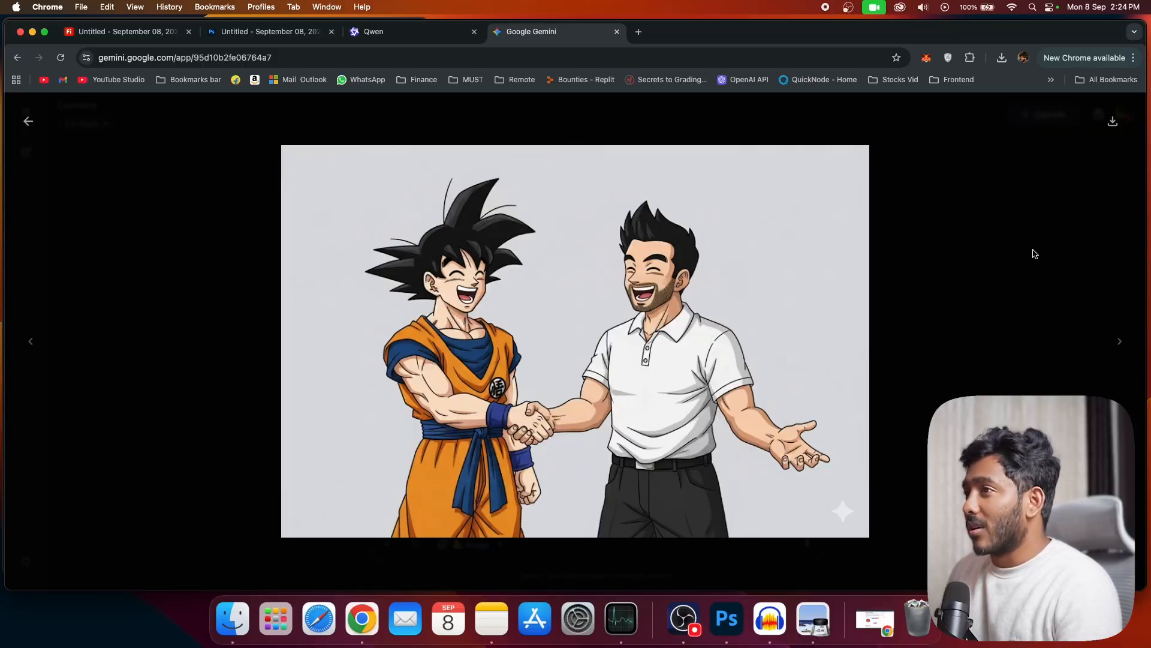
left_click(409, 40)
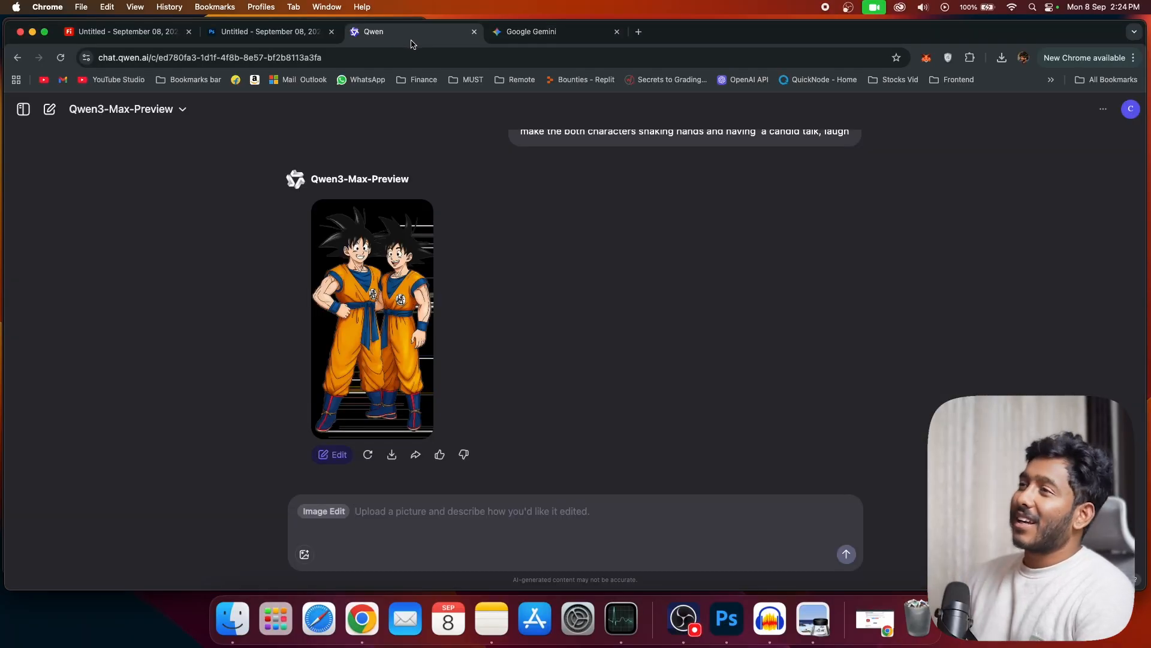
left_click(409, 369)
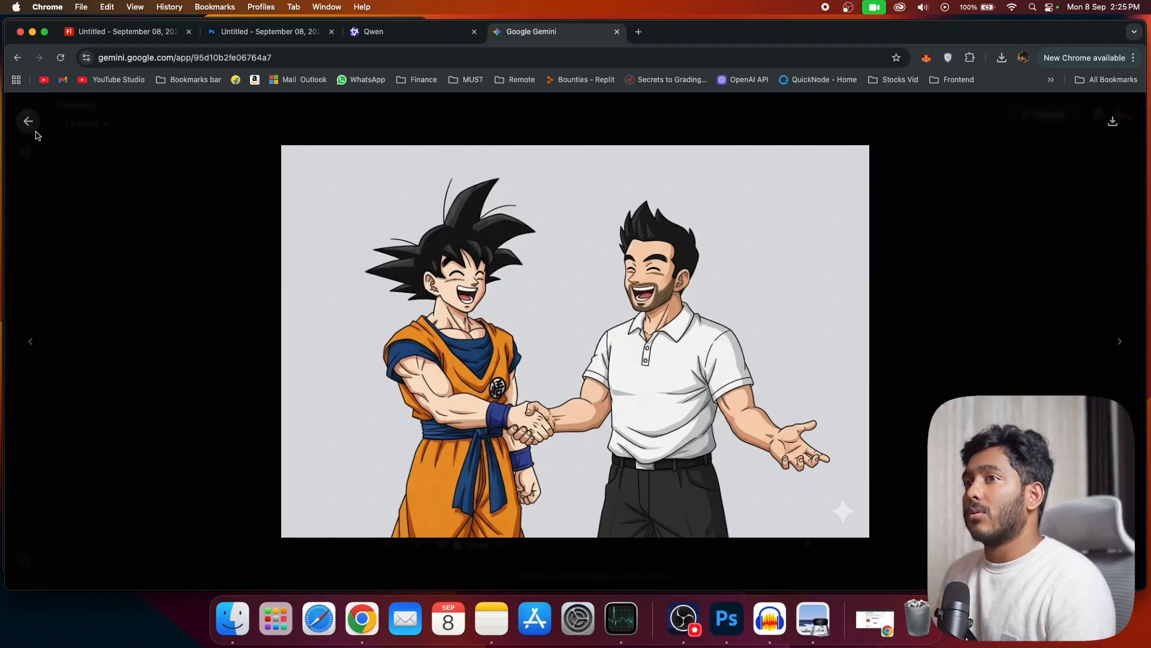
left_click(30, 125)
Step: Draft the Gemini prompt "create an illustration of the rabit and turtle race wherewe have happy turtile winning and sad rabbit ruuning fast to win"
scroll(383, 365, "down", 1)
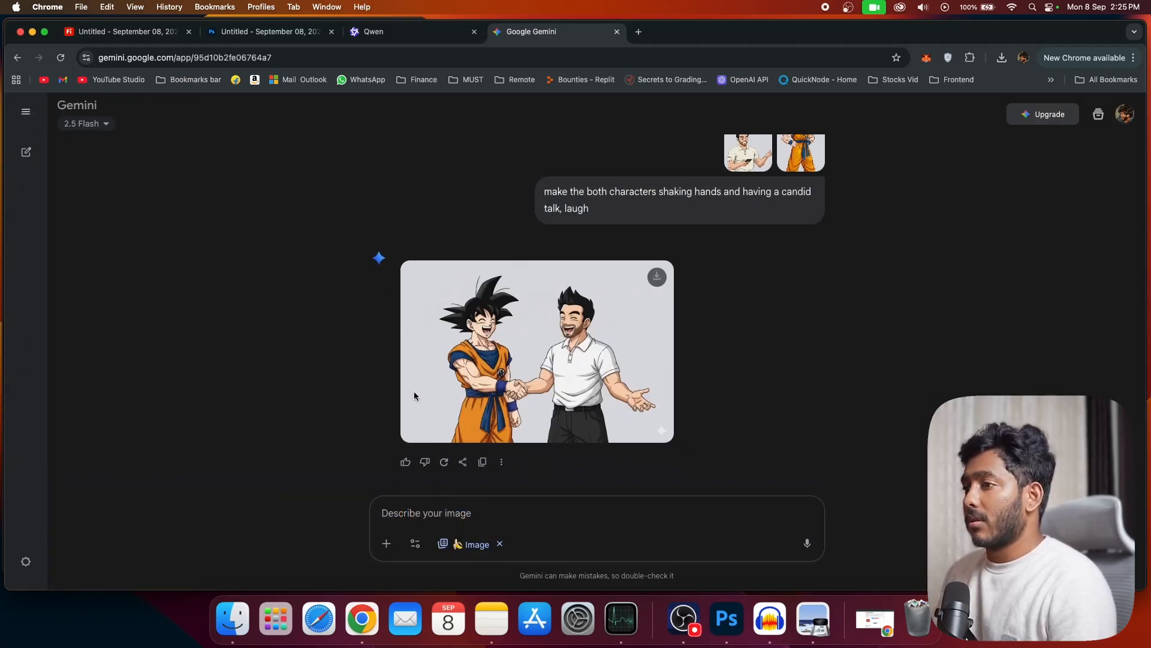
left_click(432, 523)
type("create an illustration of the rabit and turtle race, happy tur")
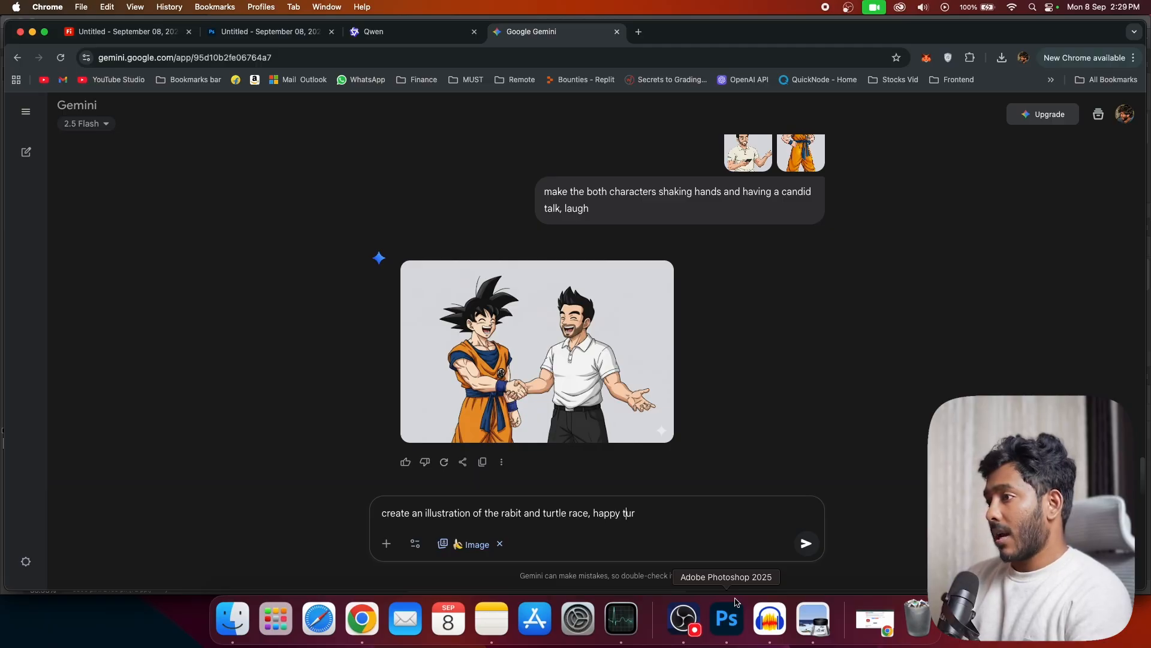
type("tile am")
key("BackSpace")
type("nd sad rabbit ruuning fast to win")
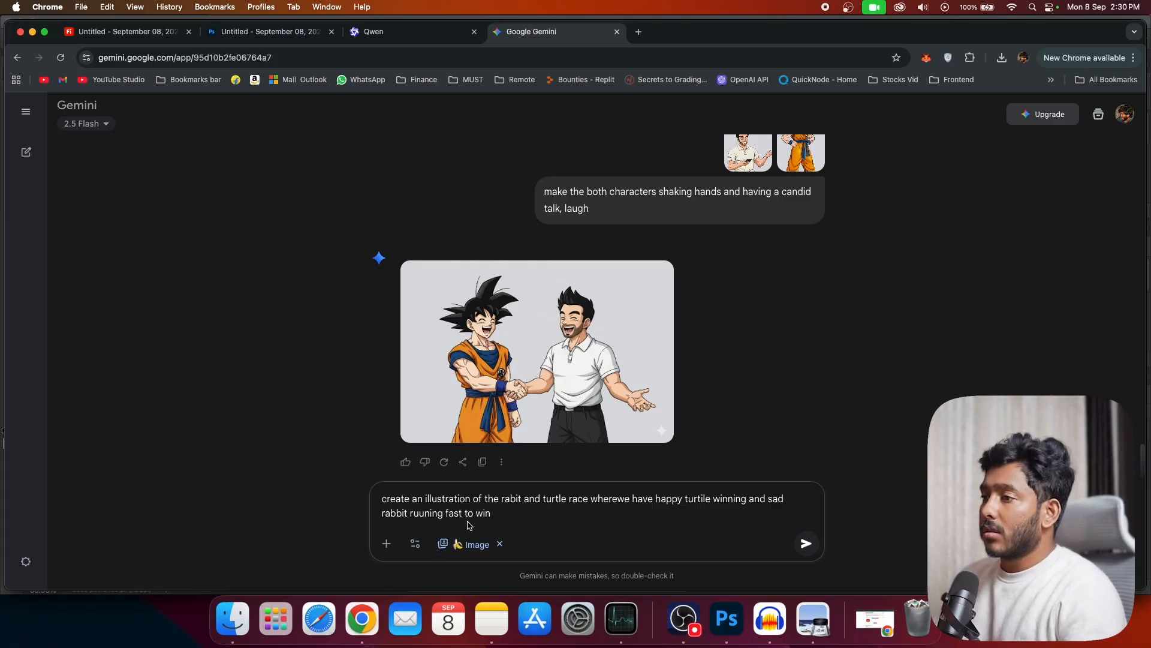
Step: Separate "where" and "we" in the race prompt, select its full text for reuse and submit it in Gemini
left_click(426, 514)
type("n")
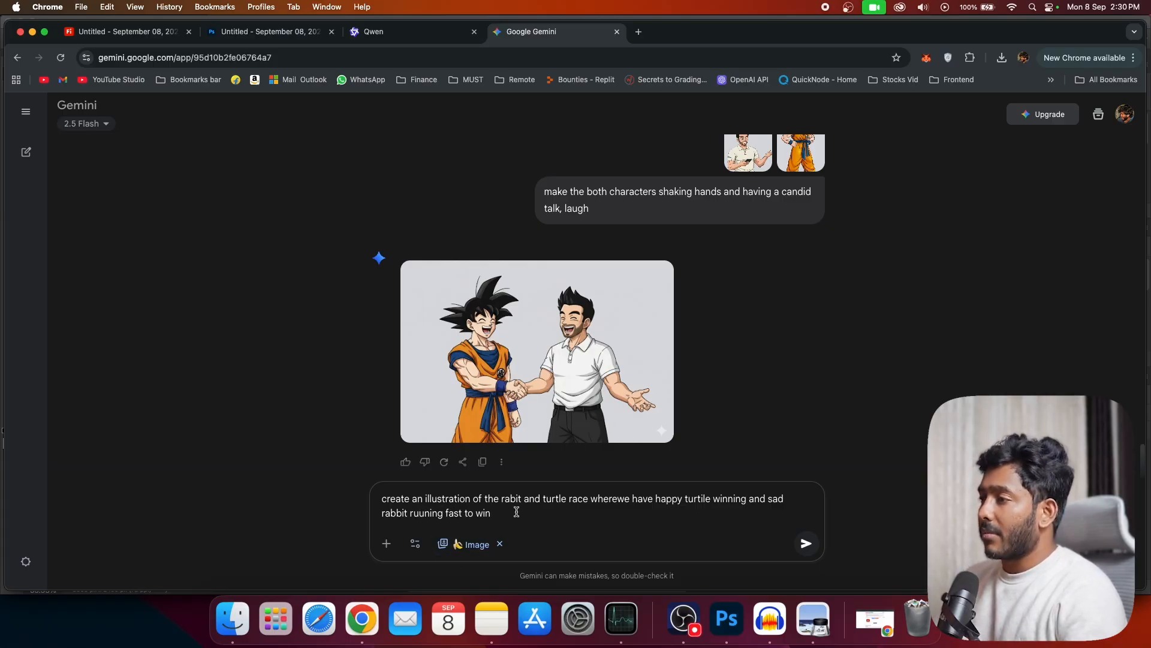
left_click(616, 499)
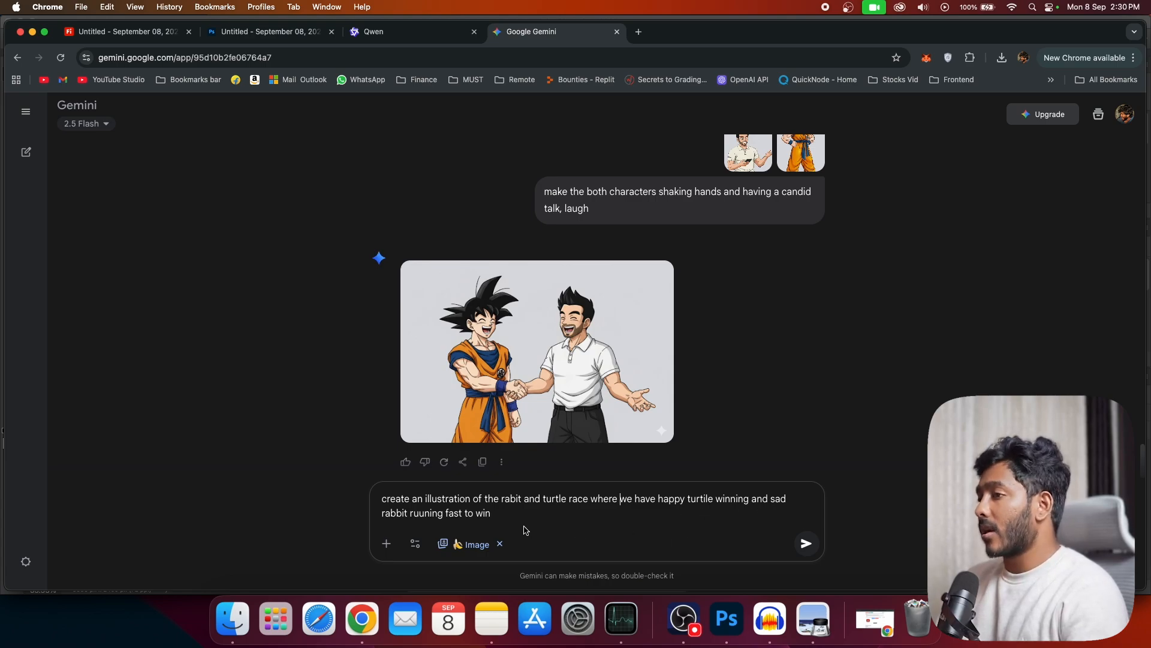
left_click_drag(510, 518, 381, 497)
left_click(530, 544)
key("Return")
Step: Switch to Adobe Firefly, open its text-to-image generator and check the available models
left_click(396, 32)
left_click(127, 32)
left_click(334, 449)
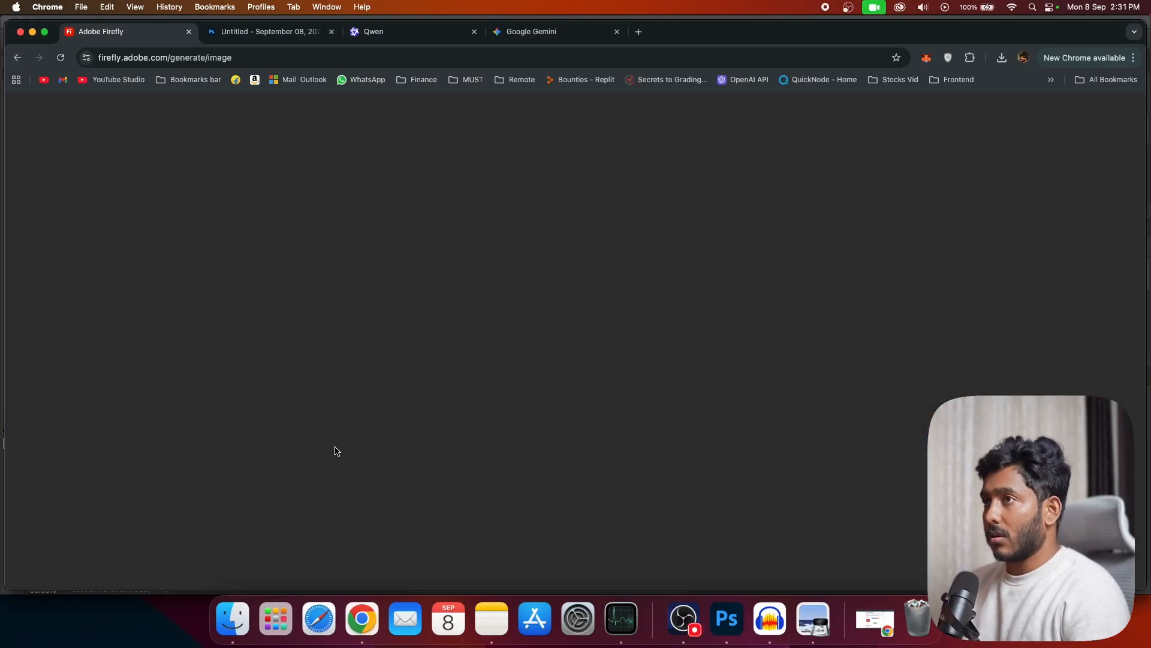
left_click(689, 438)
left_click(110, 201)
left_click(94, 327)
left_click(165, 204)
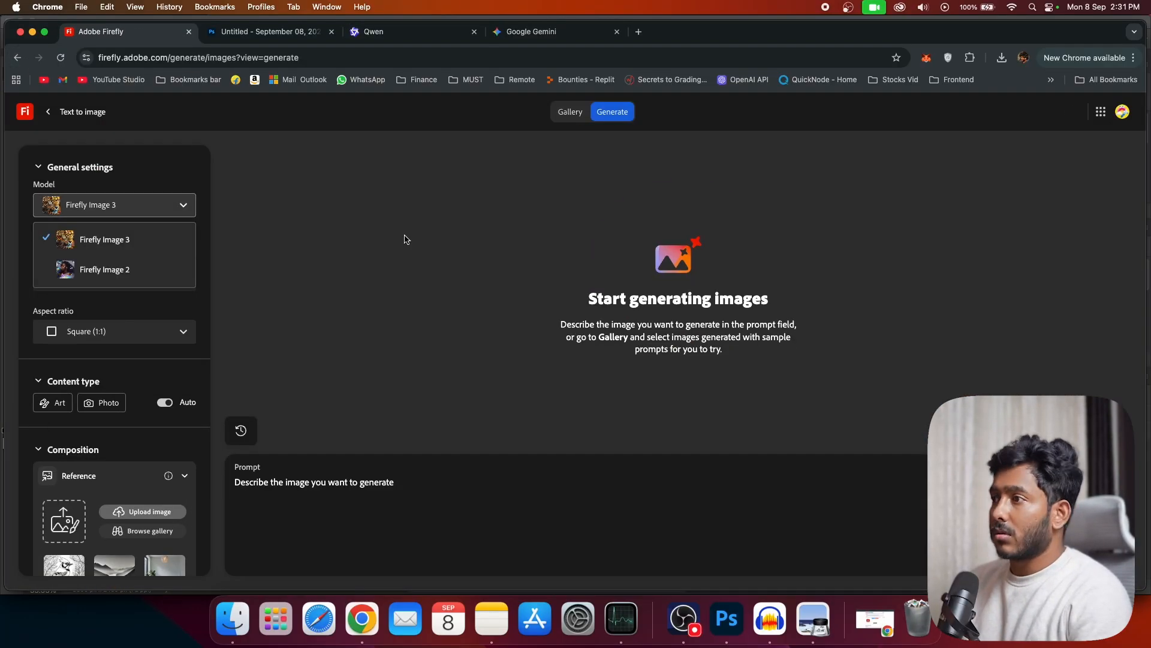
Step: Return to Firefly's text-to-image page with the Firefly Image 4 model and enter the same rabbit and turtle race prompt
left_click(17, 57)
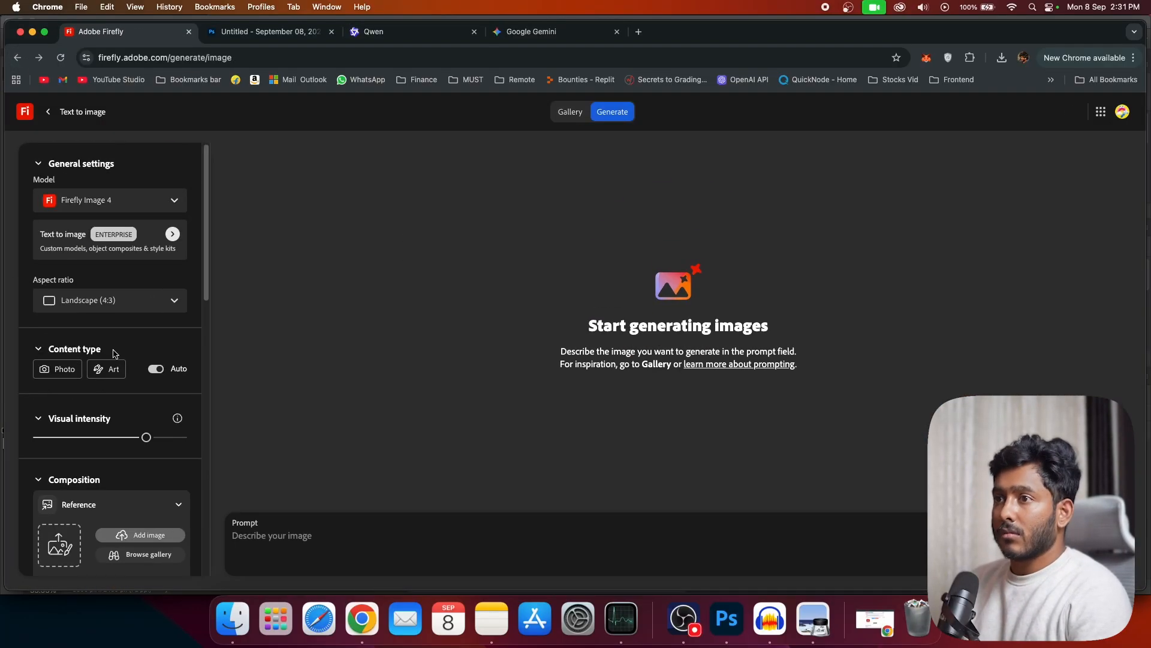
left_click(110, 351)
left_click(501, 548)
type("create an illustration of the rabit and turtle race where we have happy turtile winning and sad rabbit ruuning fast to win")
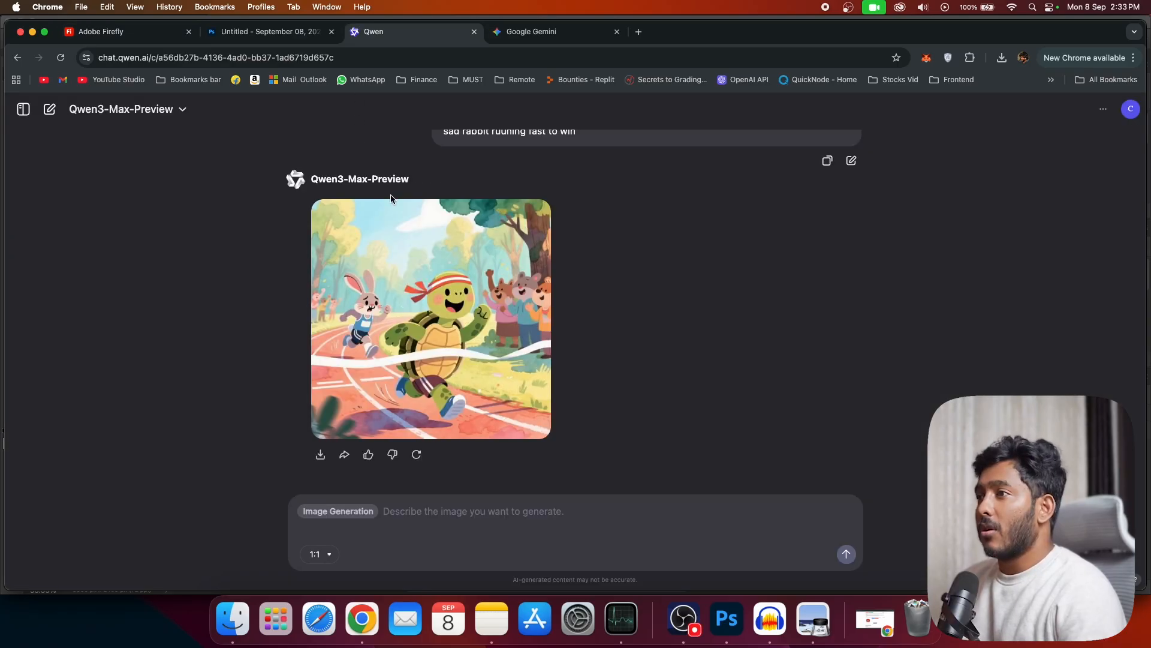
Step: Enlarge the race illustrations from Qwen and Gemini in turn and compare the scene, characters and expressions
left_click(451, 265)
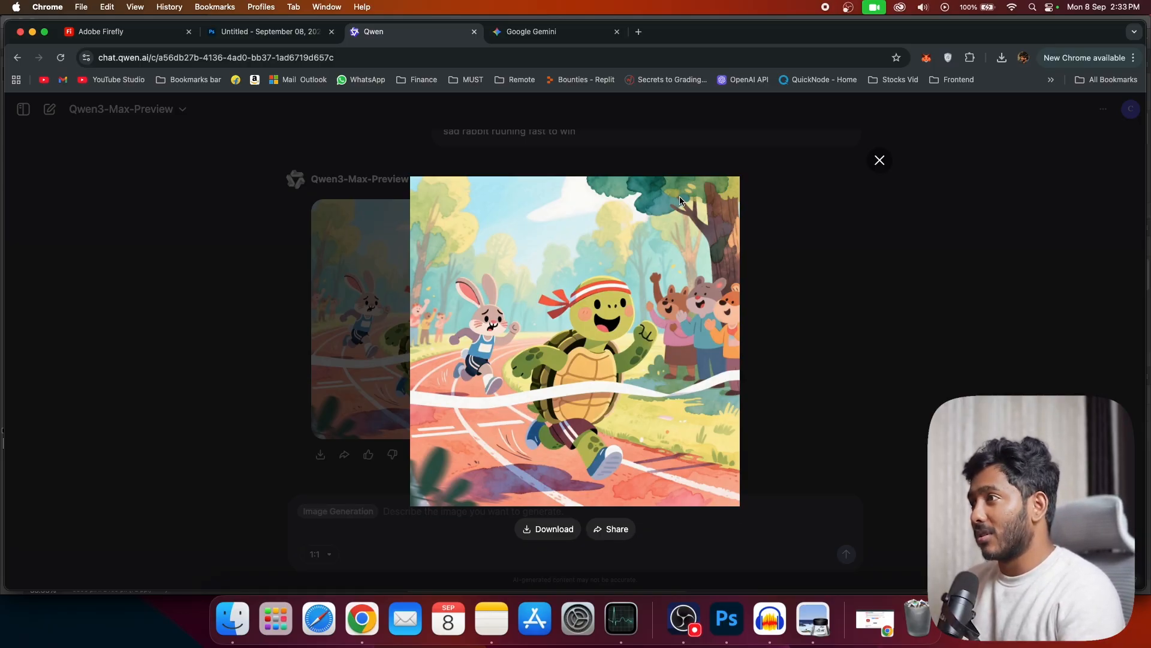
left_click(382, 489)
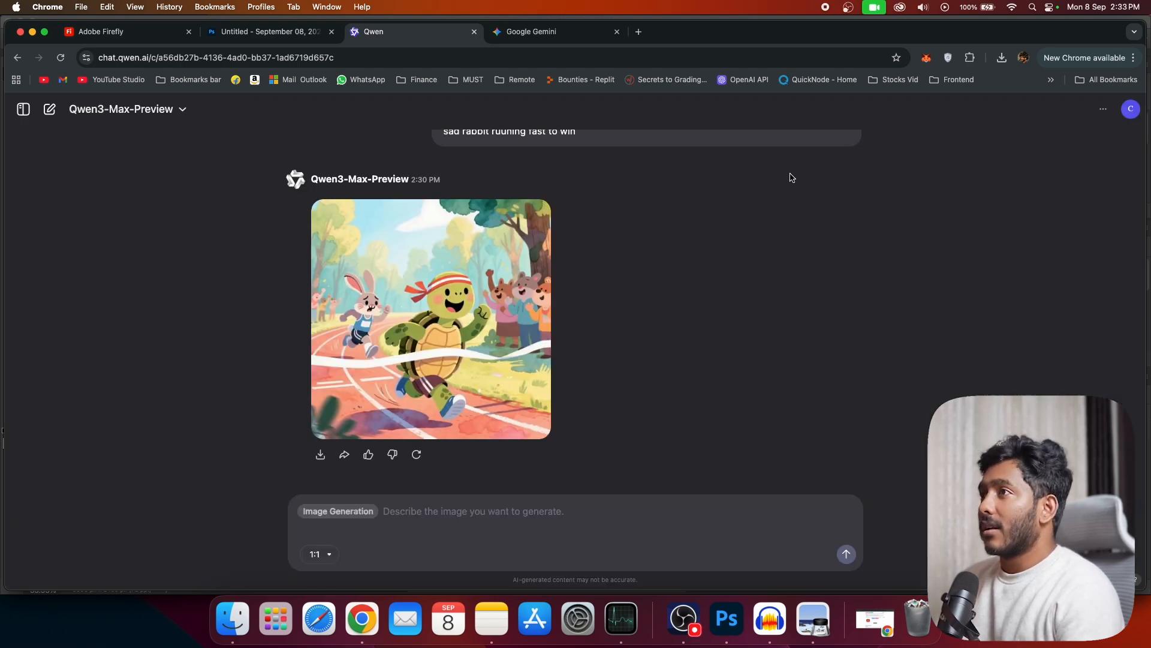
left_click(561, 34)
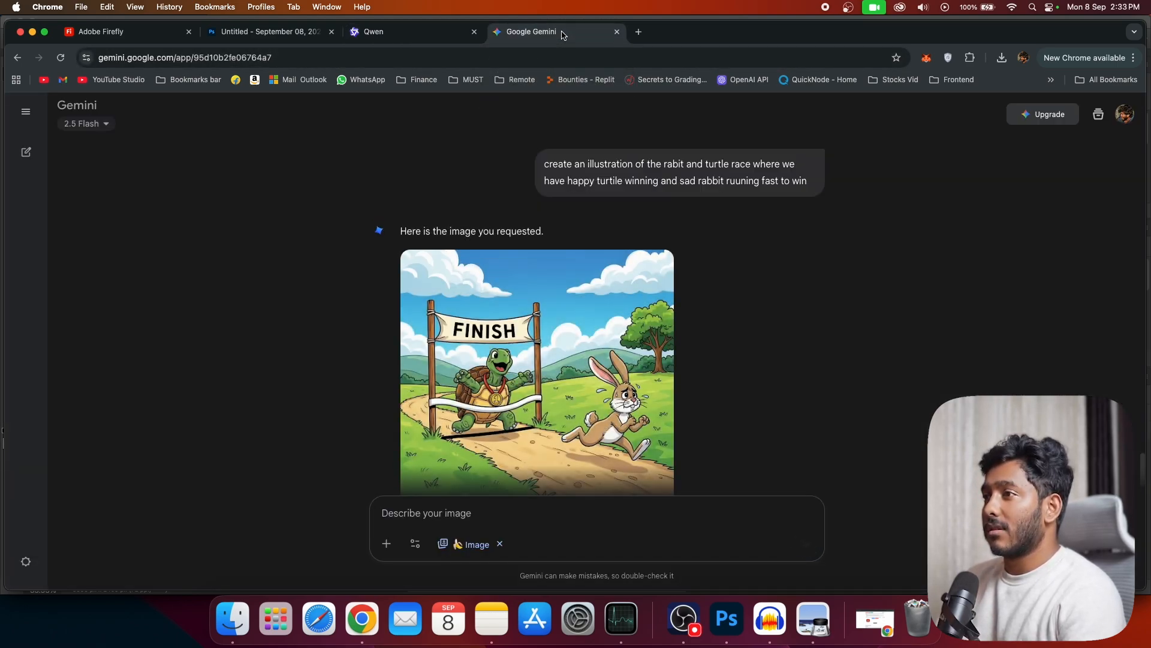
left_click(652, 490)
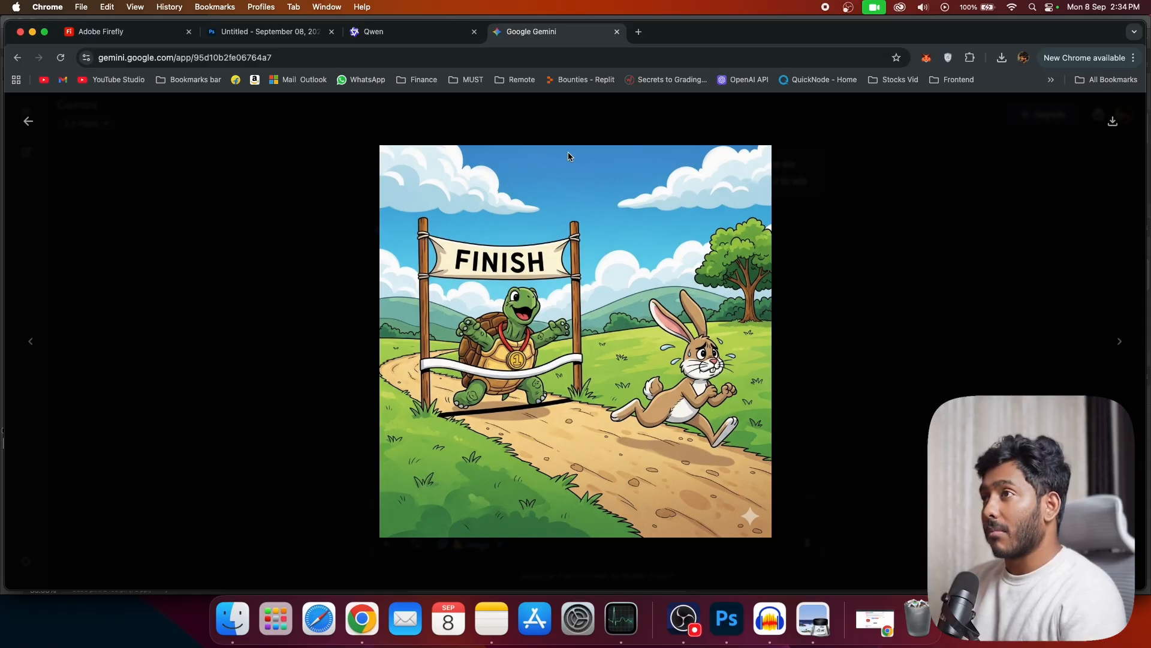
left_click(396, 31)
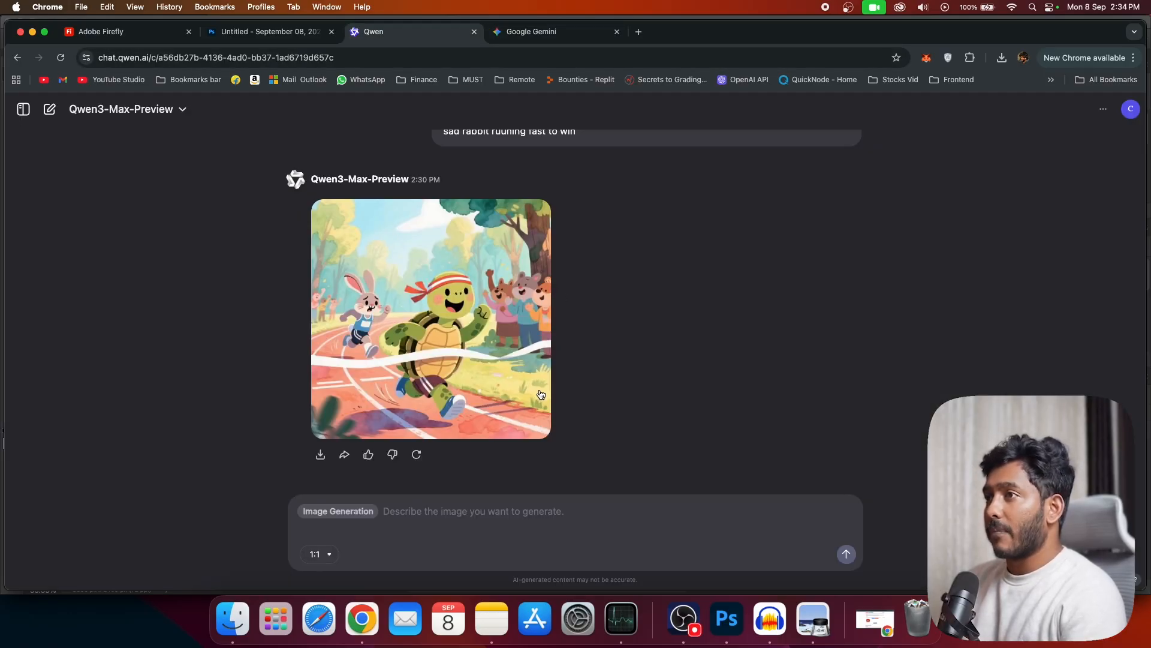
Step: Enlarge Firefly's race illustrations and browse through the variations to judge how well they follow the prompt
left_click(151, 34)
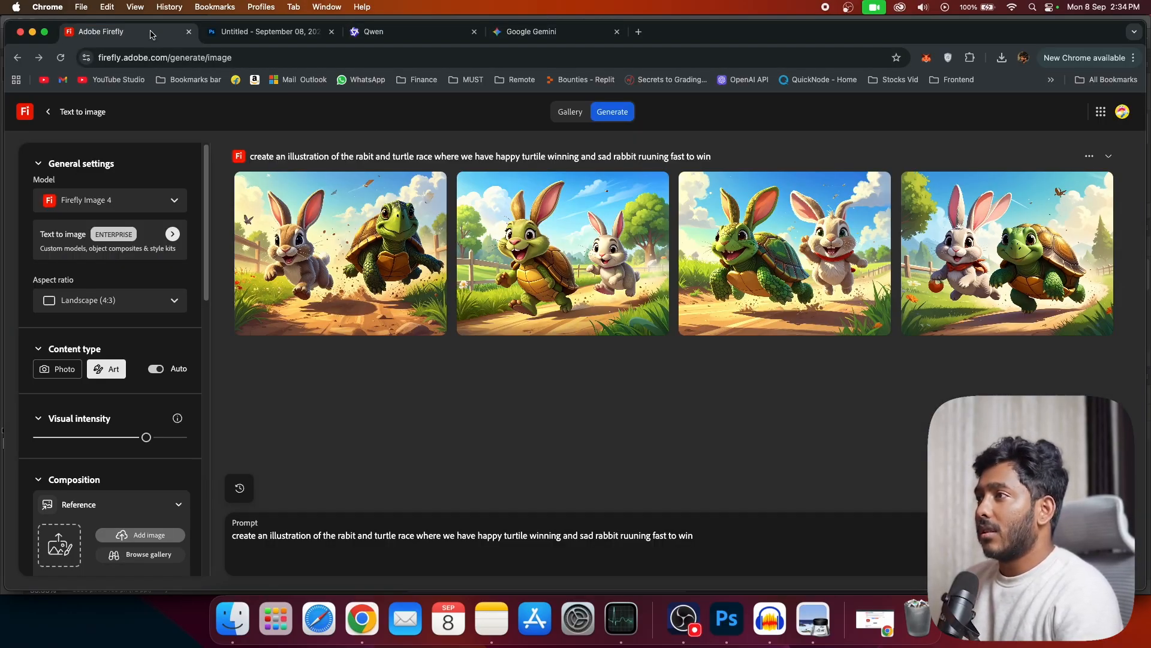
left_click(311, 258)
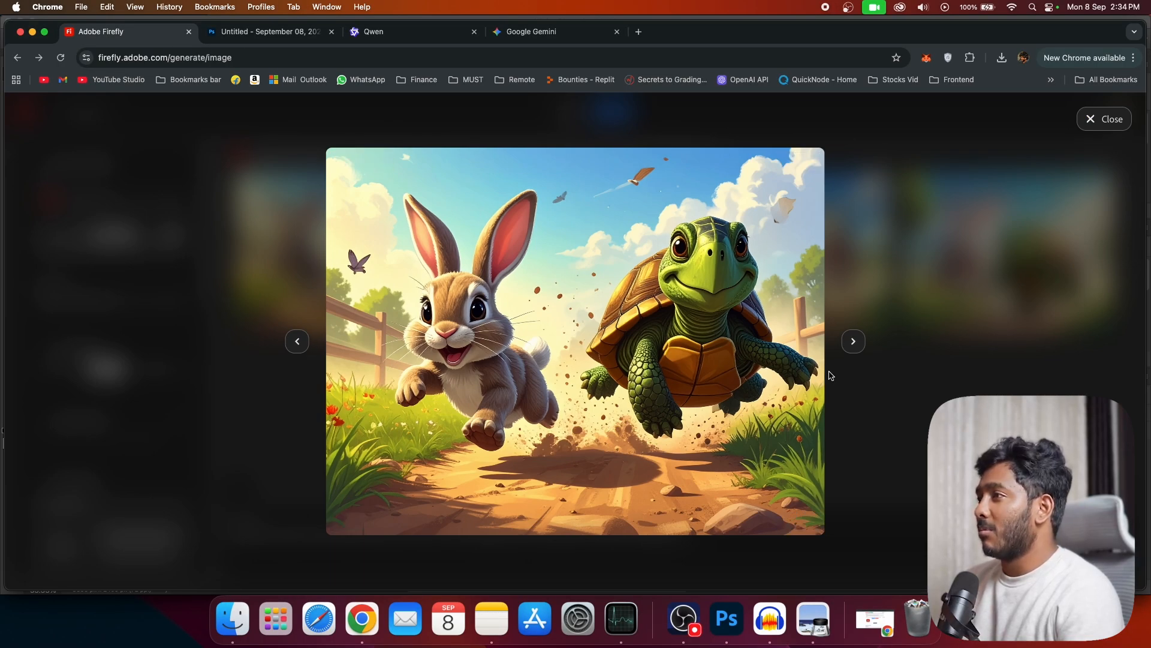
left_click(851, 343)
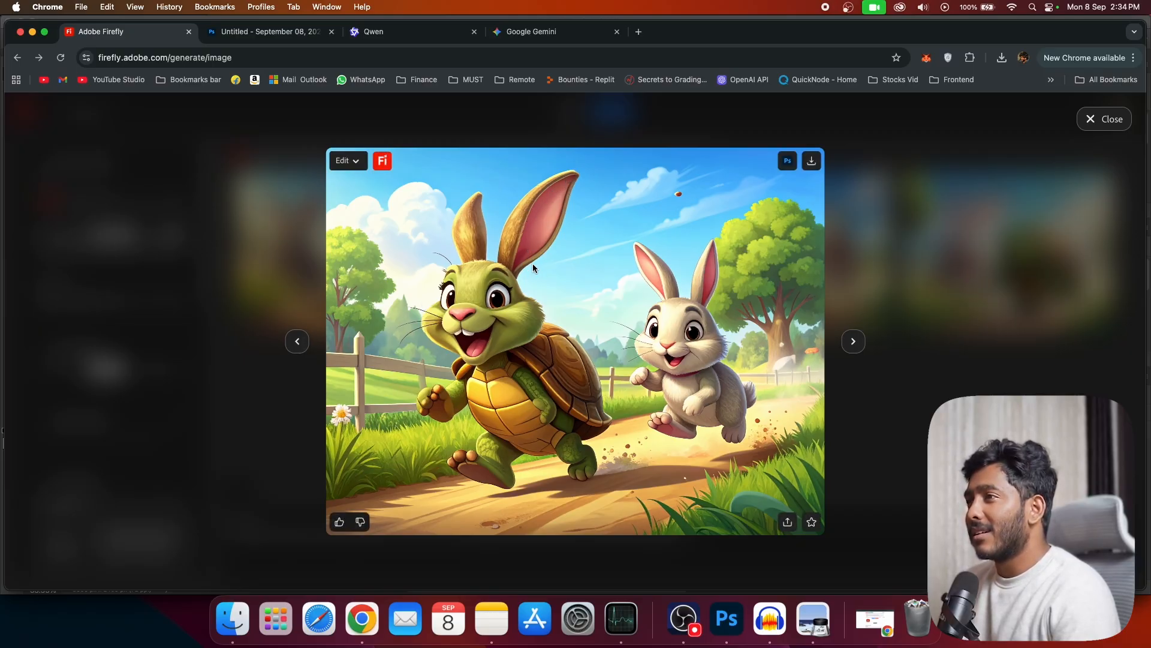
key("Right")
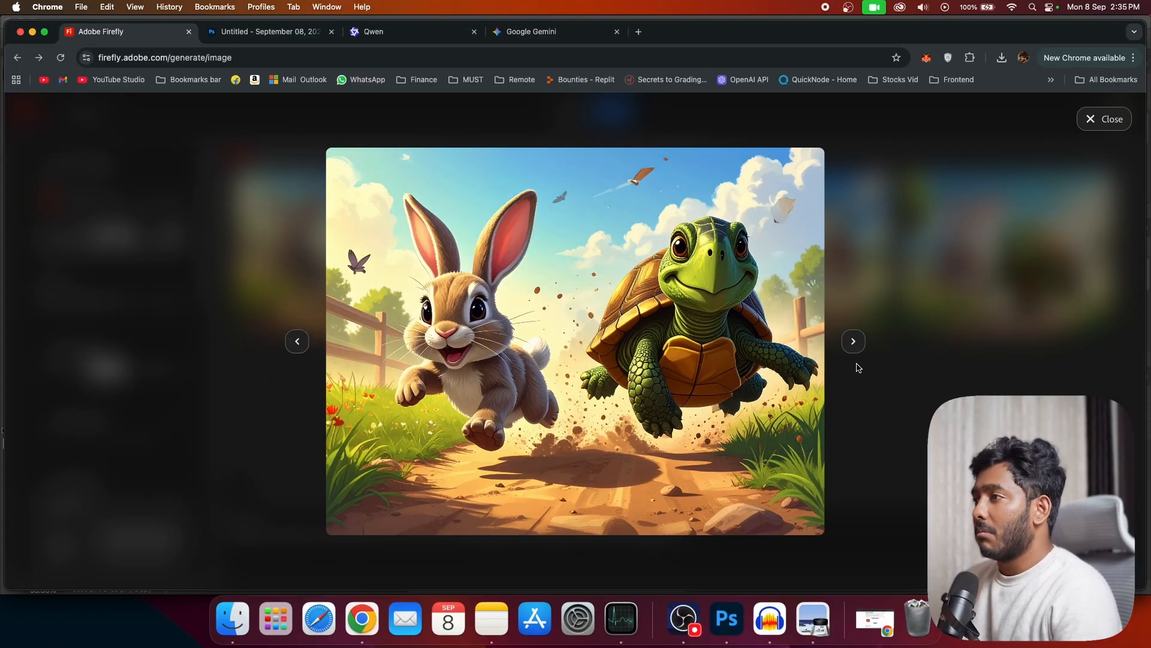
left_click(853, 341)
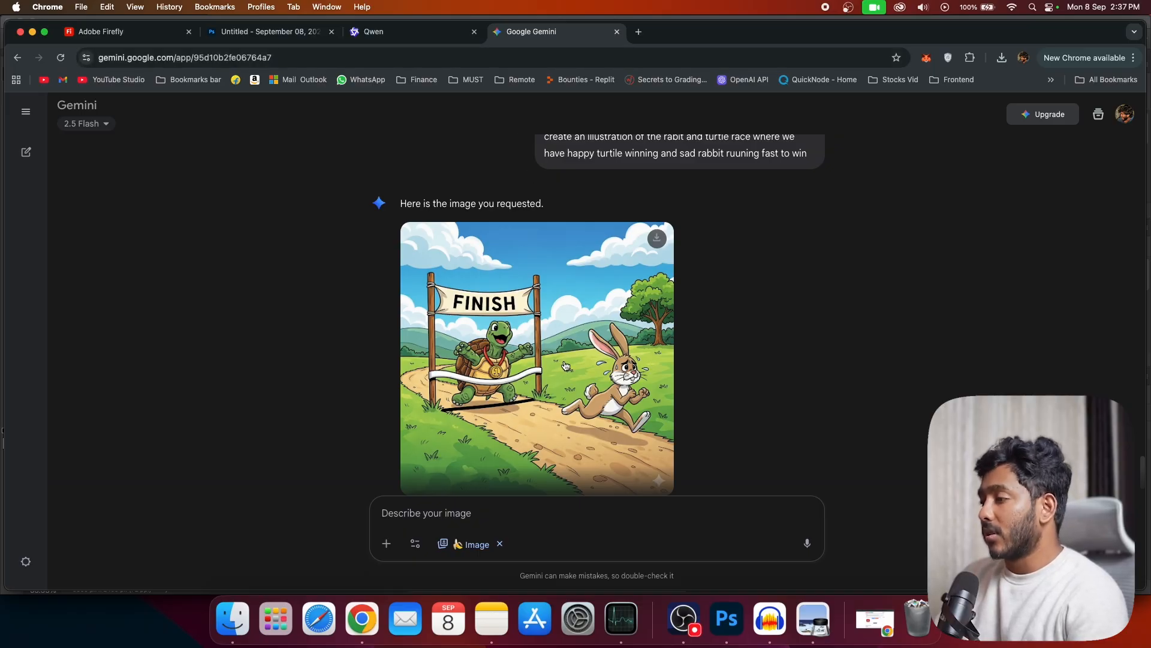
Step: Switch to Photoshop, select the woman as the subject and generate a fill with the prompt "make the lady looking to the sea through the window"
left_click(727, 618)
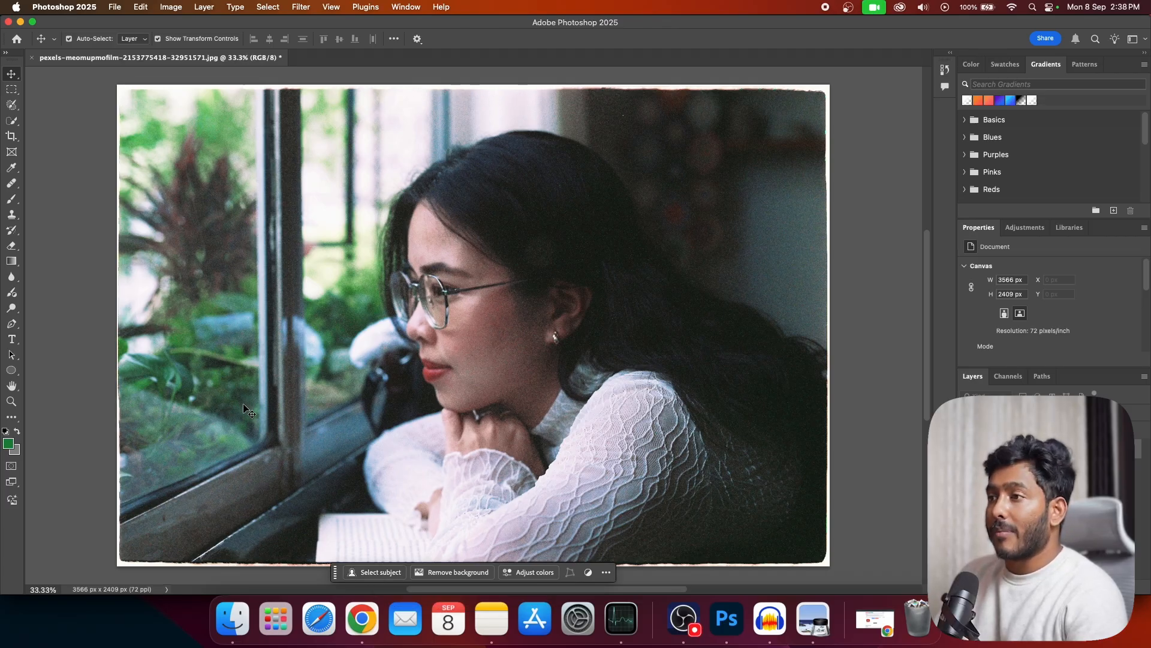
left_click(373, 573)
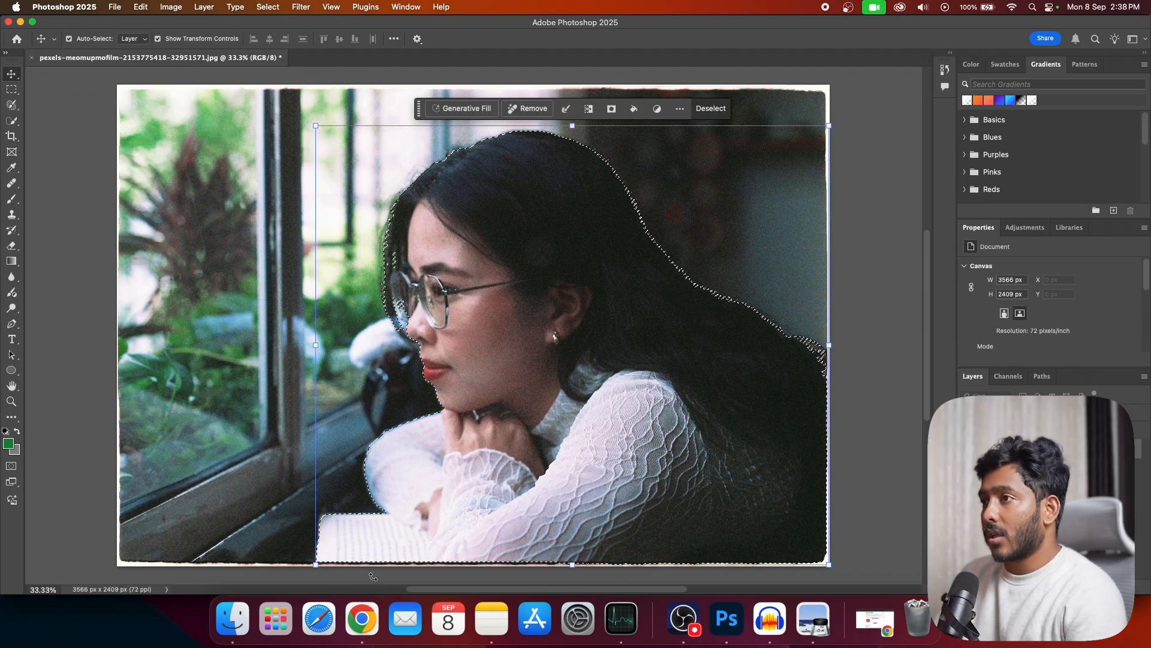
left_click(466, 108)
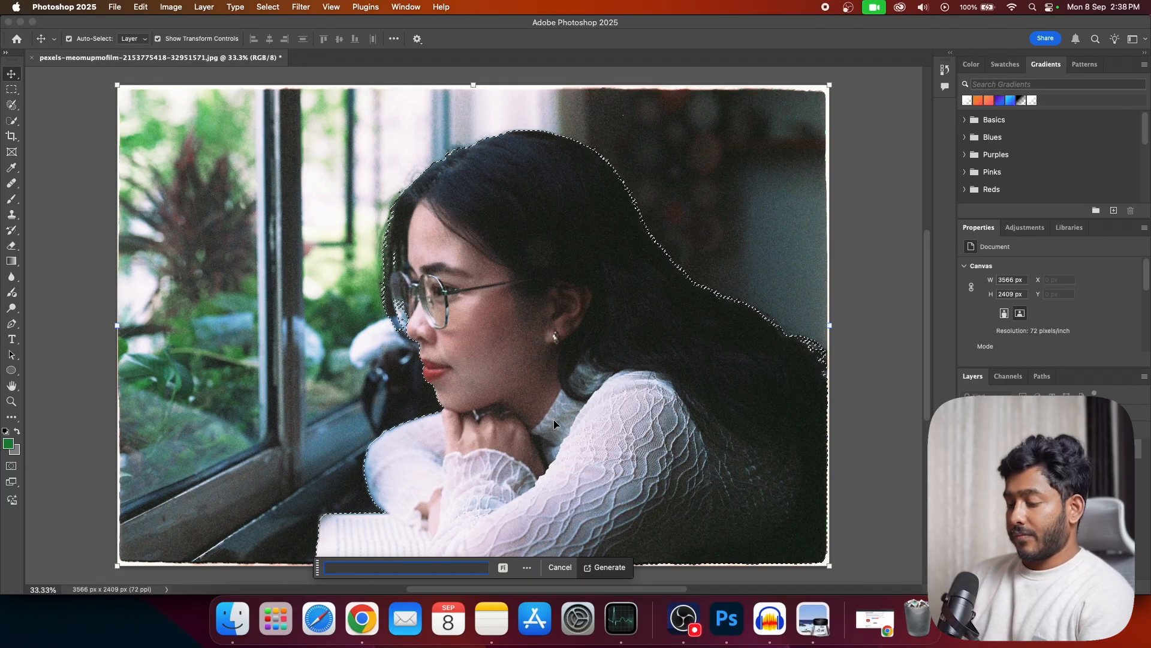
type("the lady looking through the win")
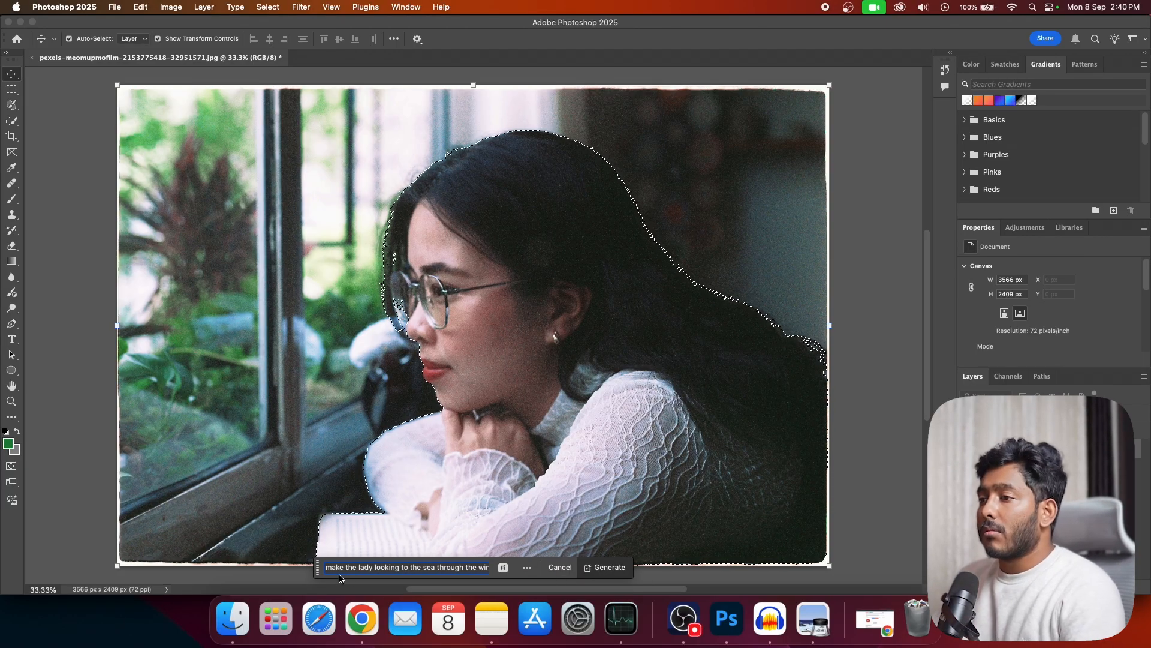
key("super+a")
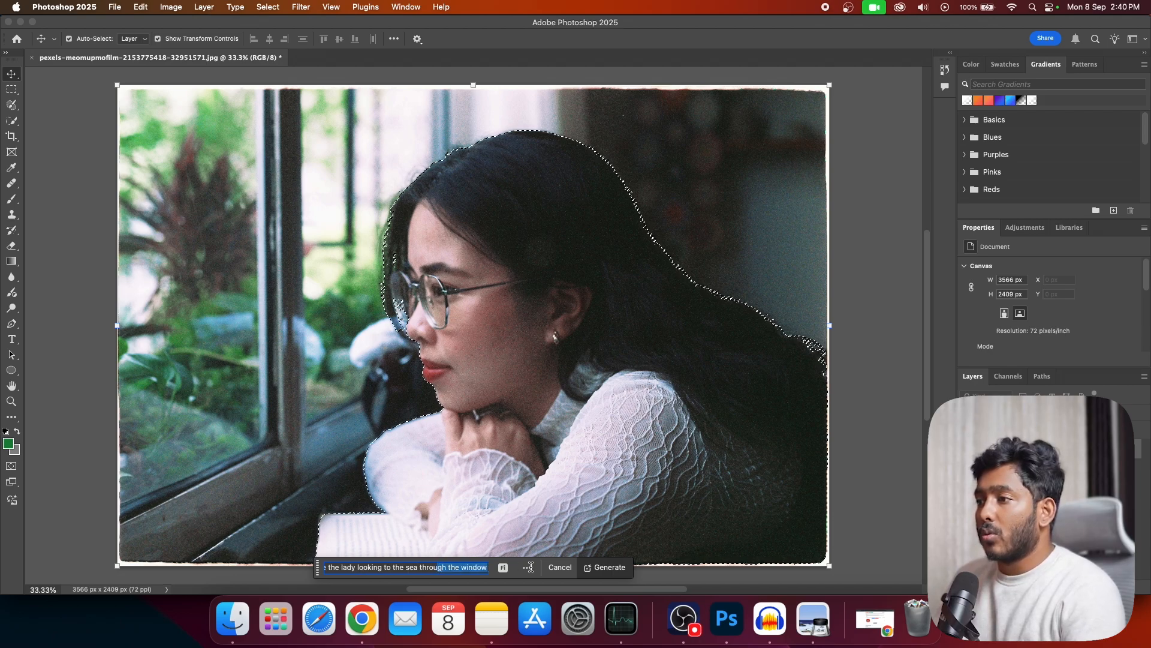
left_click(606, 568)
Step: Switch to Gemini in Chrome and add the photo of the woman at the window from the Image Compare folder
left_click(374, 639)
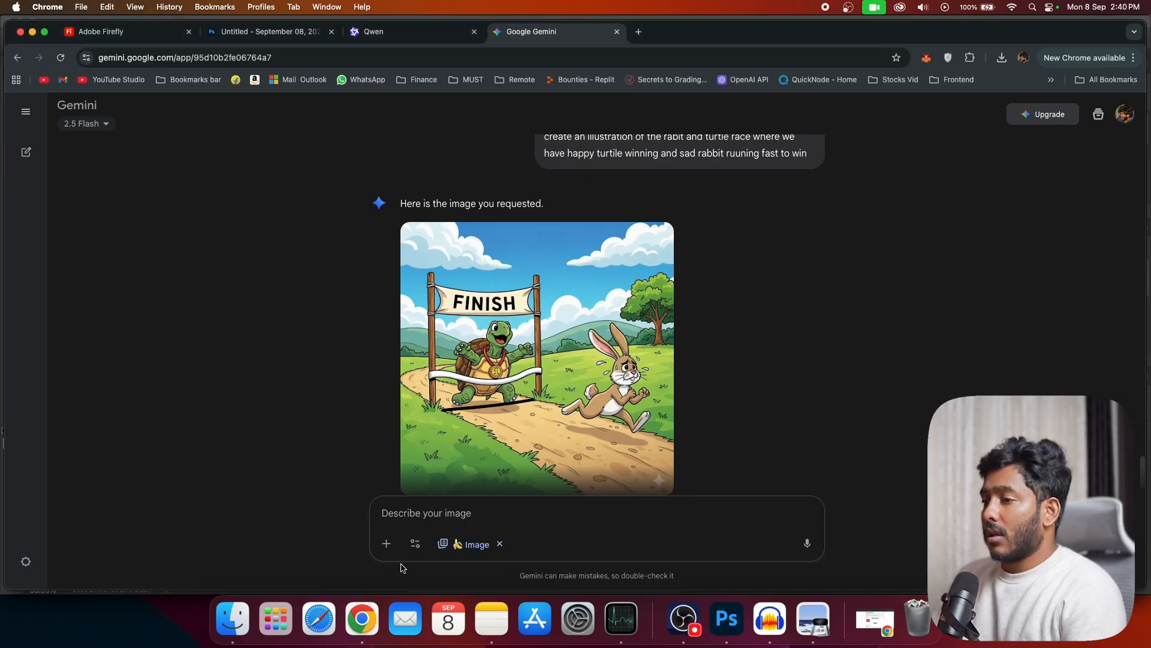
left_click(248, 625)
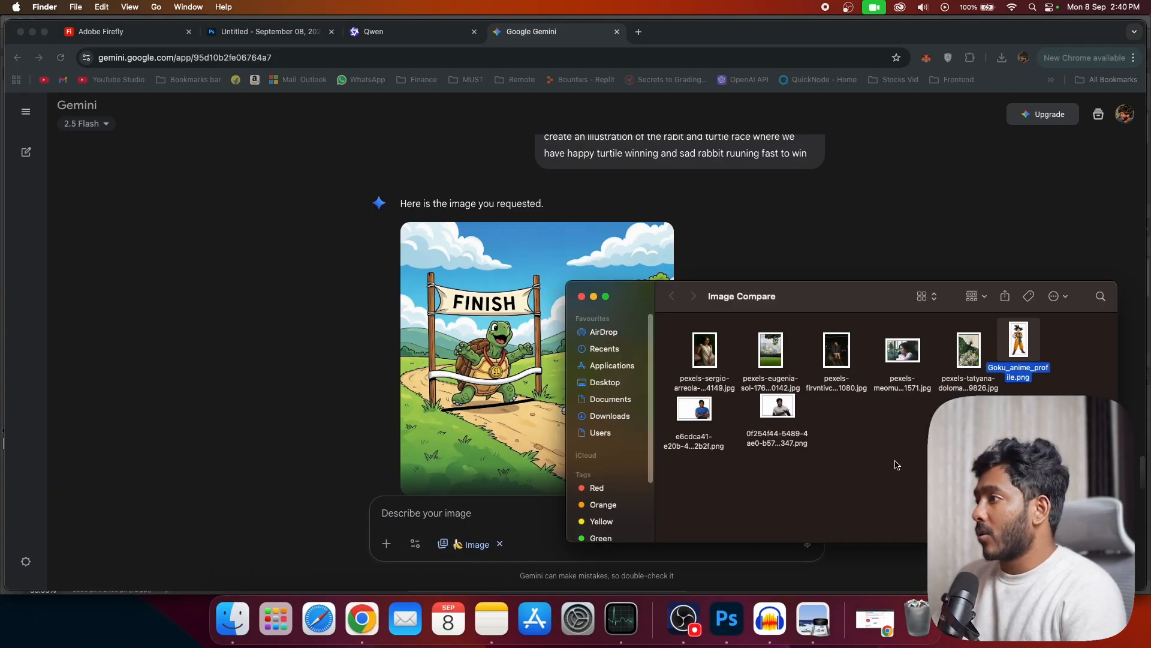
left_click_drag(903, 367, 796, 429)
left_click(942, 456)
left_click(903, 353)
Step: Examine Photoshop's sea-view generation of the woman, and enlarge Gemini's version for comparison
left_click(727, 626)
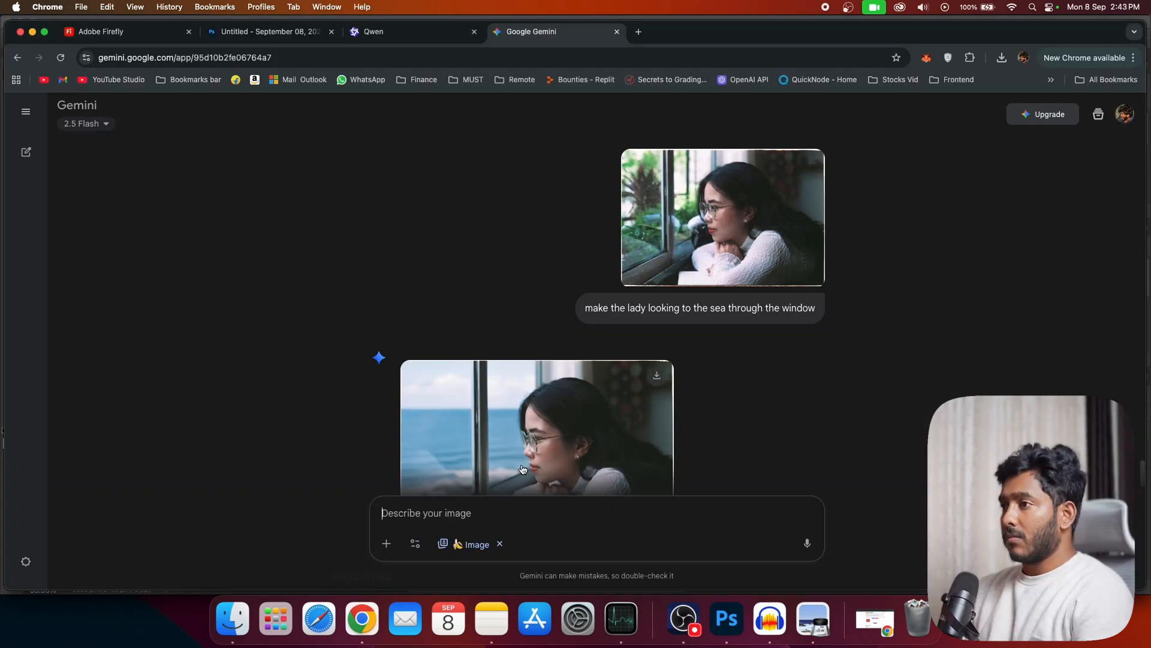
scroll(535, 483, "down", 2)
left_click(522, 411)
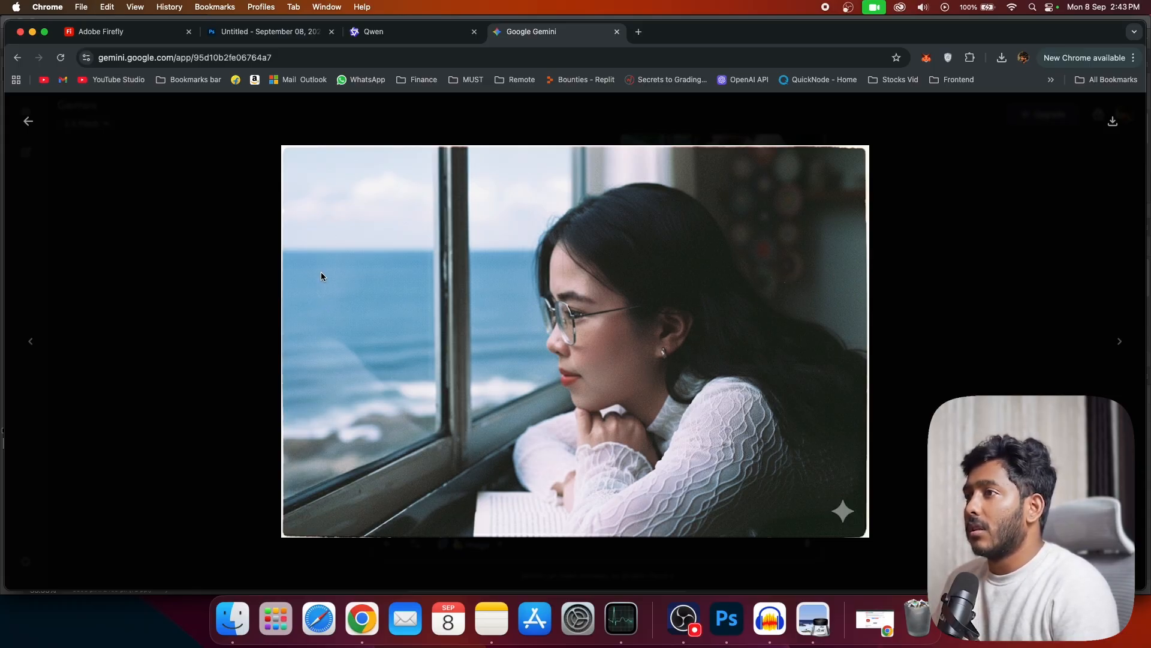
Step: Return to Photoshop, change the fill prompt to "make the lady looking to the vibrant blue sea through the window" and regenerate
left_click(722, 604)
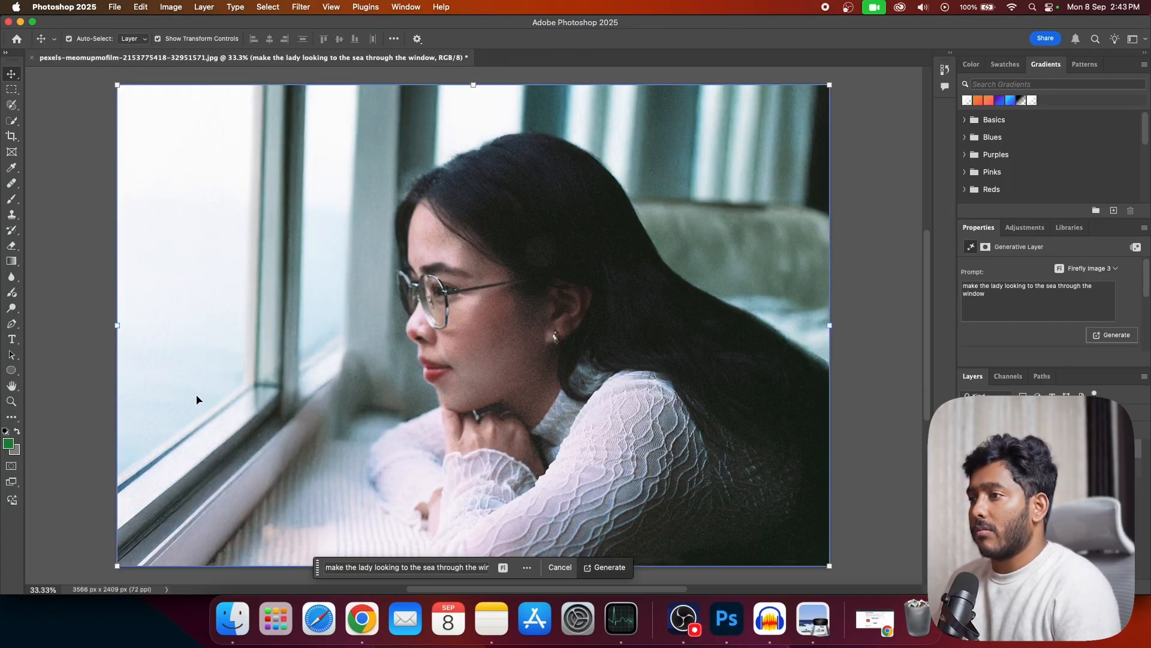
left_click(465, 569)
left_click(462, 572)
triple_click(426, 568)
left_click(426, 570)
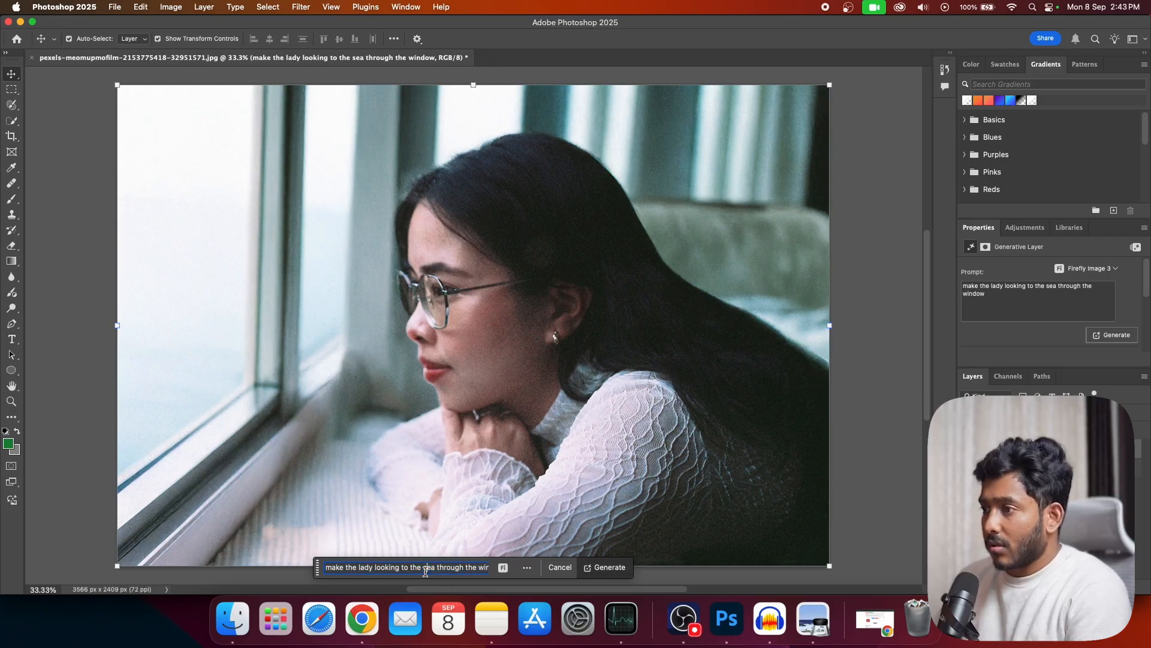
triple_click(425, 569)
left_click(420, 567)
triple_click(419, 567)
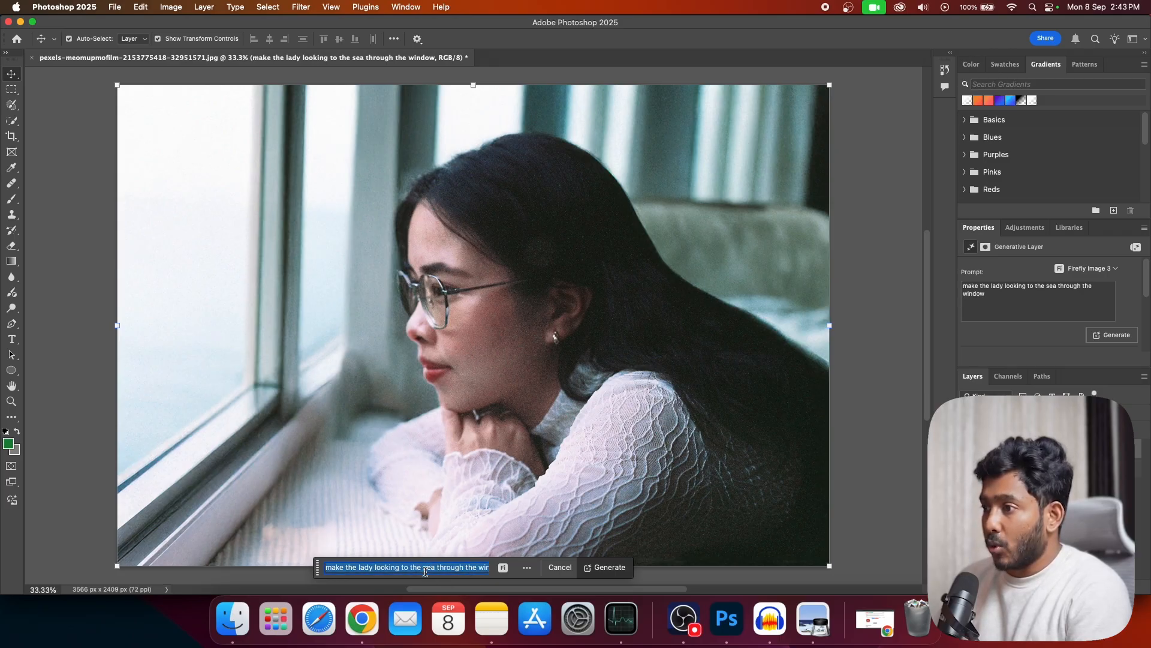
left_click(425, 569)
type("vibrant blue")
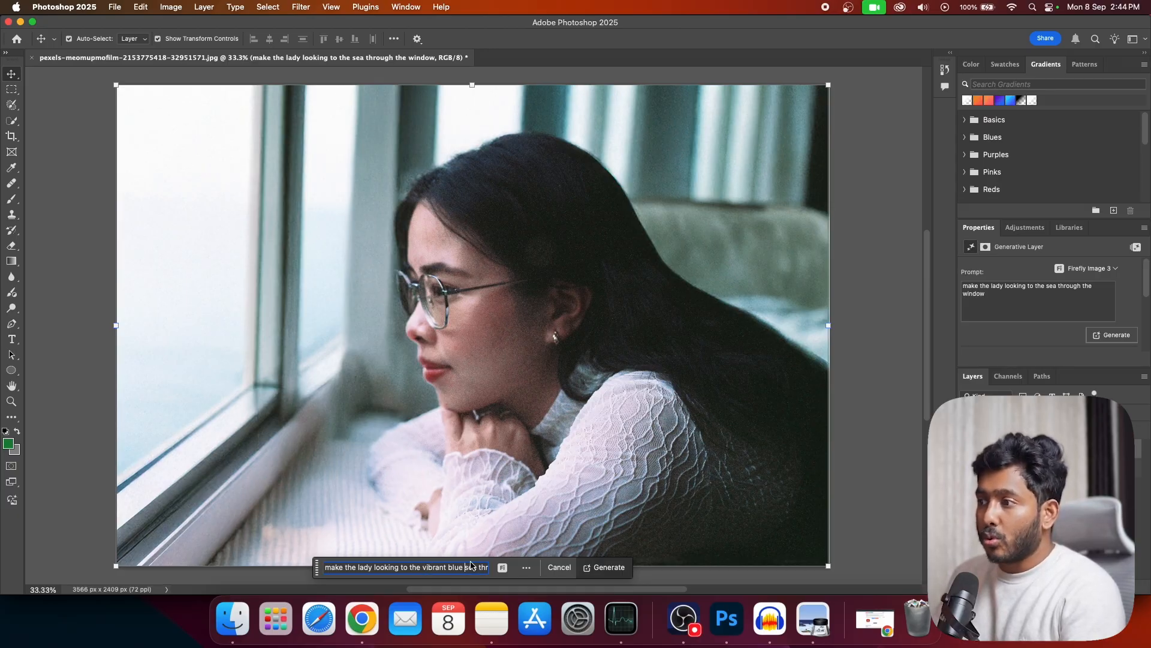
left_click(607, 568)
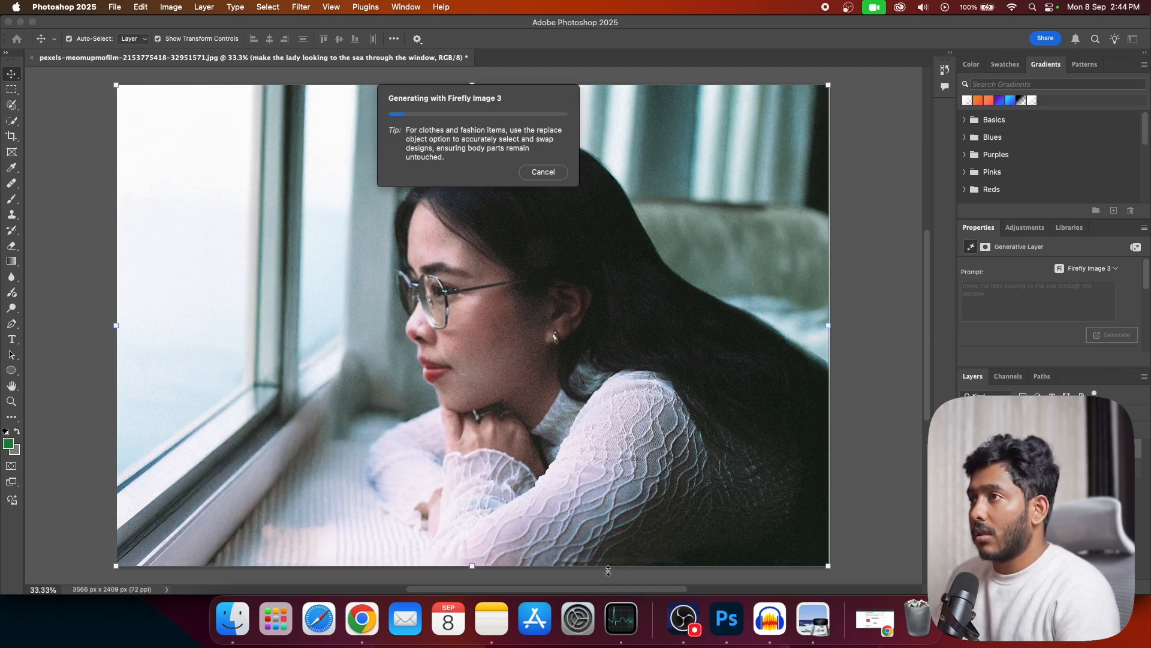
Step: Switch to Chrome, enlarge Qwen's sea-view edit and compare the woman's face and pose with the original and Gemini's version
left_click(361, 618)
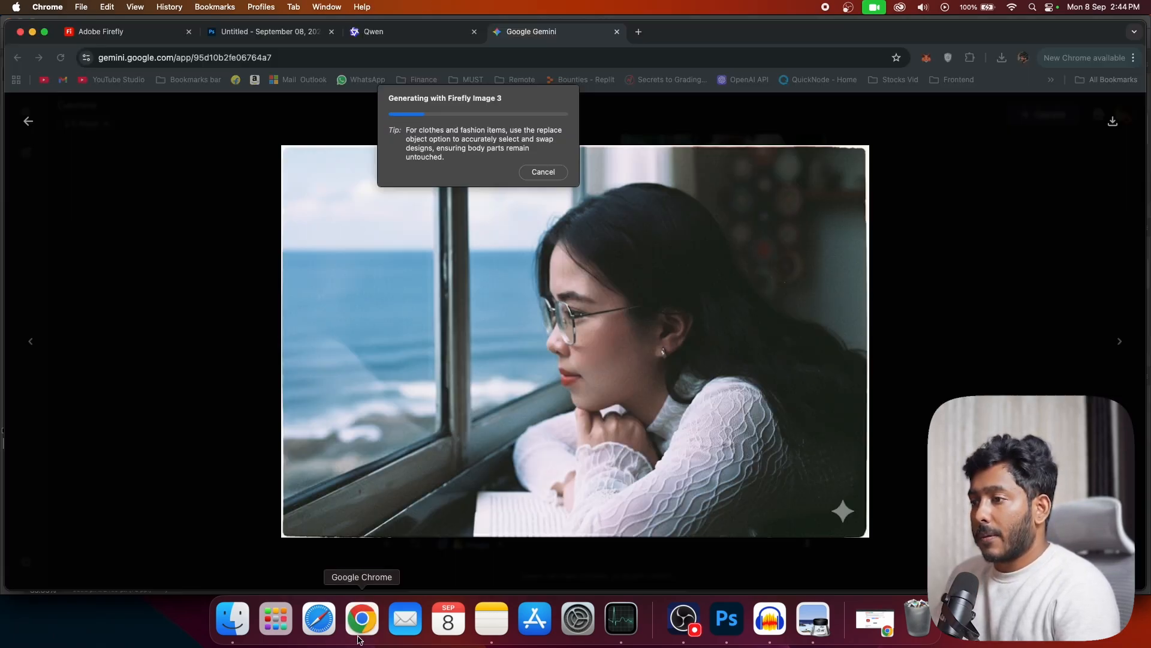
left_click(406, 36)
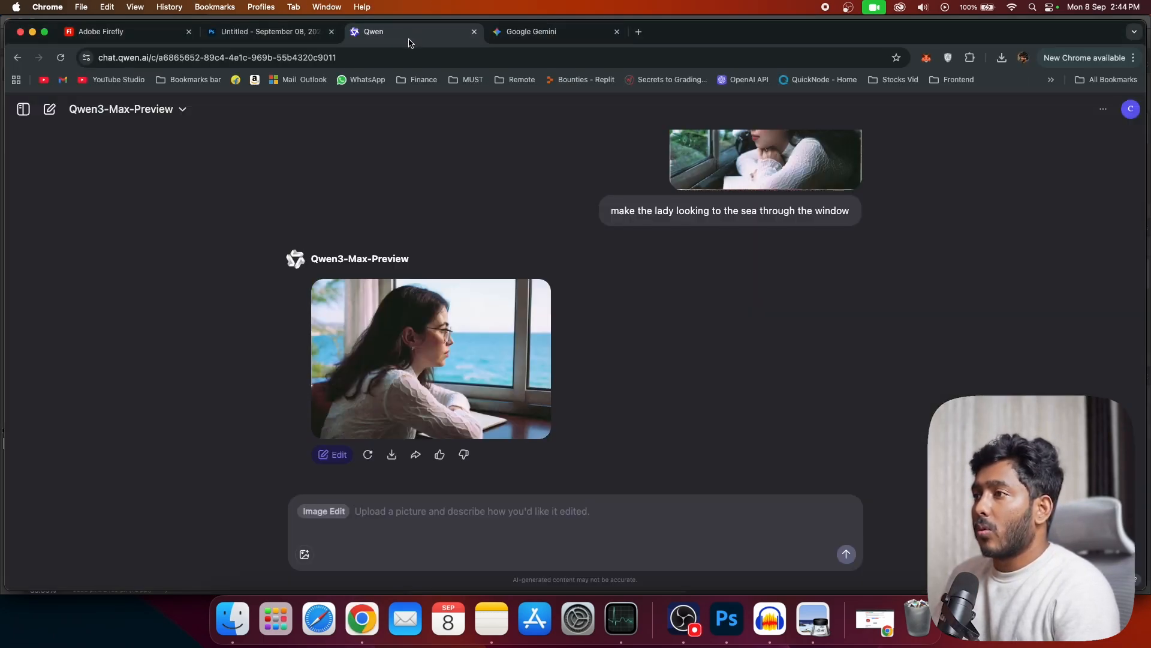
left_click(497, 433)
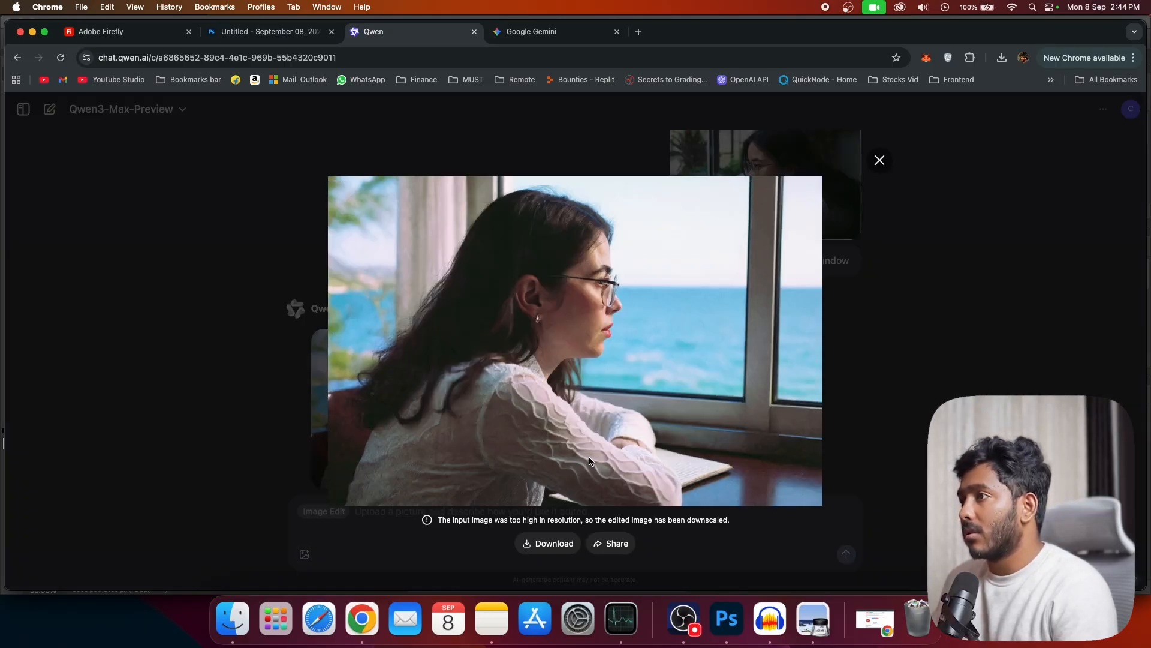
left_click(836, 441)
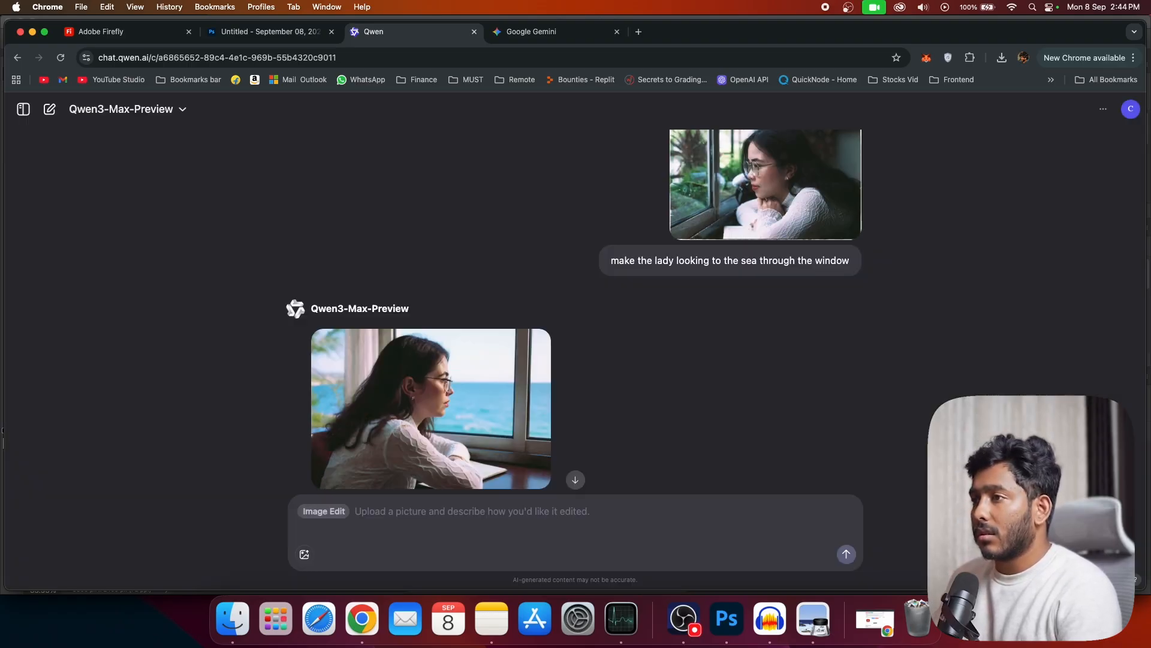
left_click(438, 446)
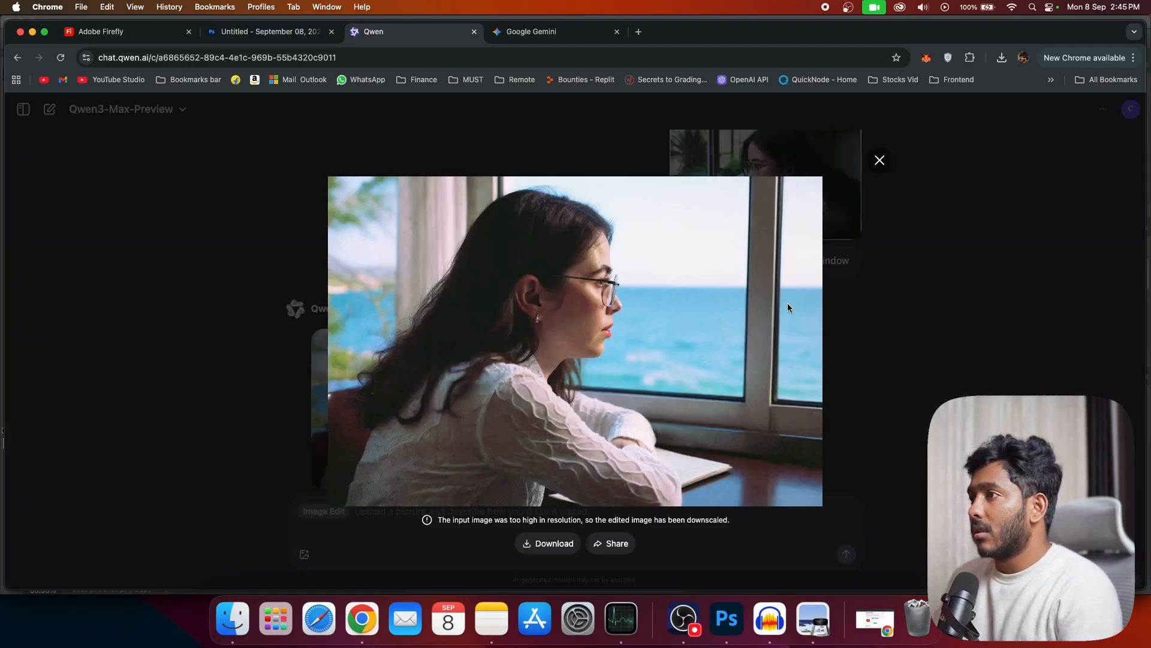
left_click(838, 337)
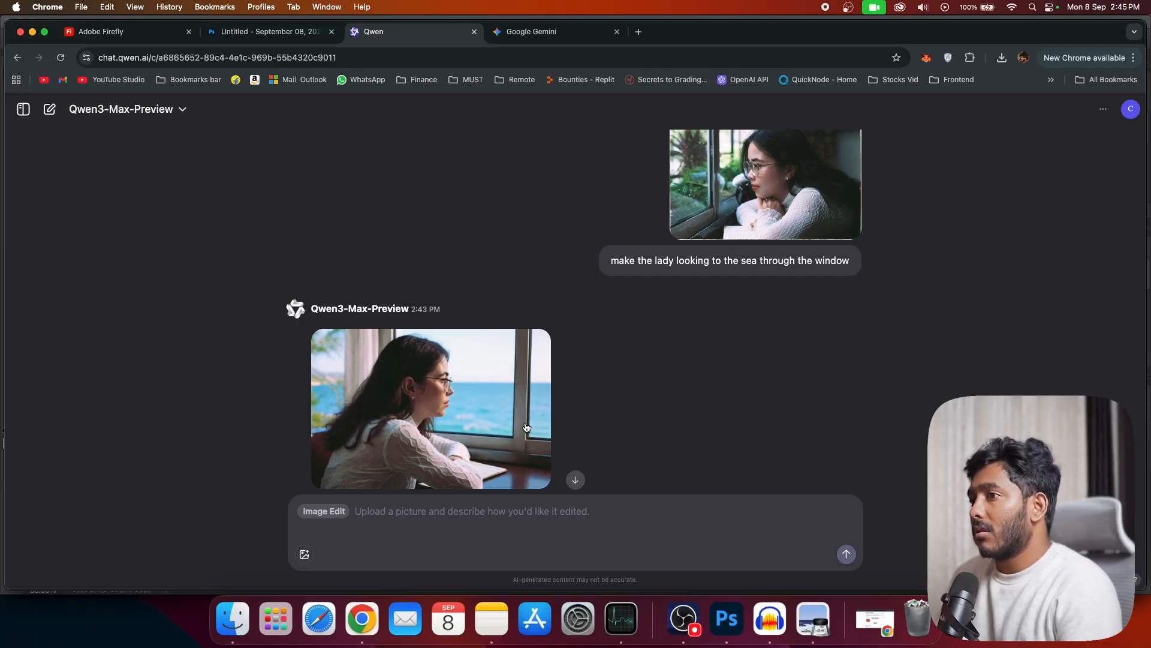
scroll(521, 417, "up", 1)
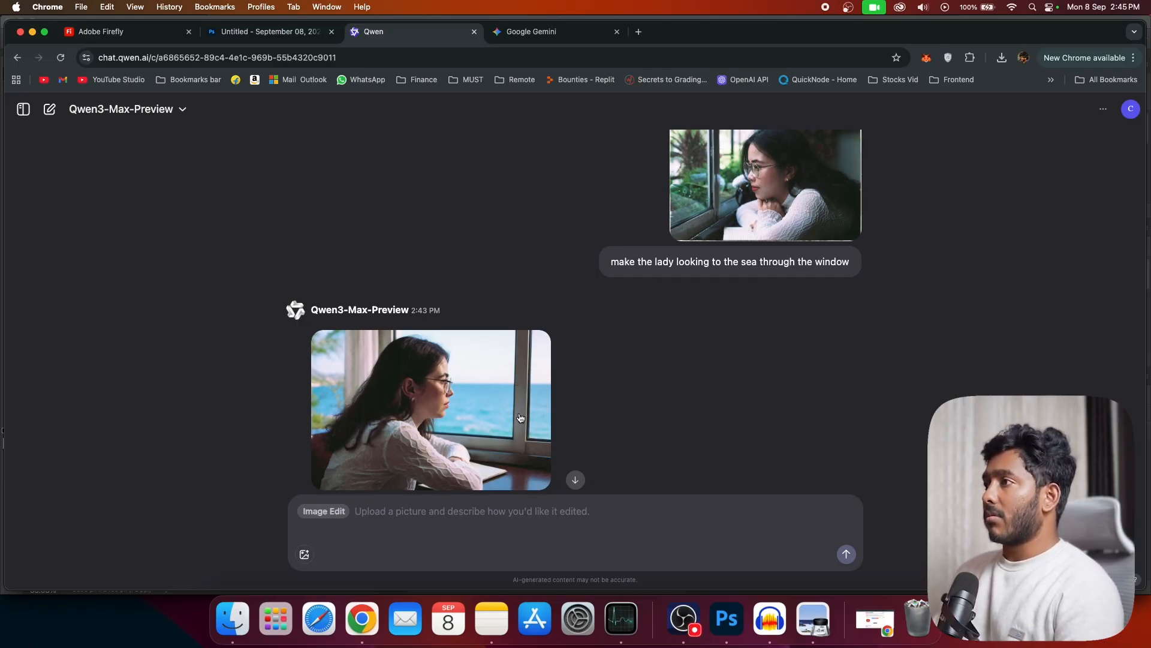
left_click(528, 34)
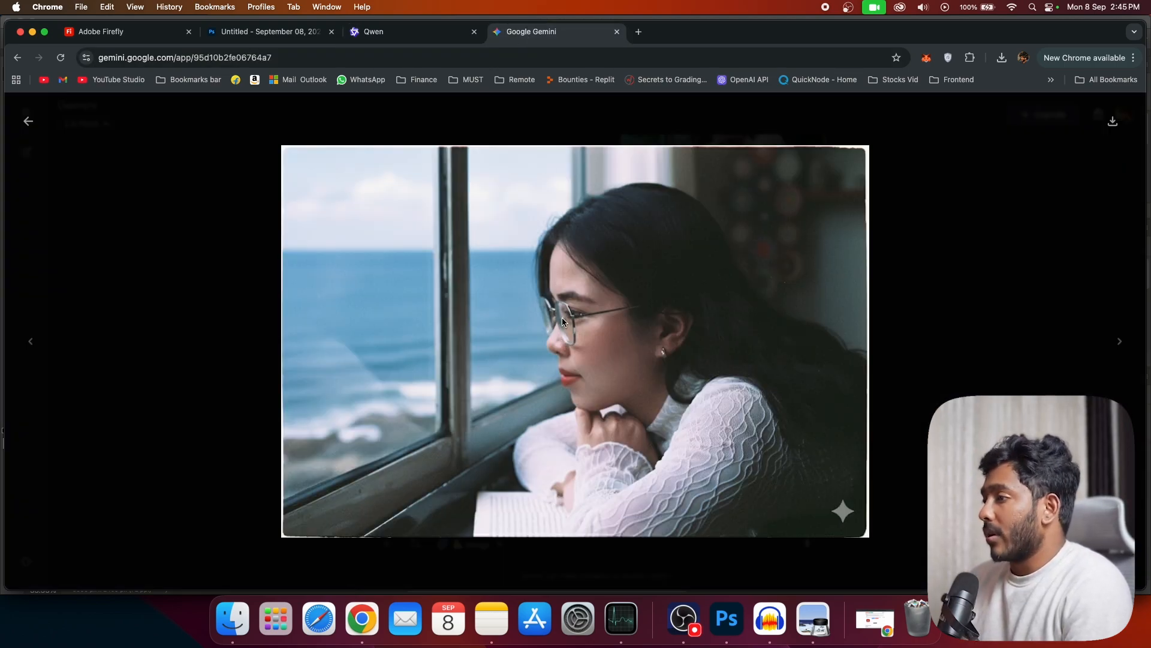
Step: Switch to Photoshop and inspect the vibrant blue sea generation, checking the window area, the reflection and the woman
left_click(724, 626)
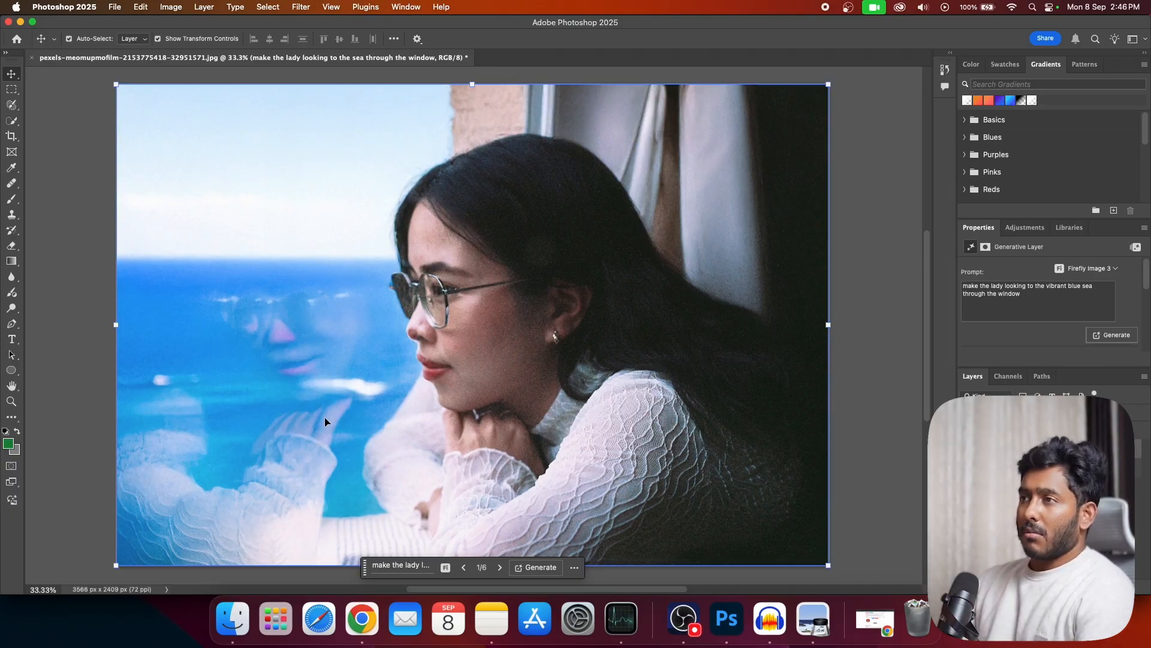
scroll(327, 422, "down", 1)
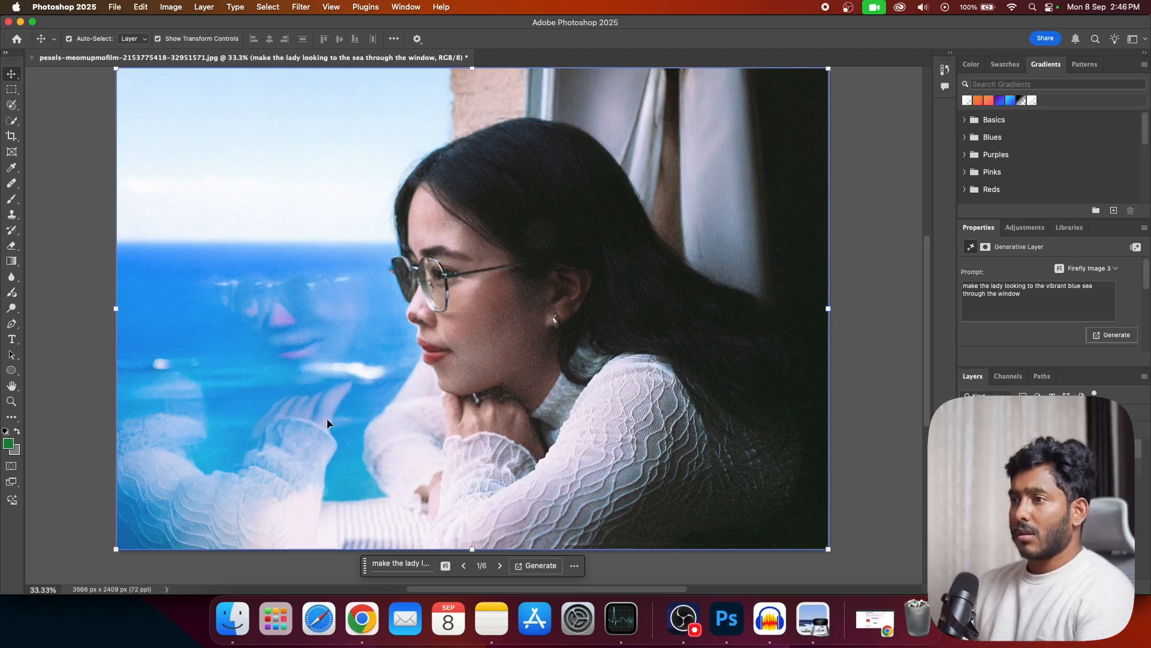
scroll(507, 391, "up", 2)
scroll(507, 391, "down", 3)
scroll(461, 406, "up", 1)
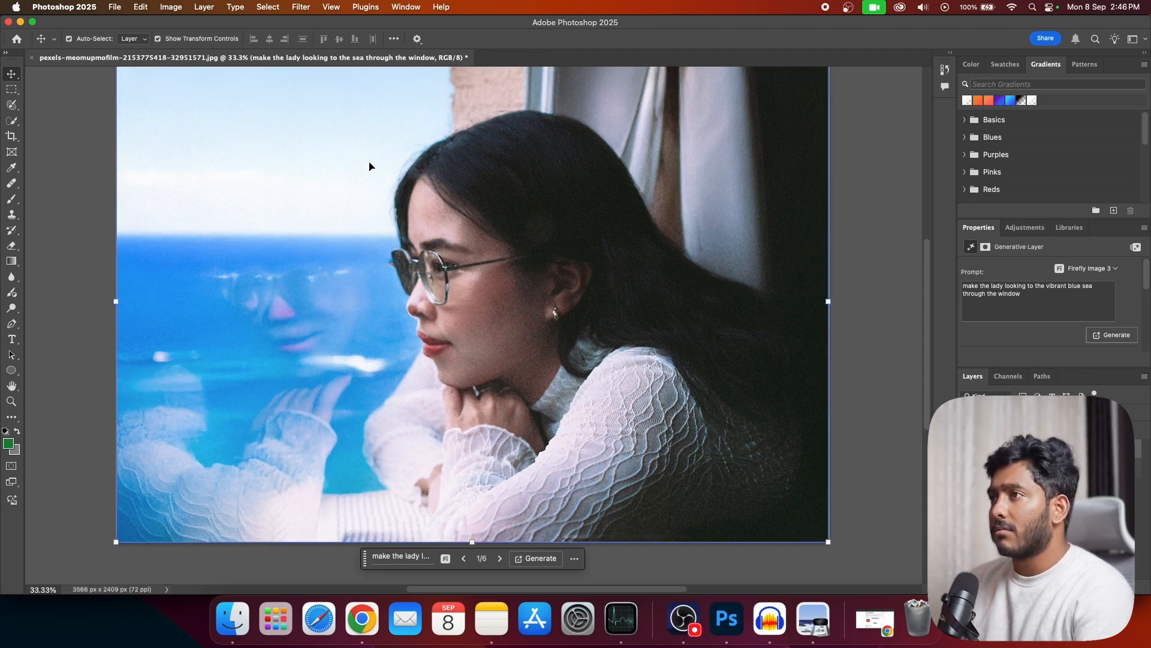
scroll(356, 484, "up", 1)
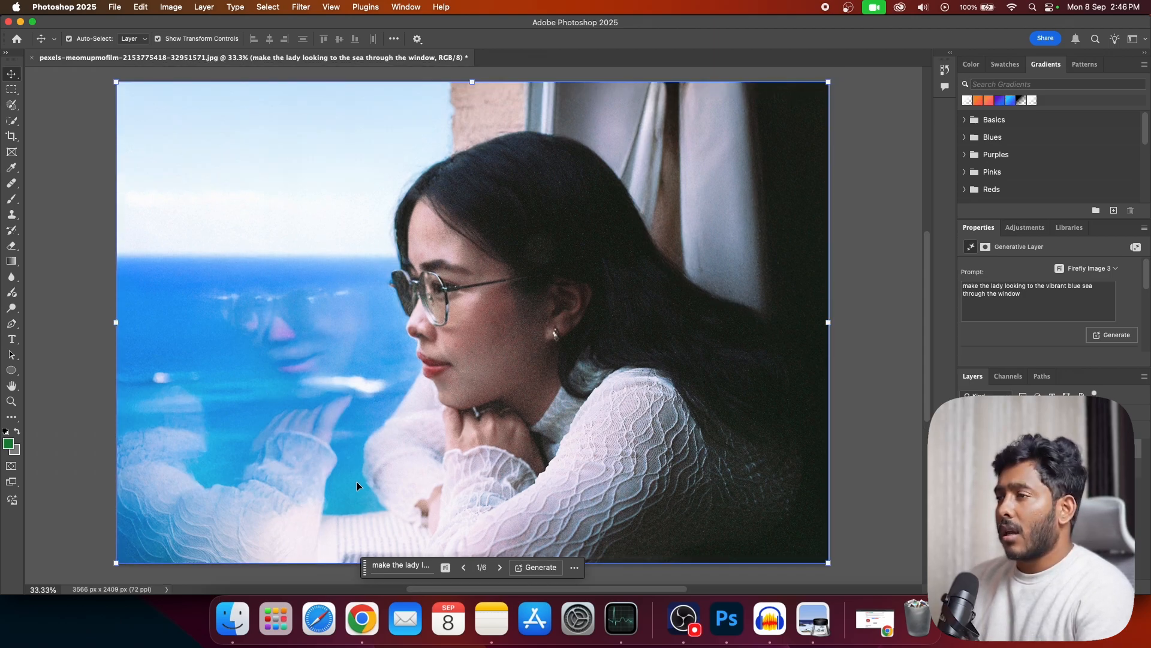